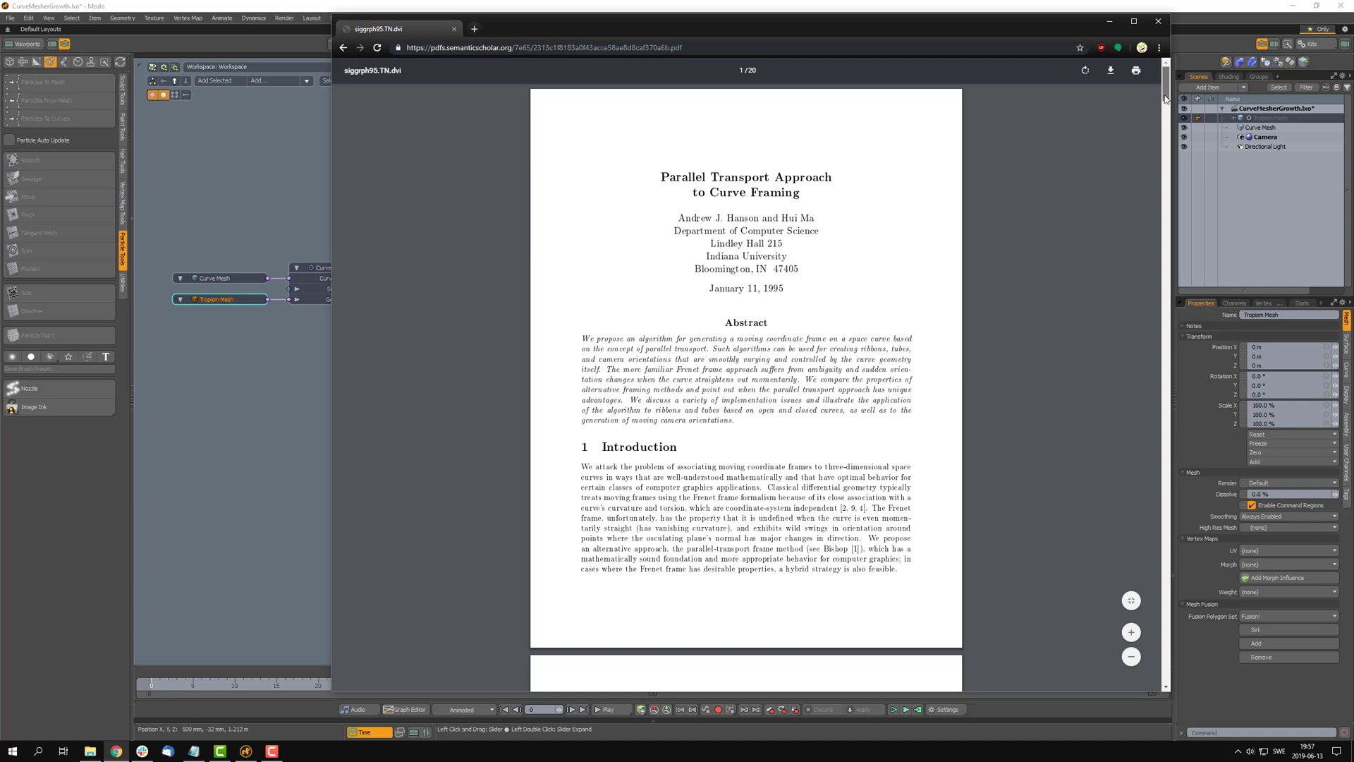
Step: Examine the parallel transport algorithm on page 9 of the curve framing paper, focusing on its list of unit tangent vectors
{"action": "left_click_drag", "start_coordinate": [1165, 99], "coordinate": [1173, 340]}
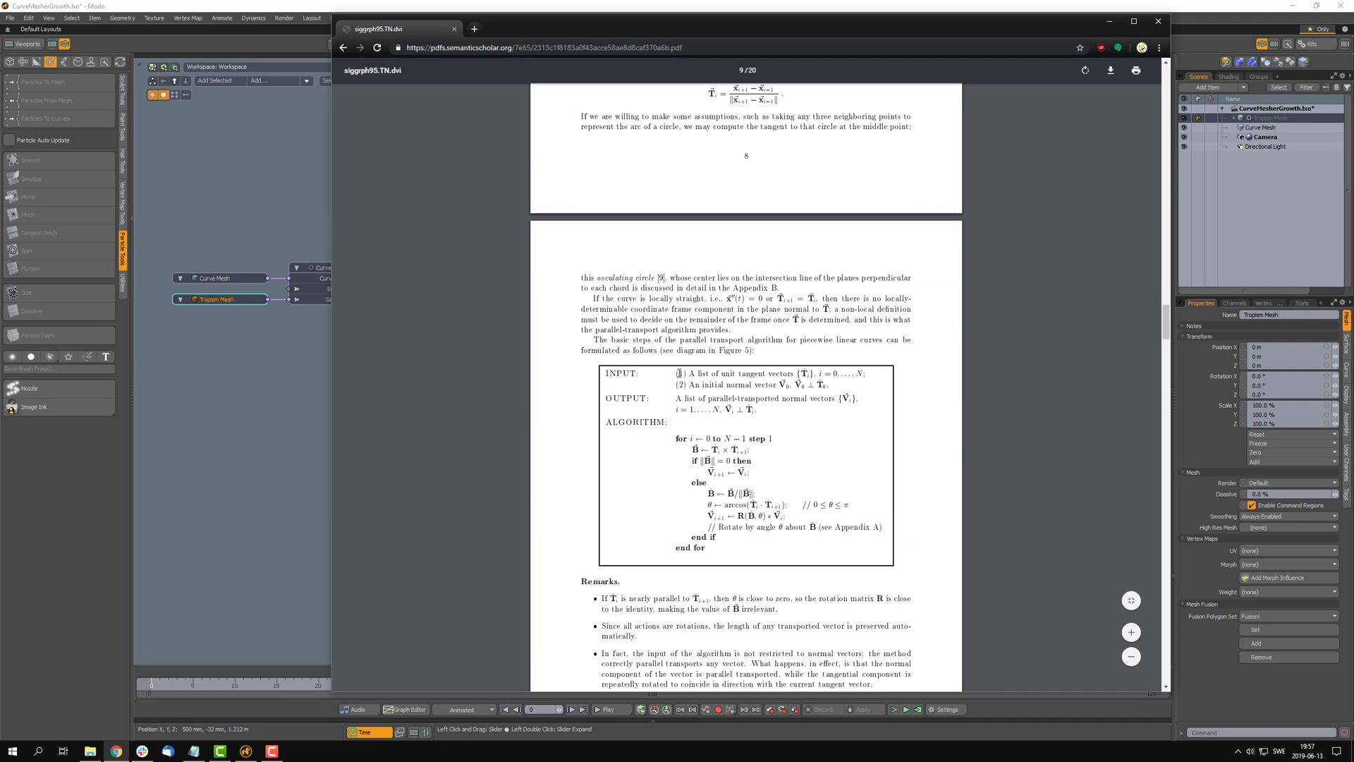
{"action": "left_click_drag", "start_coordinate": [675, 373], "coordinate": [875, 381]}
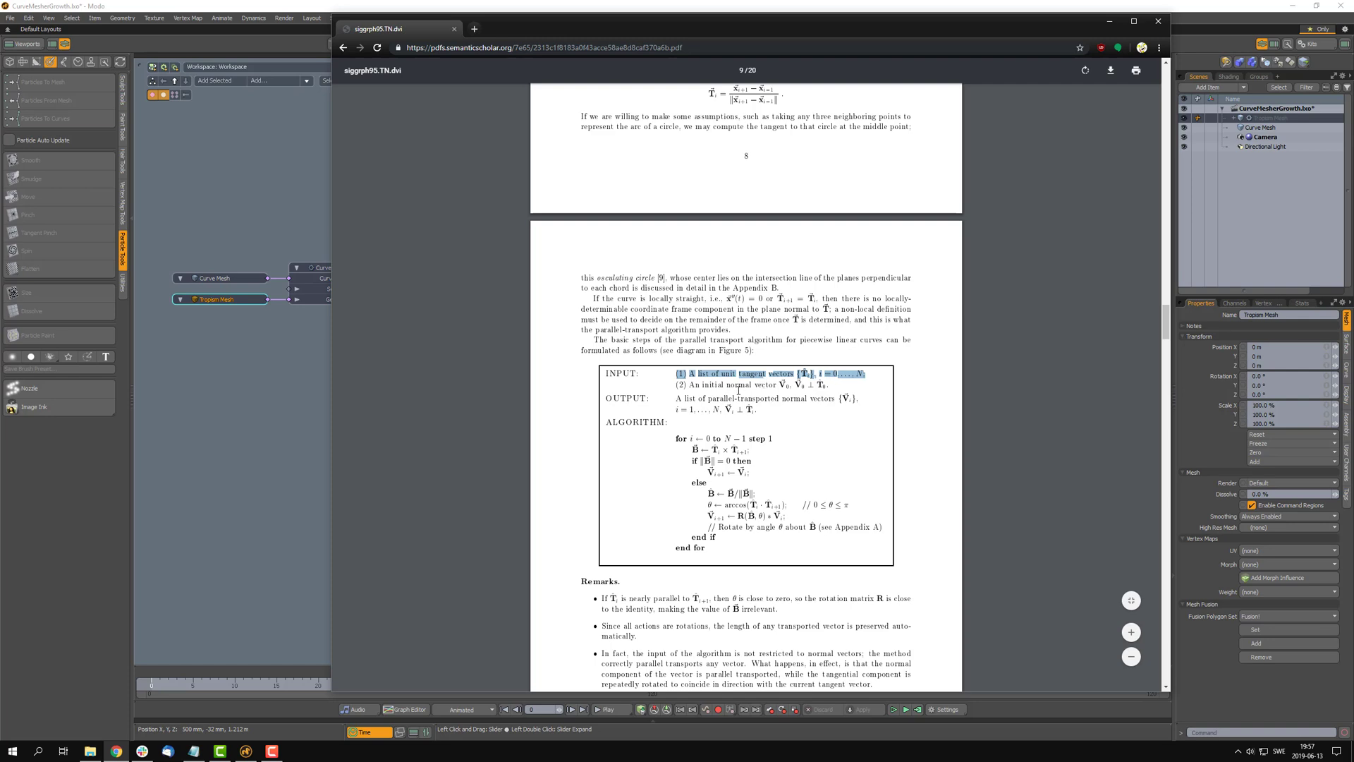
{"action": "left_click", "coordinate": [873, 378]}
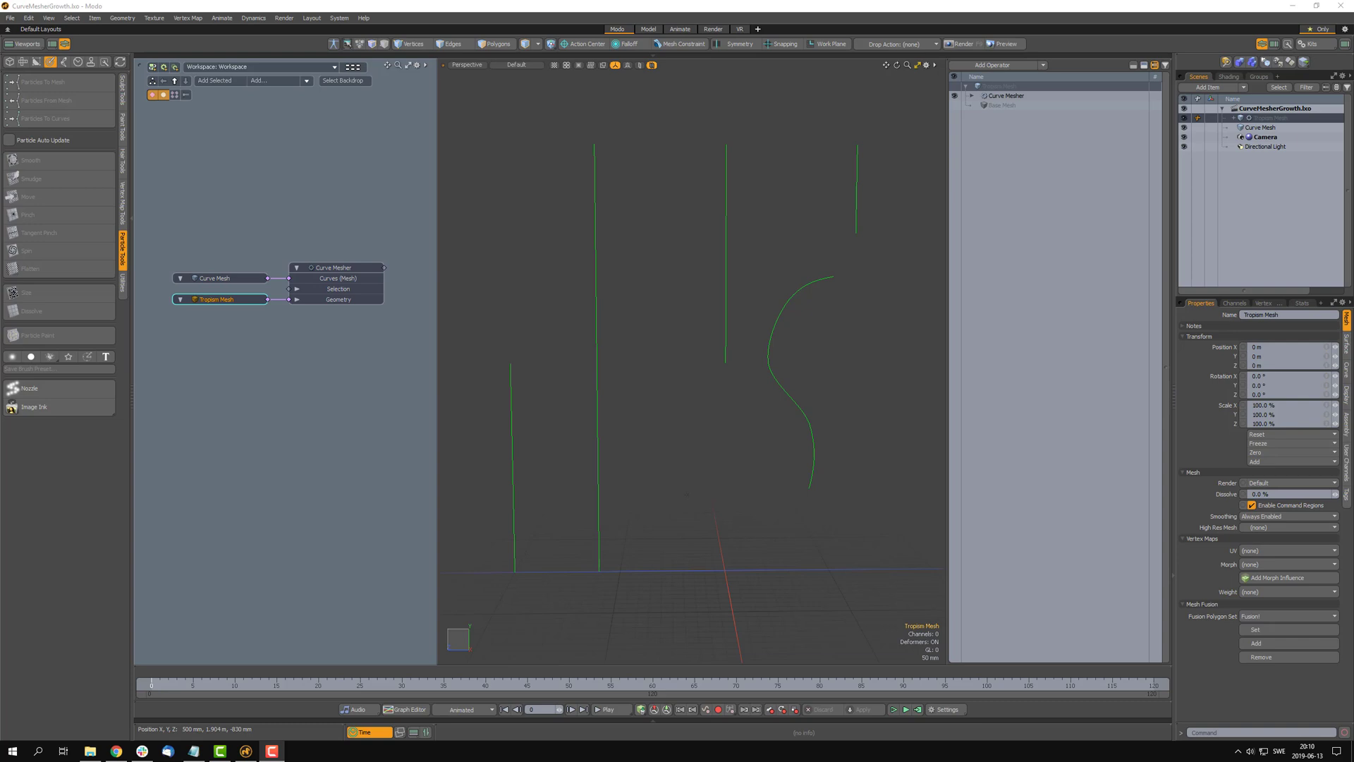
Step: Inspect how the curve source mesh and the procedural mesh connect to the Curve Mesher in the schematic
{"action": "double_click", "coordinate": [1262, 118]}
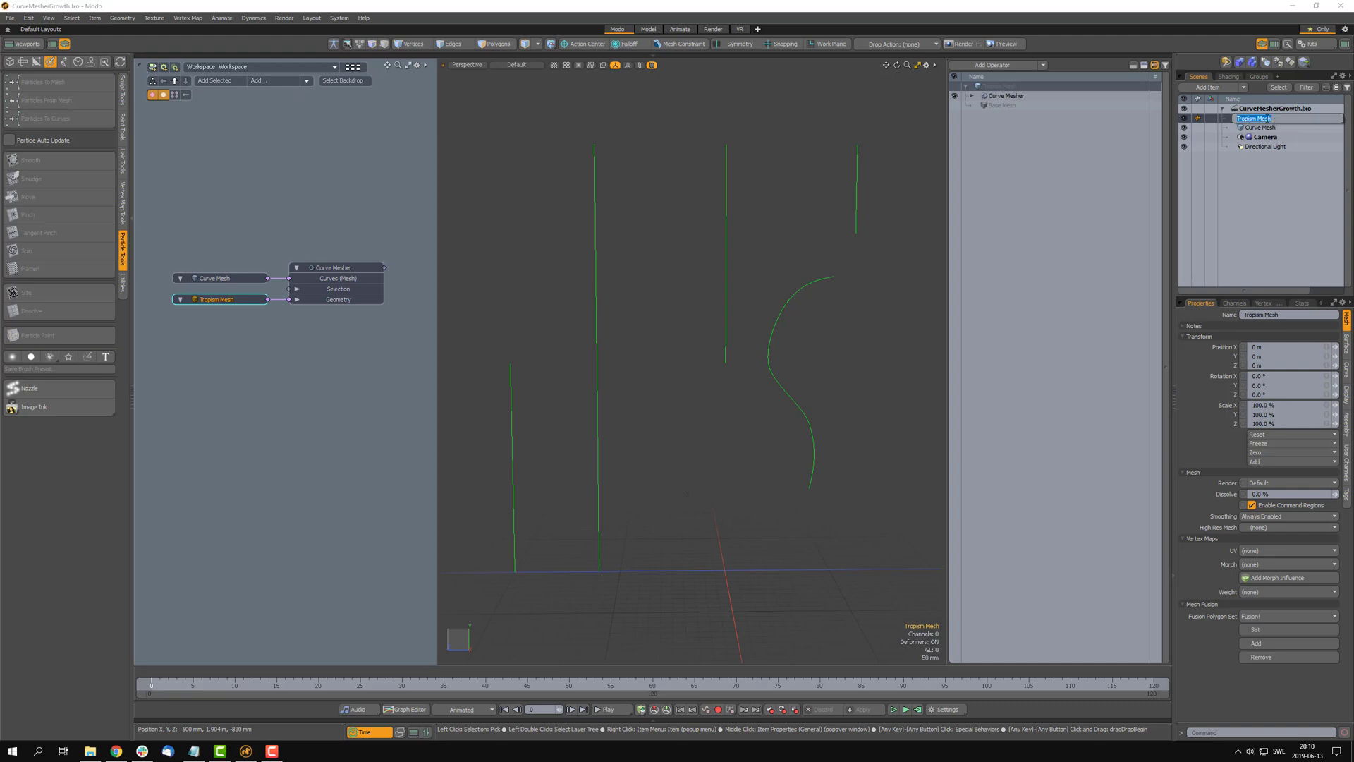
{"action": "left_click", "coordinate": [1013, 96]}
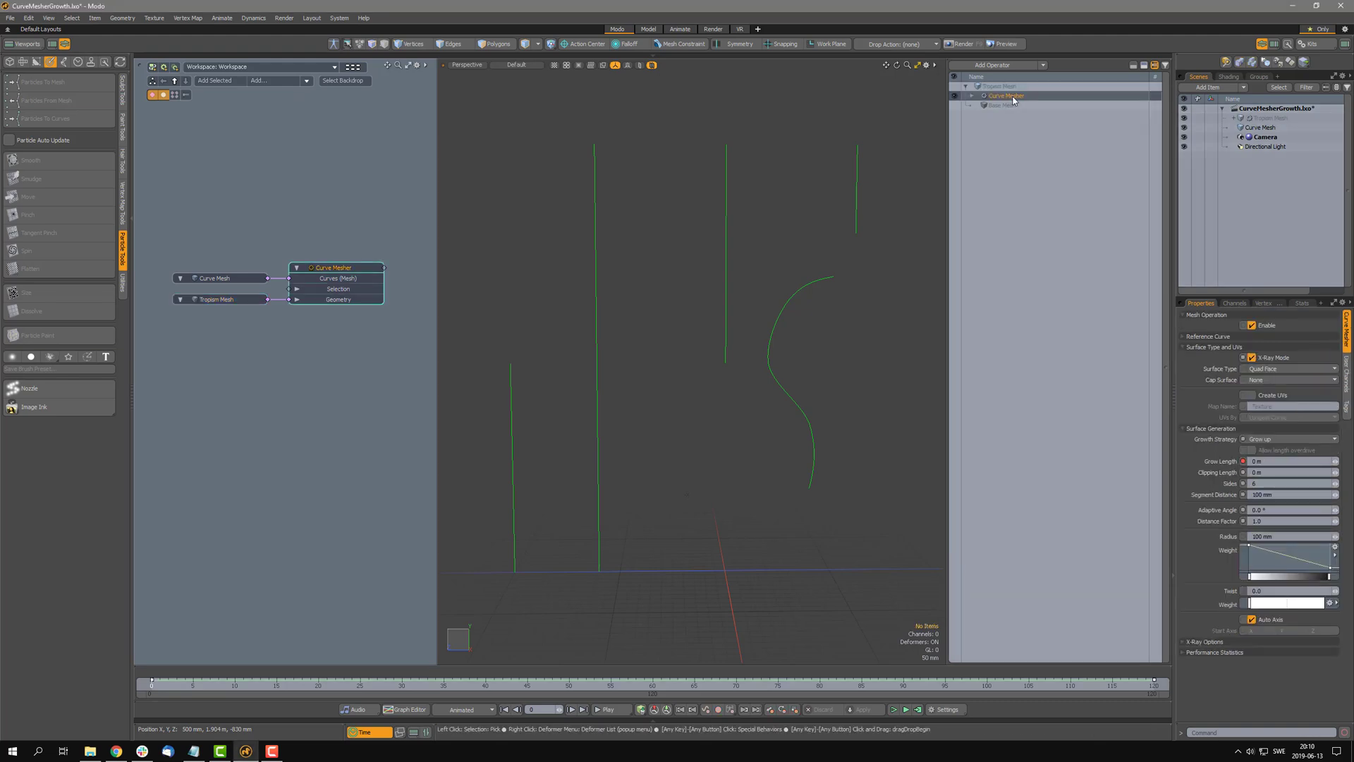
{"action": "left_click", "coordinate": [262, 299]}
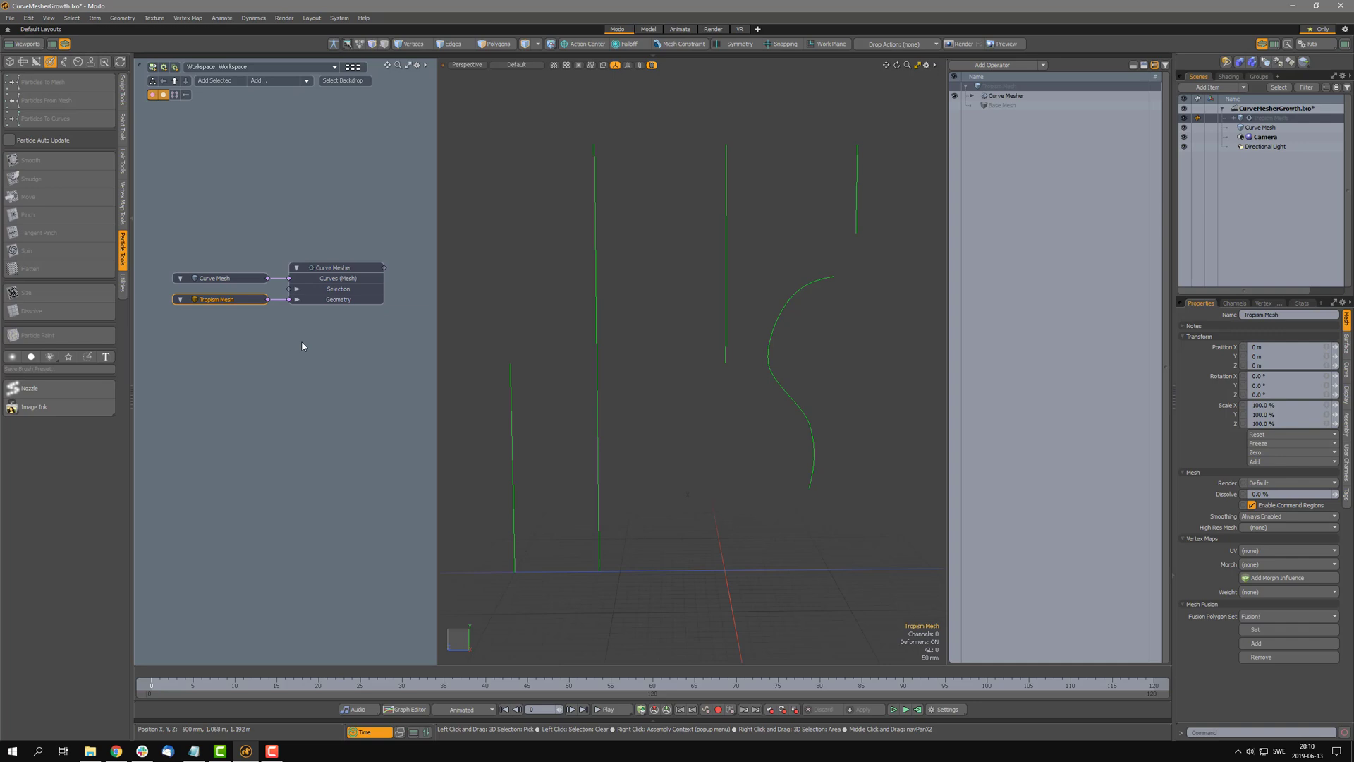
{"action": "left_click", "coordinate": [322, 282]}
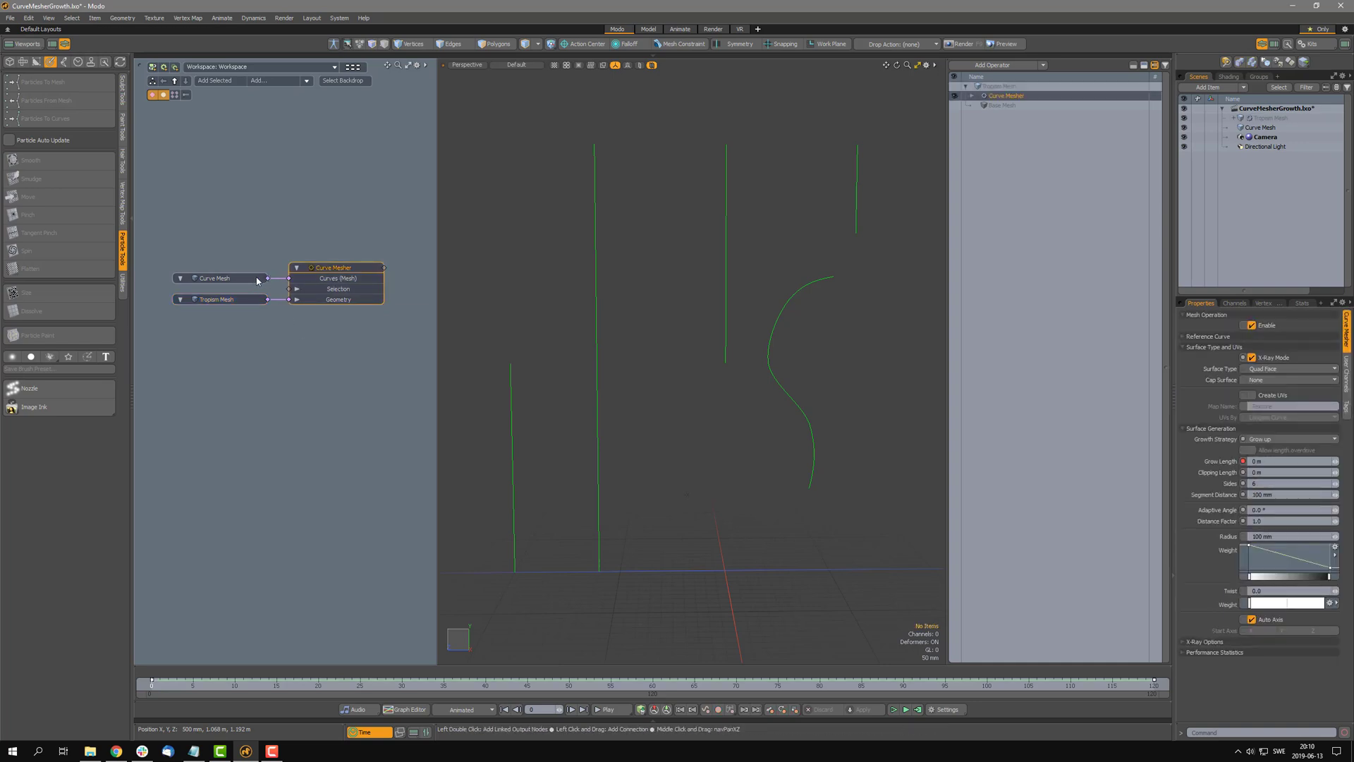
{"action": "left_click", "coordinate": [218, 280]}
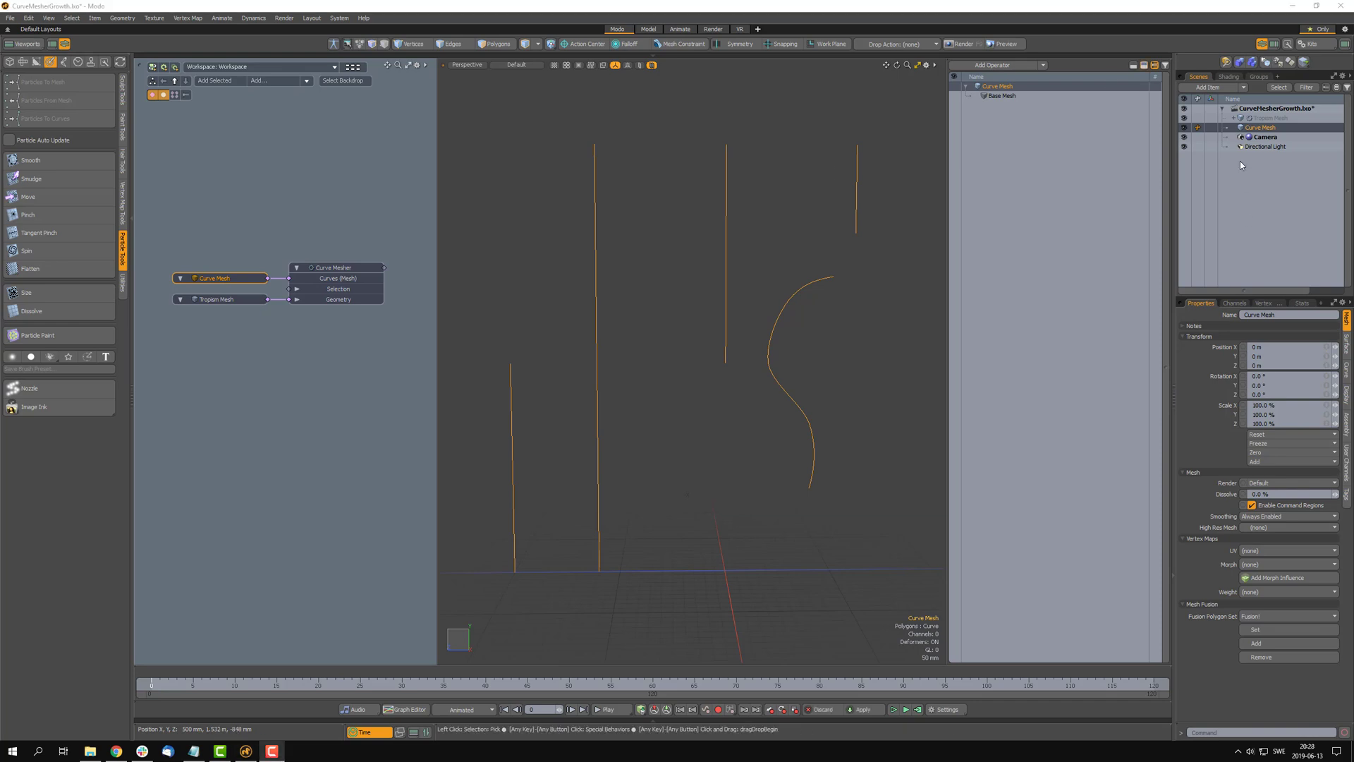
Step: Select the procedural mesh's Curve Mesher operator and expand its Reference Curve settings
{"action": "left_click", "coordinate": [1265, 115]}
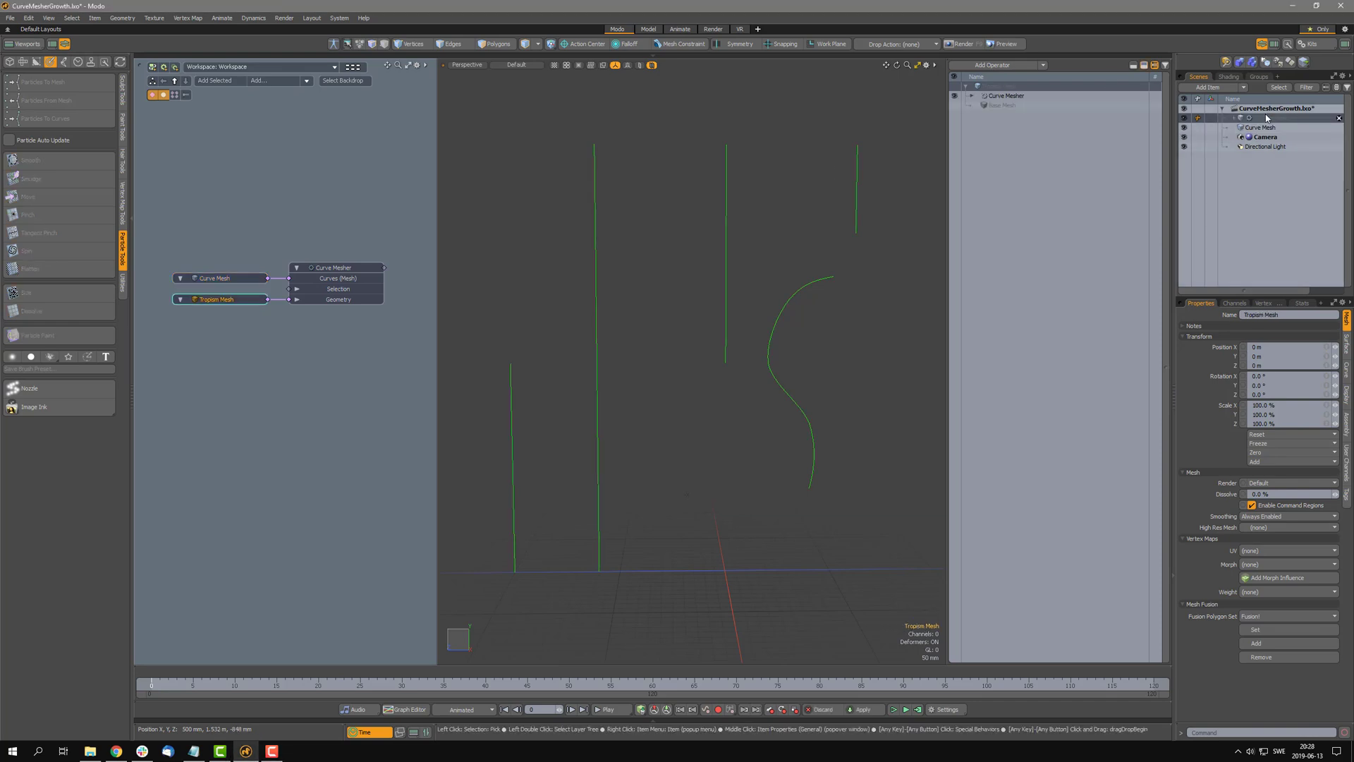
{"action": "left_click", "coordinate": [1022, 95]}
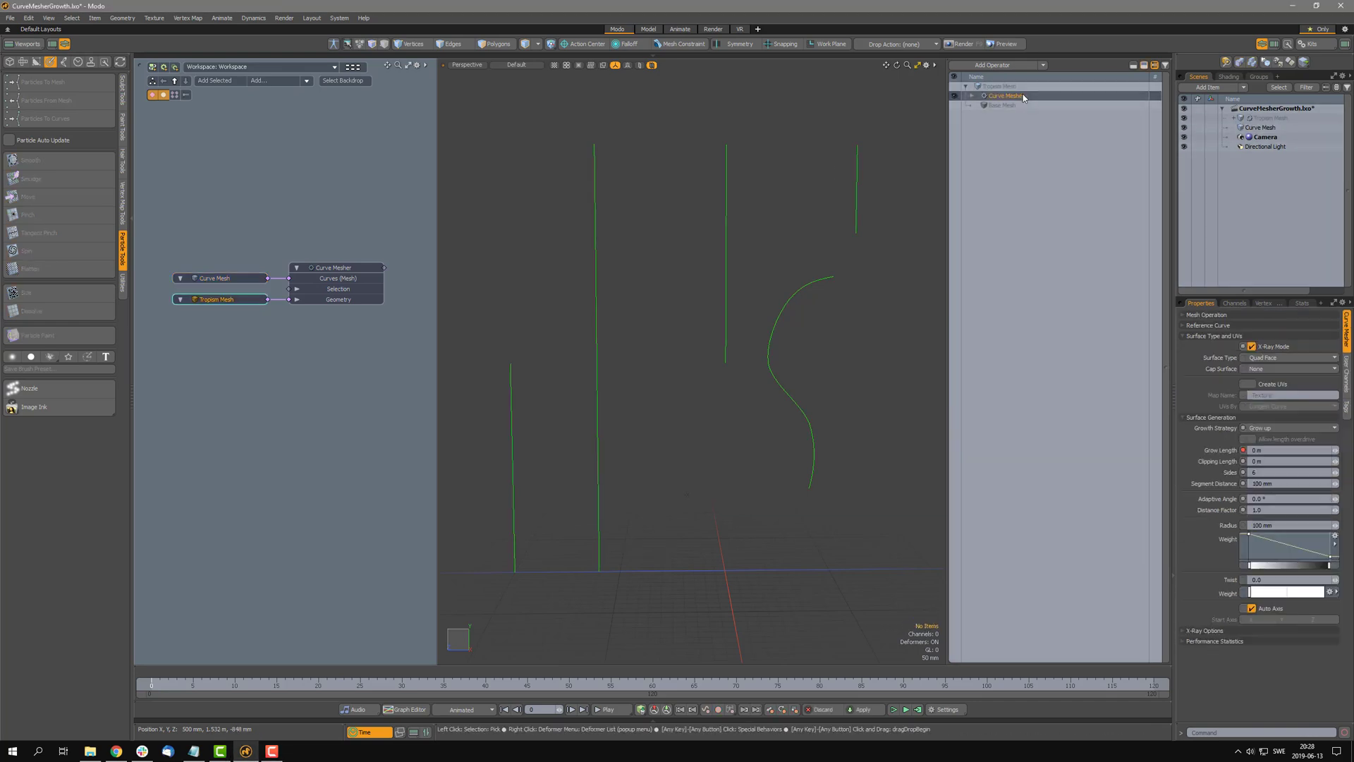
{"action": "left_click", "coordinate": [1221, 325]}
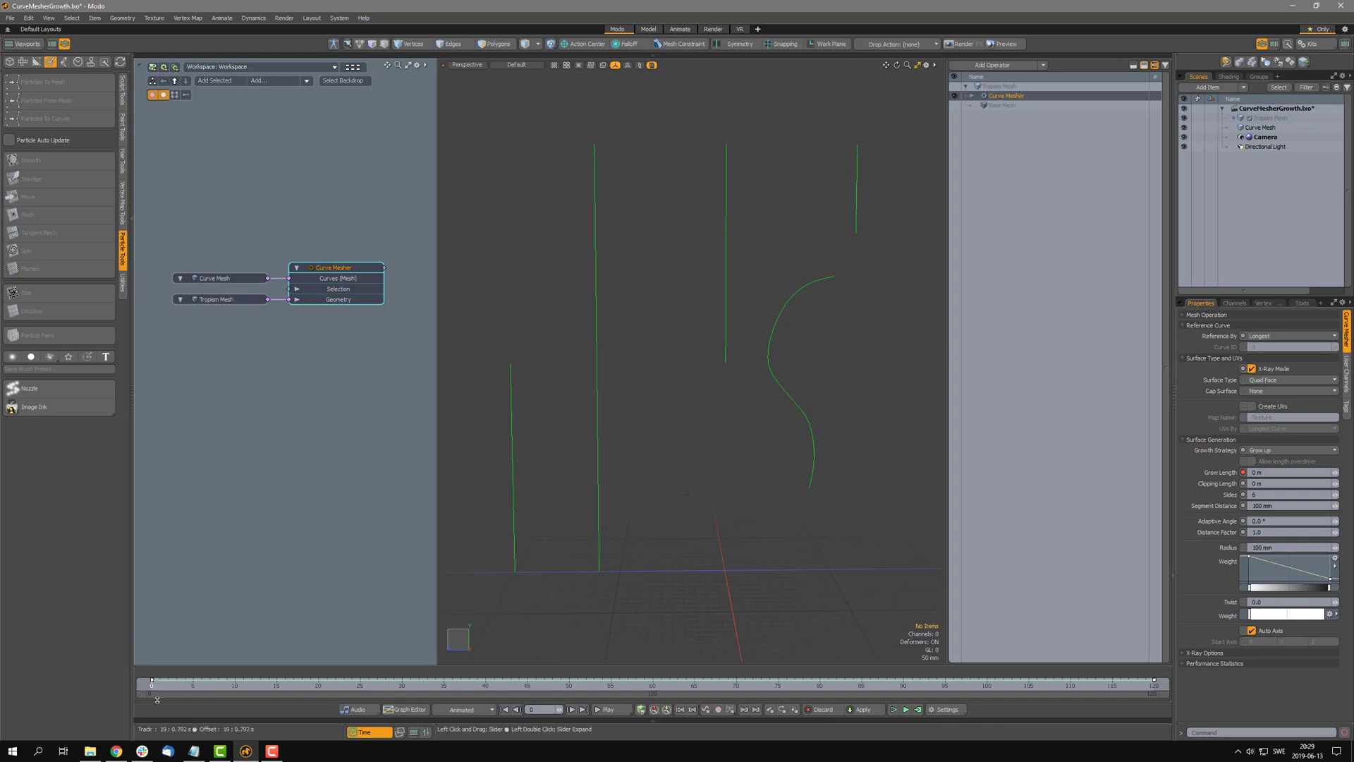
Step: Scrub the animation from frame 0 through frame 60 to frame 84 to examine how the meshes grow along the curves
{"action": "left_click_drag", "start_coordinate": [156, 687], "coordinate": [652, 688]}
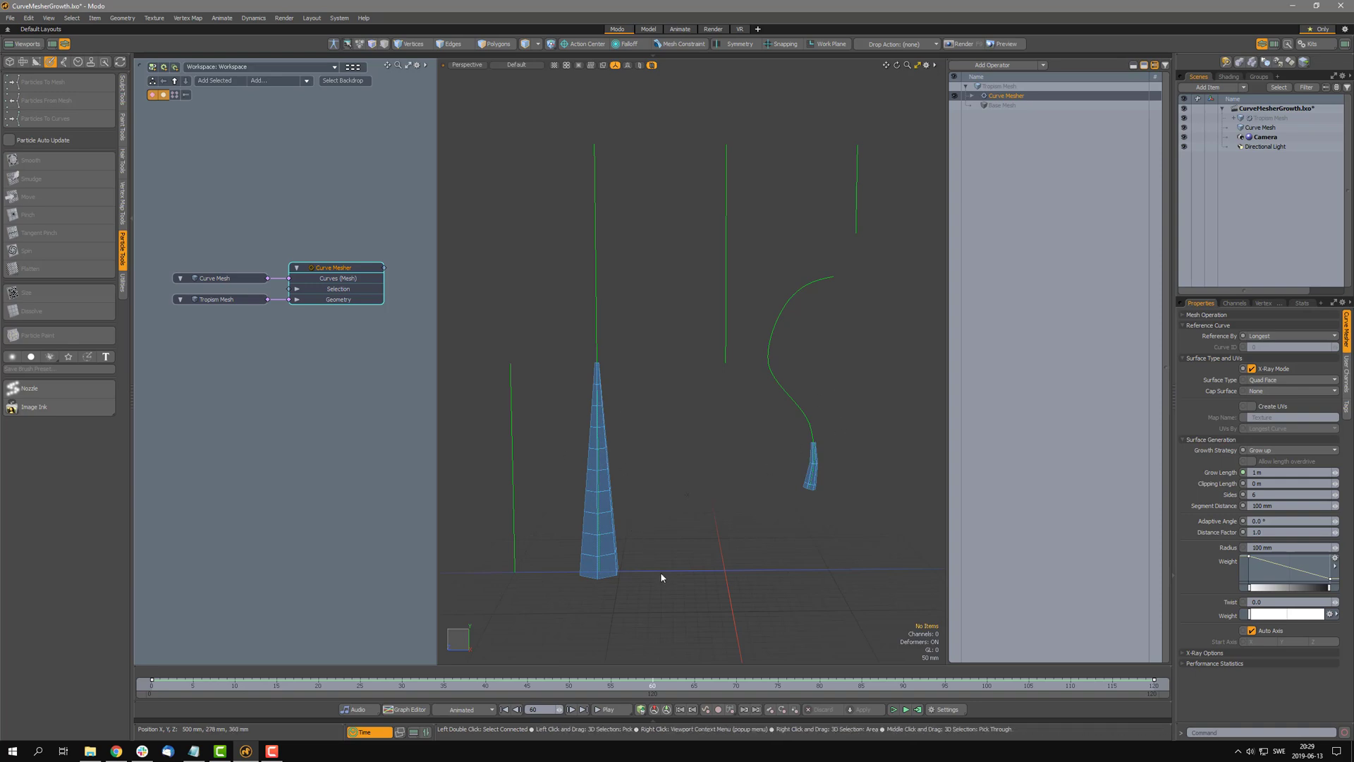
{"action": "left_click", "coordinate": [661, 682]}
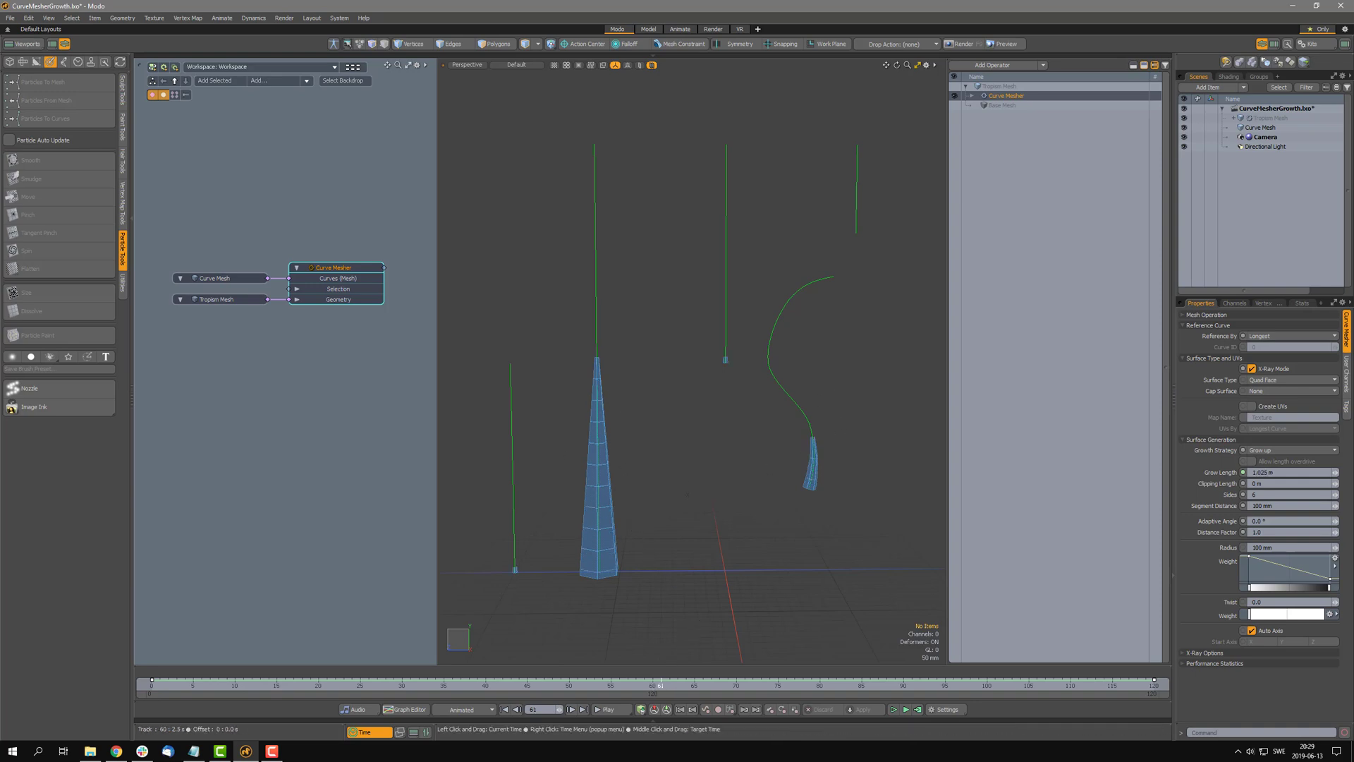
{"action": "left_click_drag", "start_coordinate": [661, 685], "coordinate": [670, 685]}
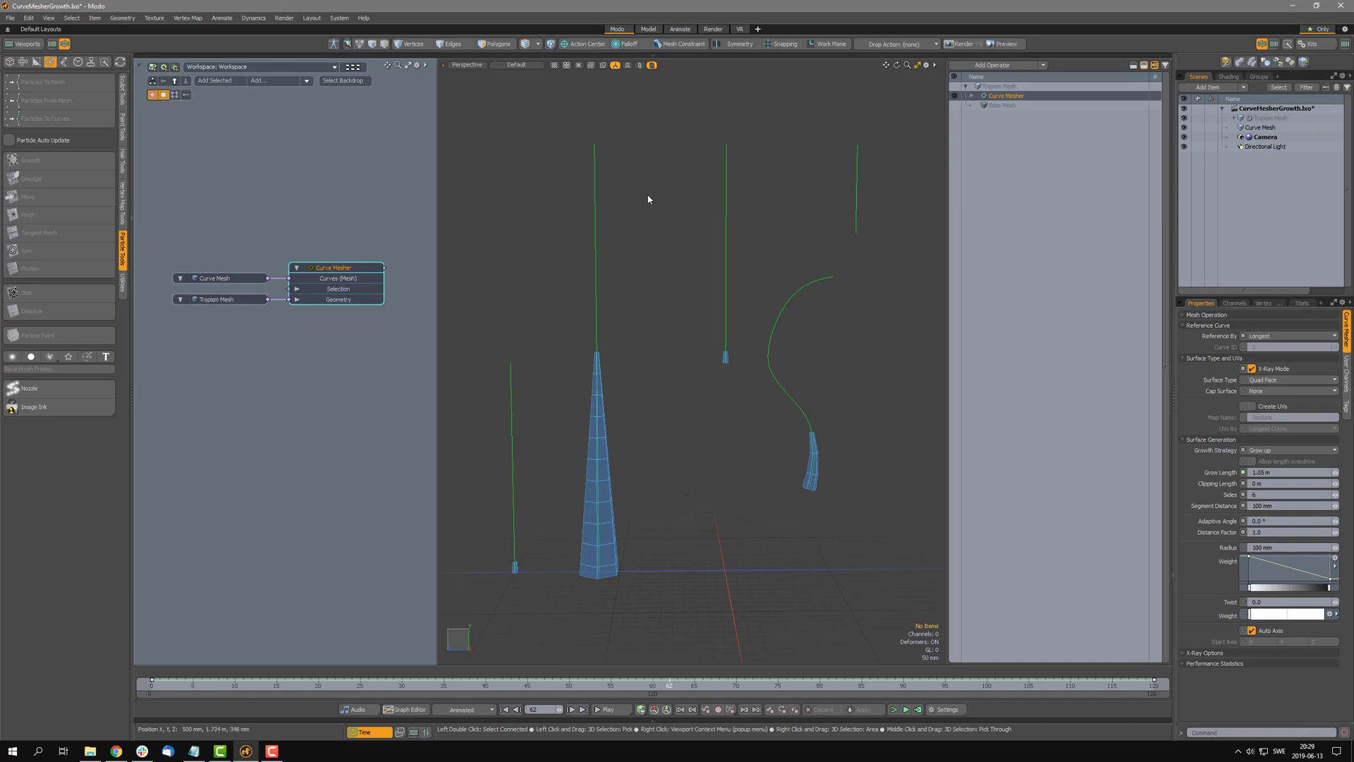
{"action": "mouse_move", "coordinate": [673, 686]}
{"action": "left_mouse_down"}
{"action": "mouse_move", "coordinate": [1128, 684]}
{"action": "mouse_move", "coordinate": [644, 684]}
{"action": "mouse_move", "coordinate": [852, 684]}
{"action": "left_mouse_up"}
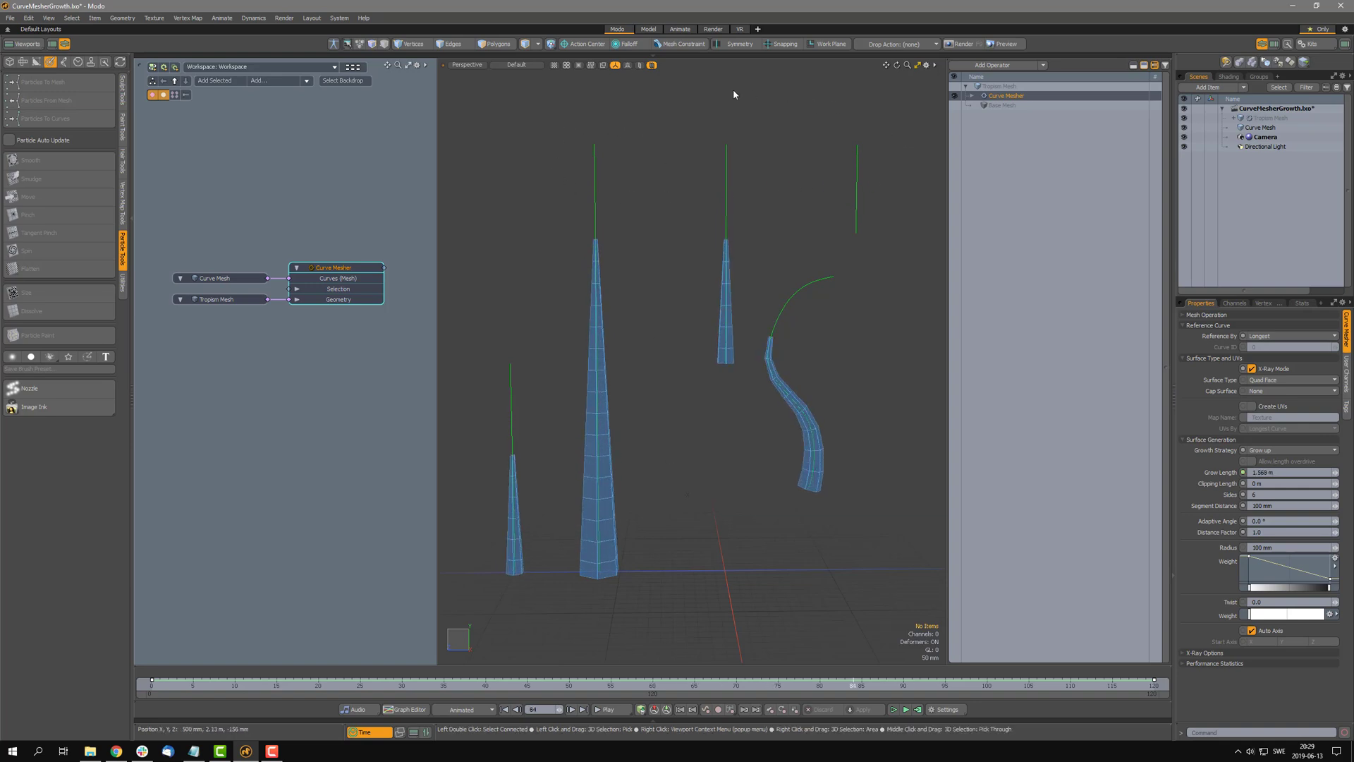
Step: Return to frame 60 and scrub through frame 86 to frame 115 to compare when each shorter curve starts growing
{"action": "left_click_drag", "start_coordinate": [695, 684], "coordinate": [652, 684]}
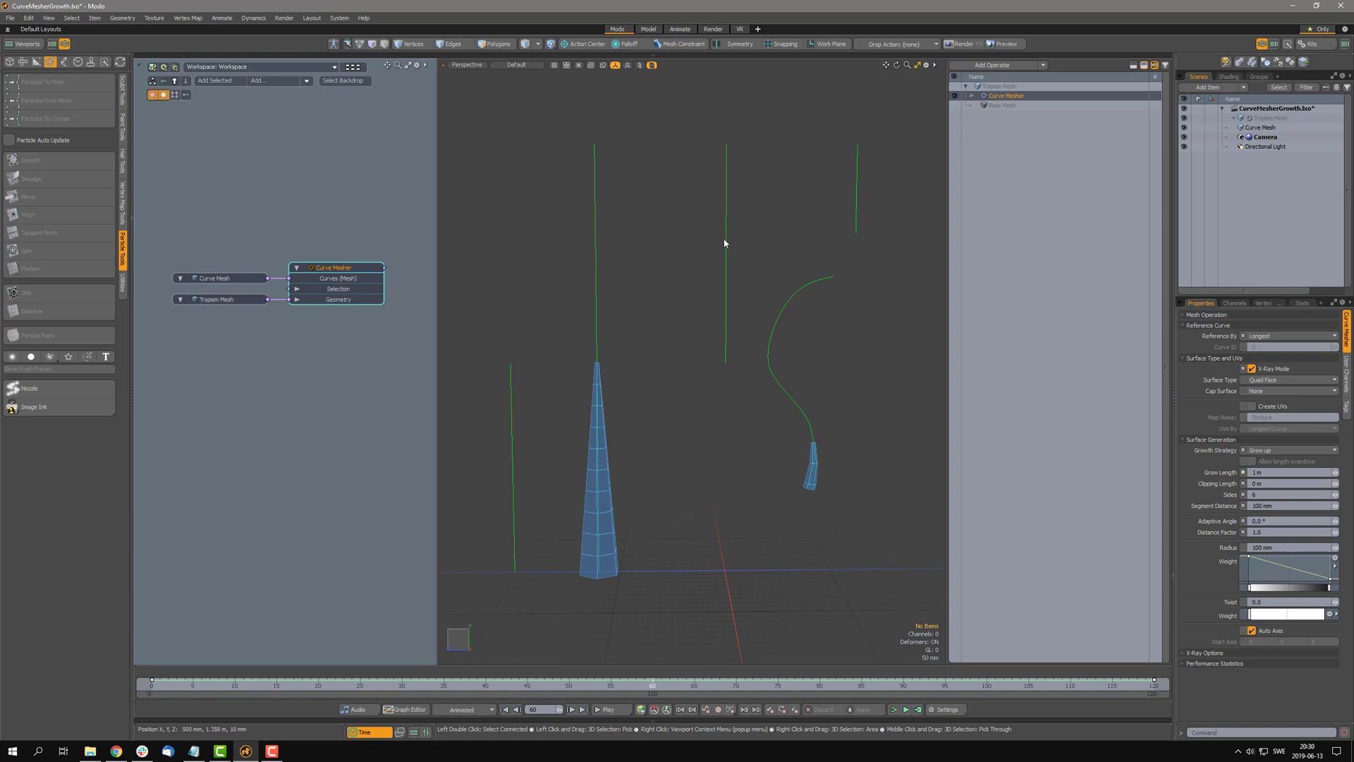
{"action": "left_click_drag", "start_coordinate": [652, 684], "coordinate": [869, 684]}
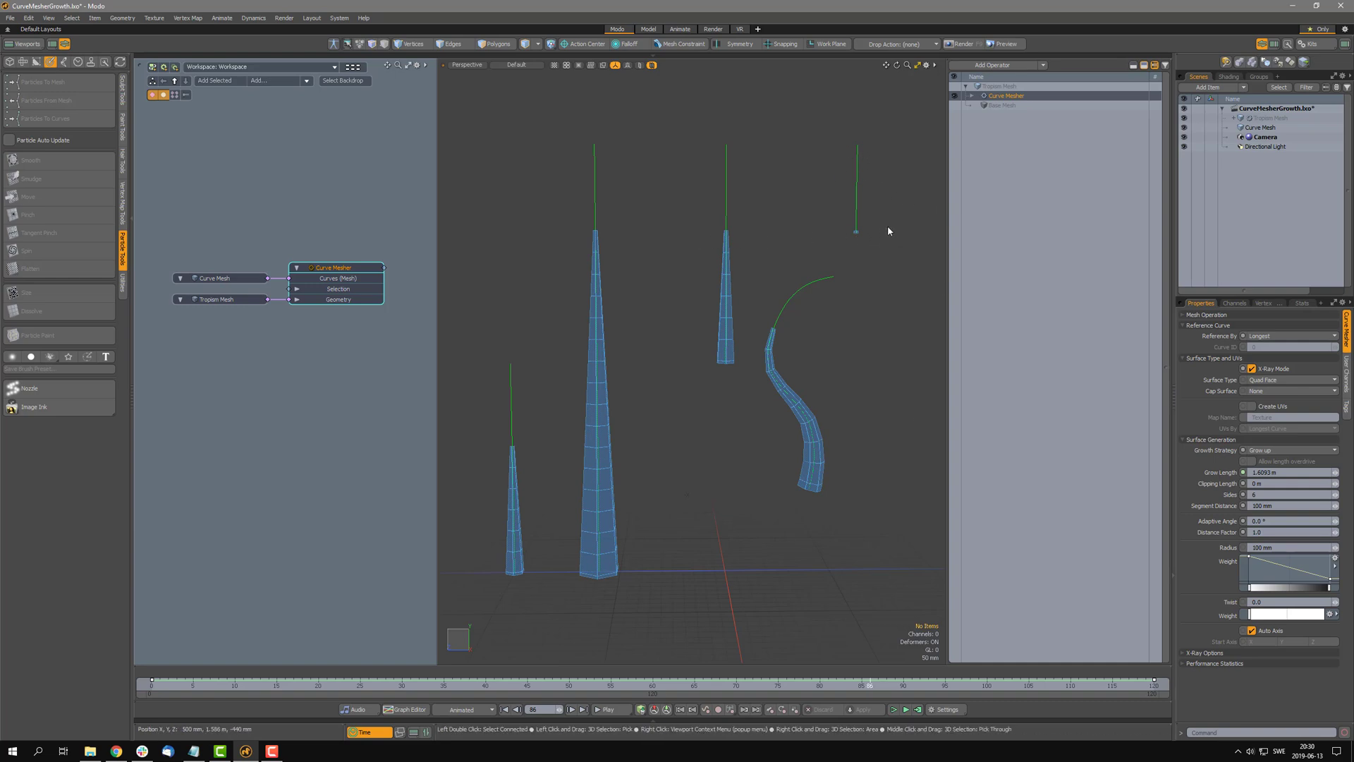
{"action": "left_click", "coordinate": [884, 683]}
{"action": "left_click_drag", "start_coordinate": [886, 682], "coordinate": [1113, 683]}
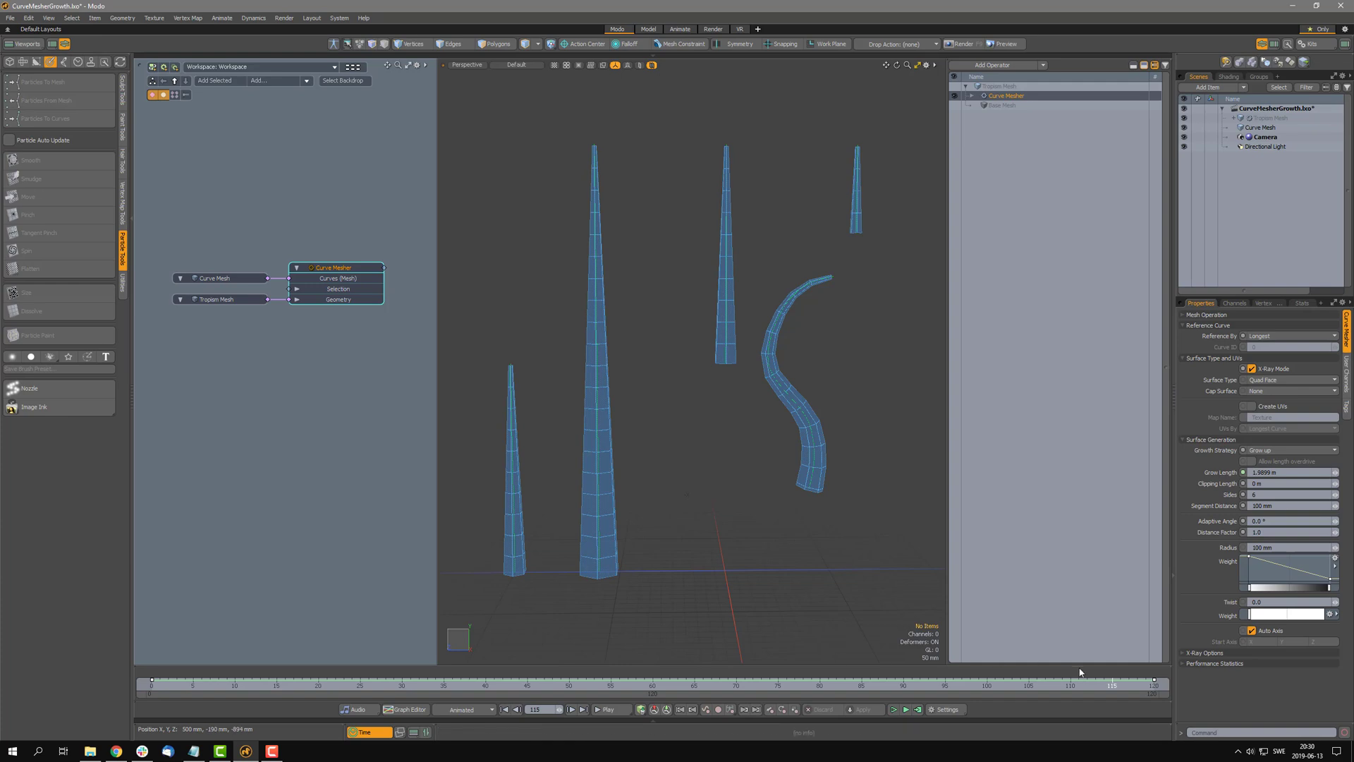
Step: Scrub back from frame 115 to frame 60 to review the growth relative to the longest curve
{"action": "left_click_drag", "start_coordinate": [1102, 685], "coordinate": [716, 701]}
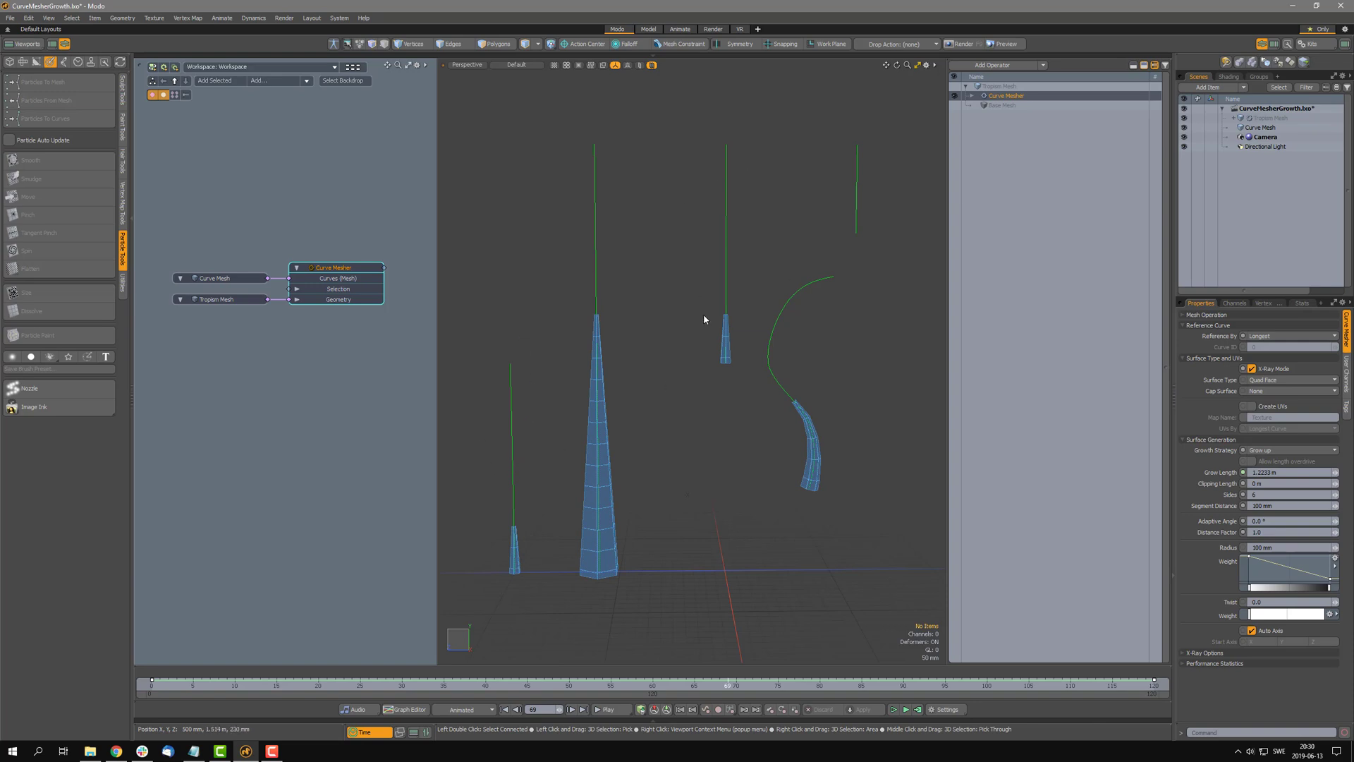
{"action": "left_click_drag", "start_coordinate": [725, 685], "coordinate": [653, 685]}
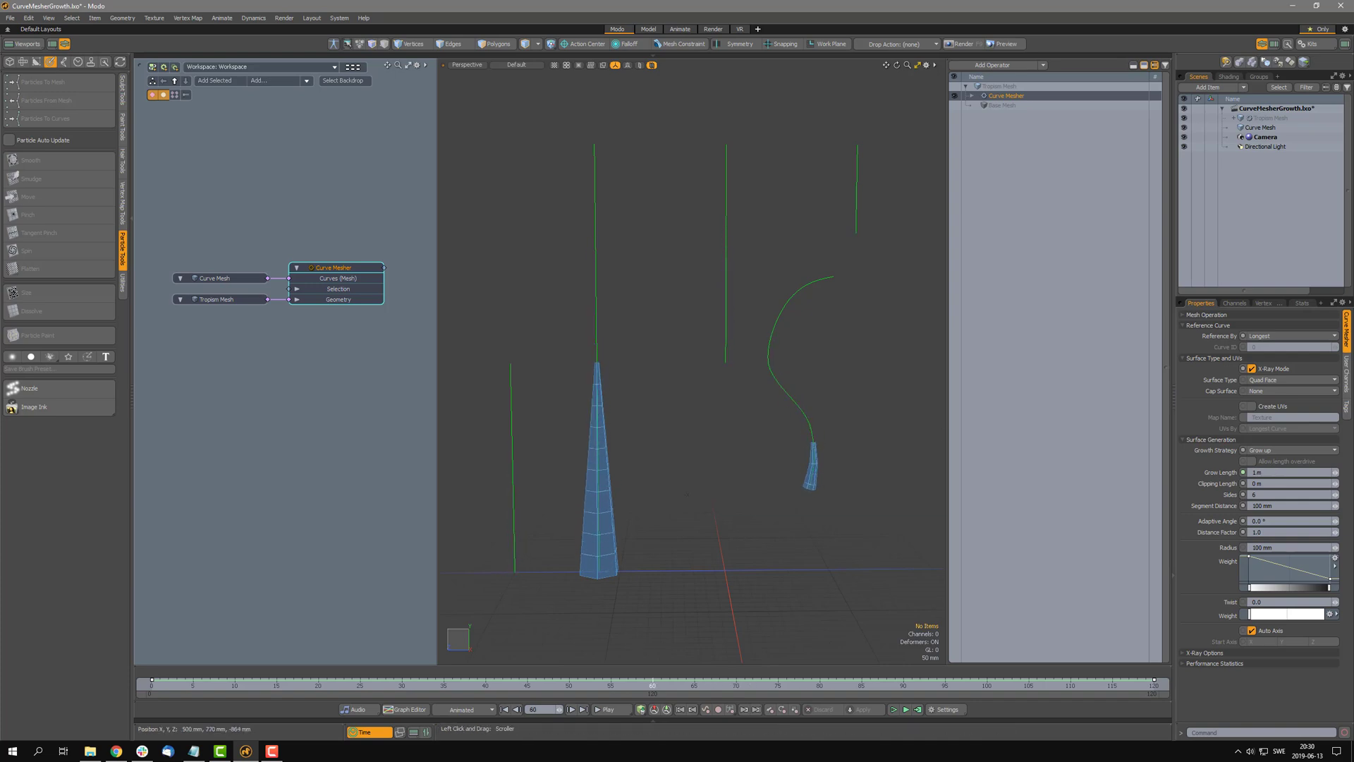
{"action": "key", "text": "F10"}
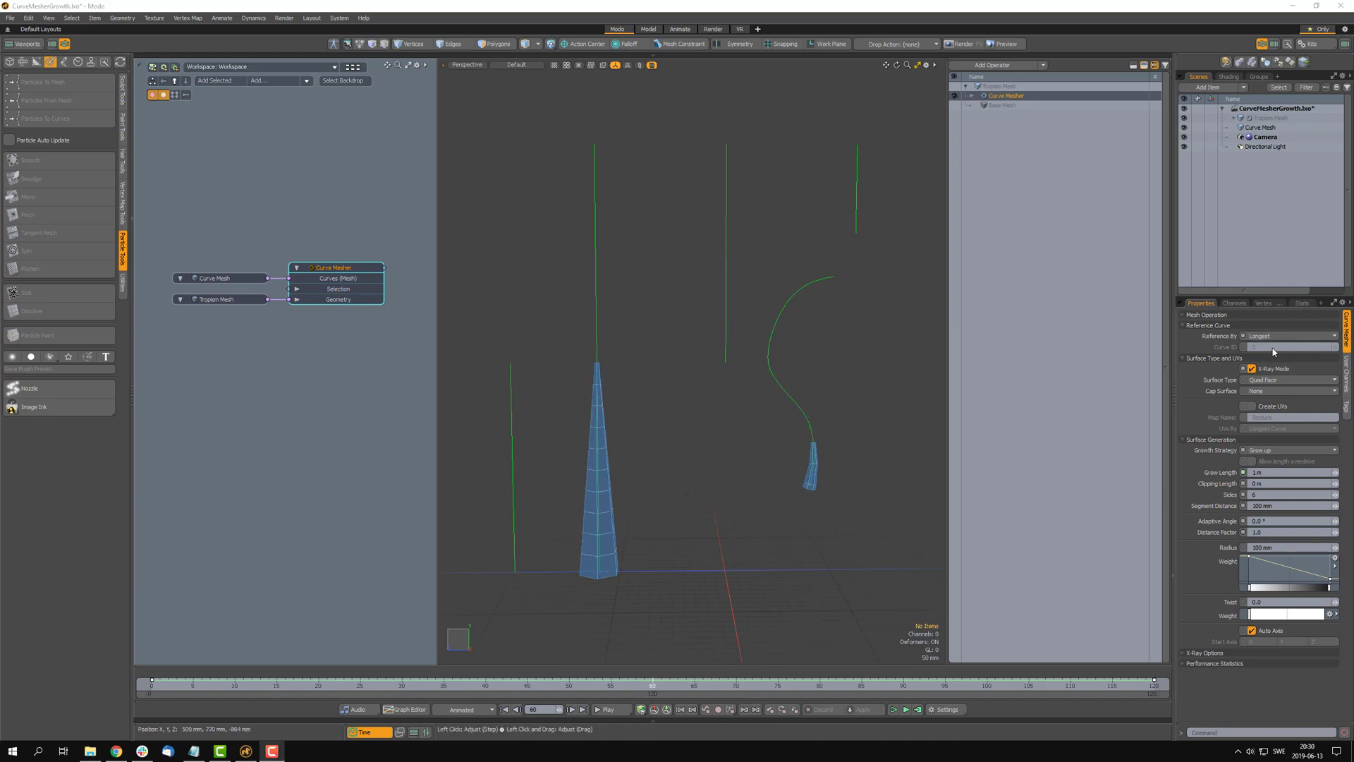
Step: Set the Curve Mesher's Reference By option to Individually at frame 0 and scrub to frame 120 to compare the growth
{"action": "left_click_drag", "start_coordinate": [645, 688], "coordinate": [150, 687]}
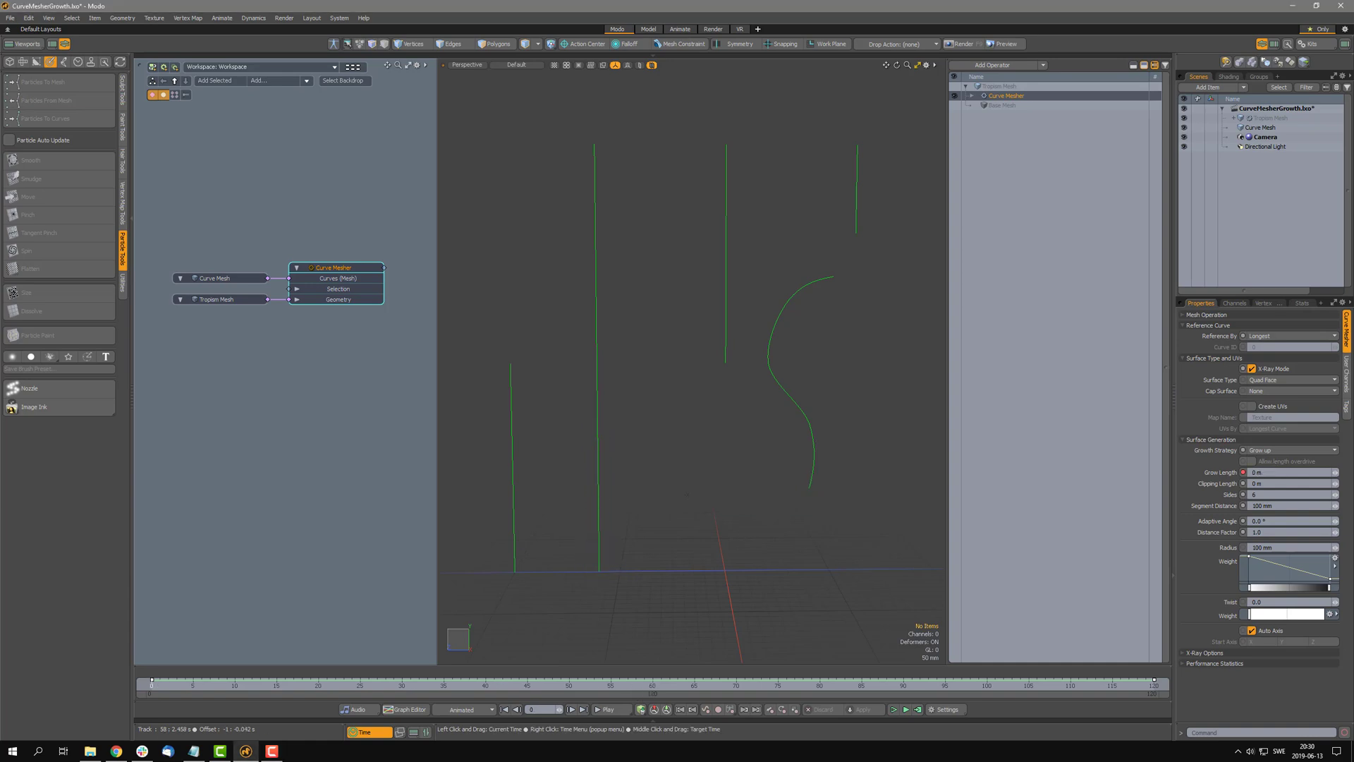
{"action": "left_click", "coordinate": [1290, 337]}
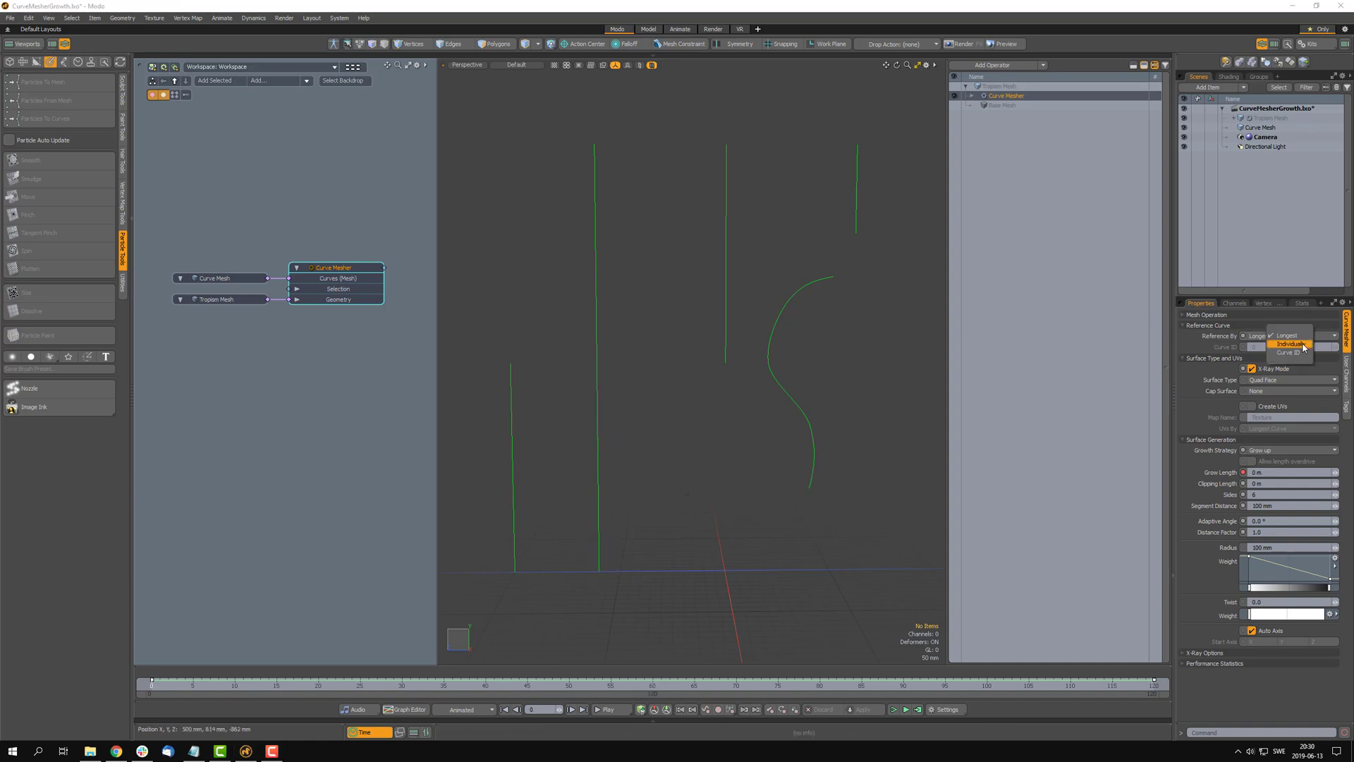
{"action": "left_click", "coordinate": [1304, 344]}
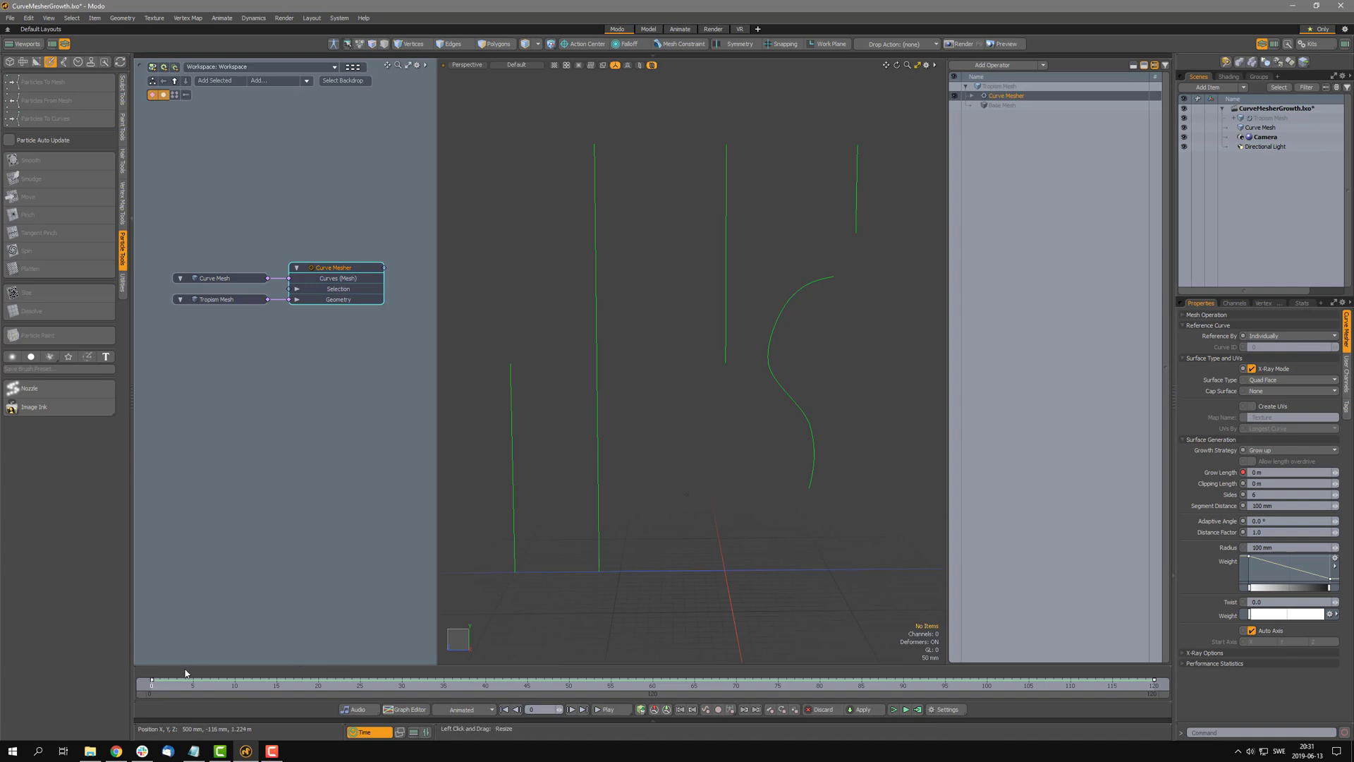
{"action": "left_click", "coordinate": [161, 690]}
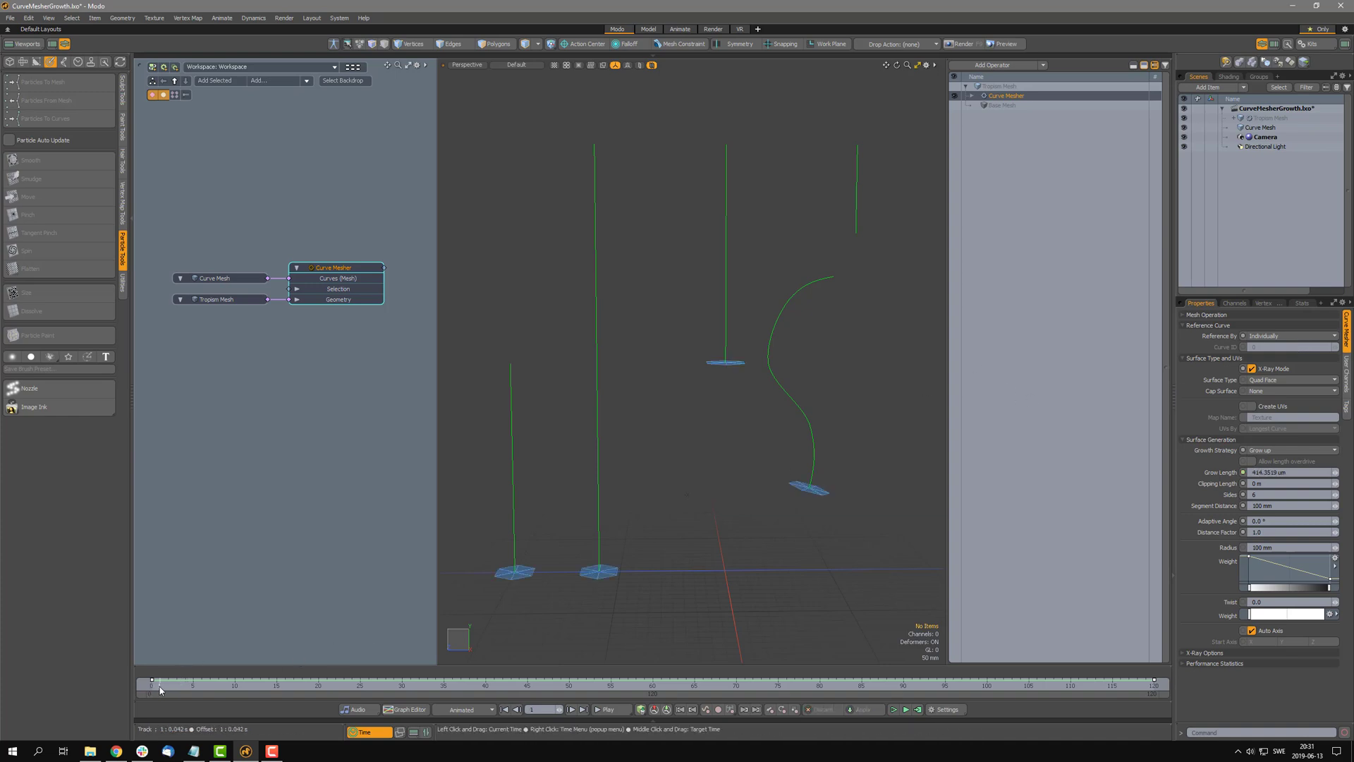
{"action": "left_click_drag", "start_coordinate": [161, 690], "coordinate": [1154, 686]}
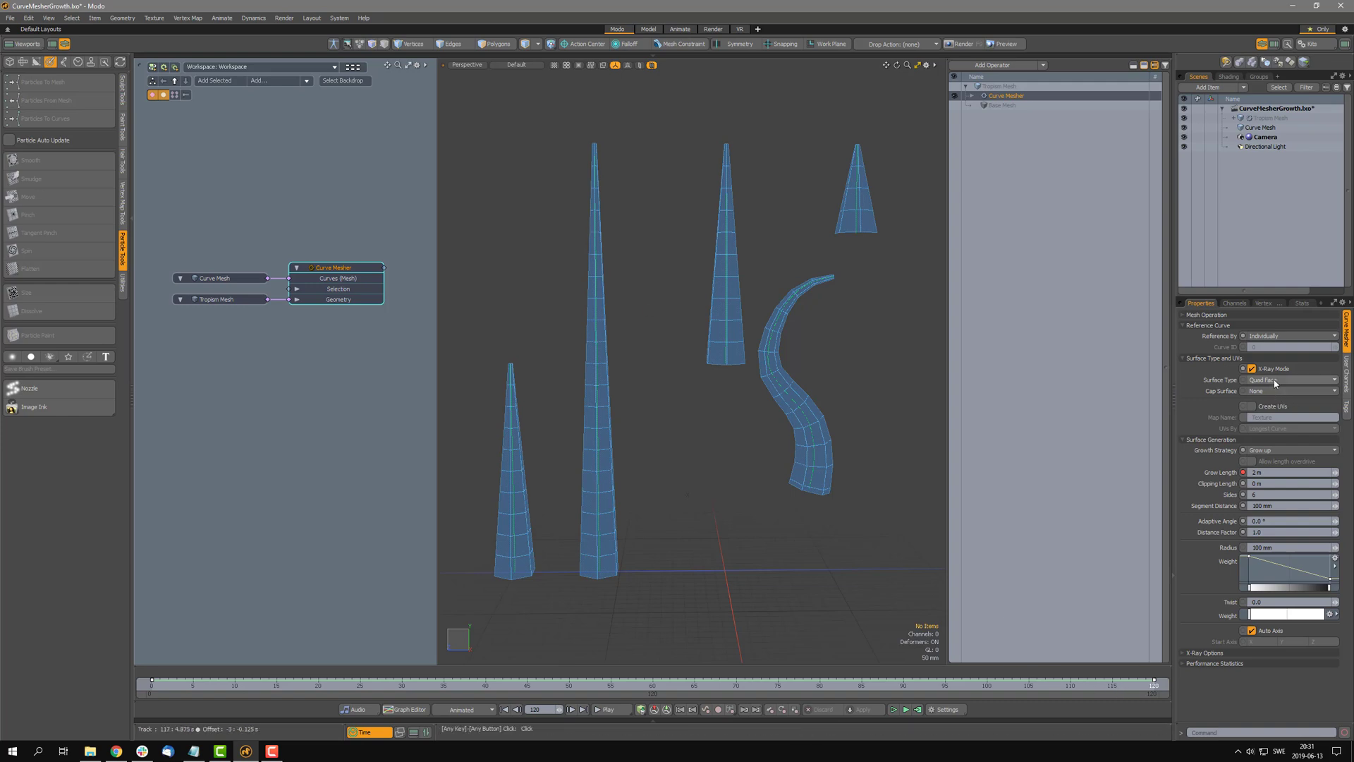
Step: Set Reference By to Longest and lower the end key of the radius weight gradient so the mesh tips taper to a point
{"action": "left_click", "coordinate": [1271, 336]}
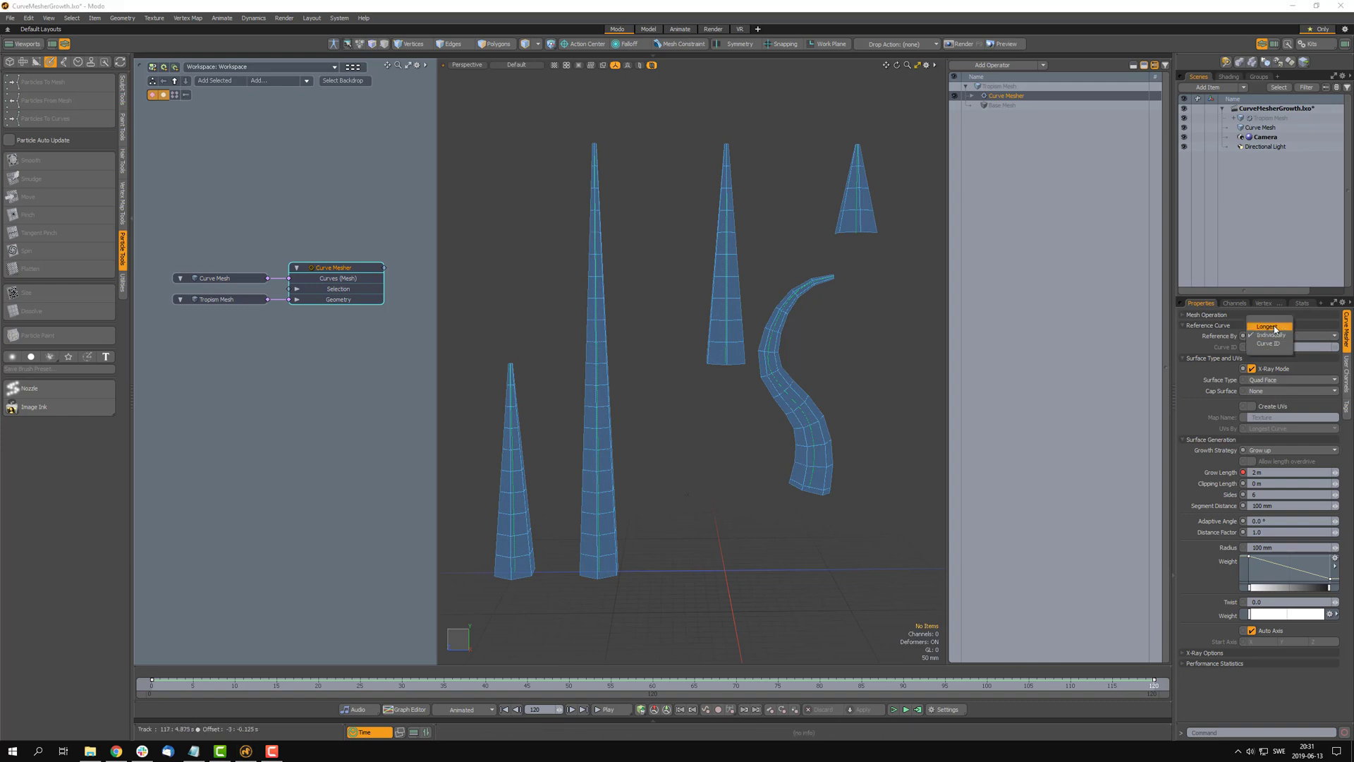
{"action": "left_click", "coordinate": [1274, 327]}
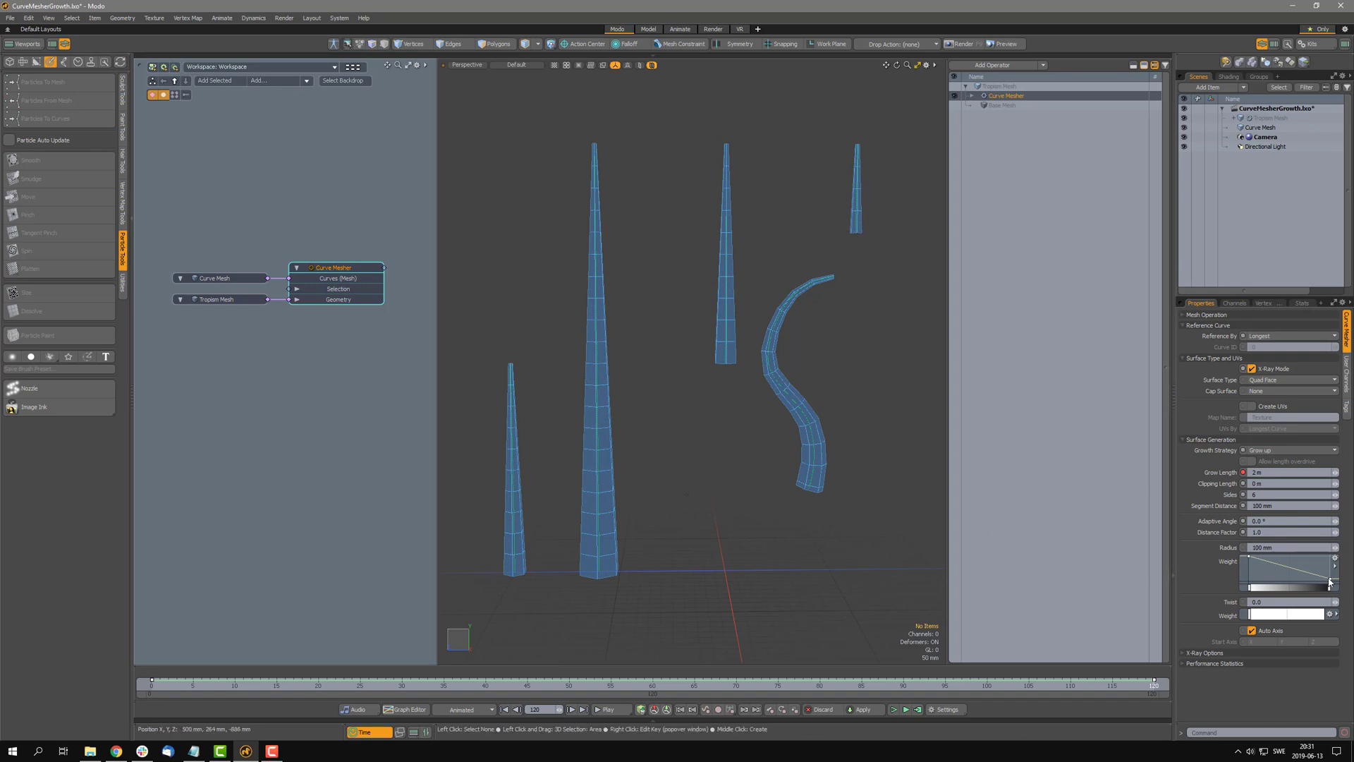
{"action": "mouse_move", "coordinate": [1332, 580]}
{"action": "left_mouse_down"}
{"action": "mouse_move", "coordinate": [1336, 548]}
{"action": "mouse_move", "coordinate": [1331, 585]}
{"action": "left_mouse_up"}
{"action": "left_click_drag", "start_coordinate": [1250, 557], "coordinate": [1209, 539]}
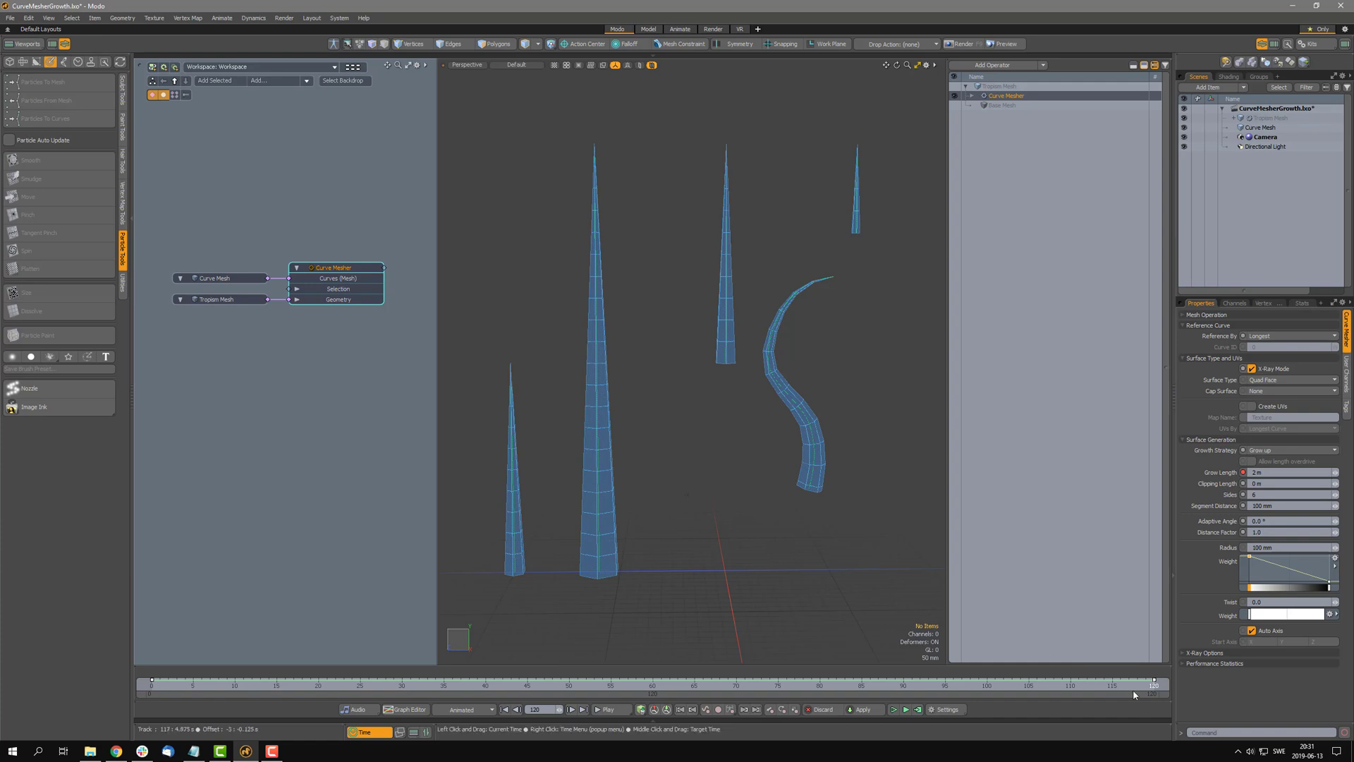
{"action": "mouse_move", "coordinate": [1150, 690]}
{"action": "left_mouse_down"}
{"action": "mouse_move", "coordinate": [151, 690]}
{"action": "mouse_move", "coordinate": [1129, 690]}
{"action": "left_mouse_up"}
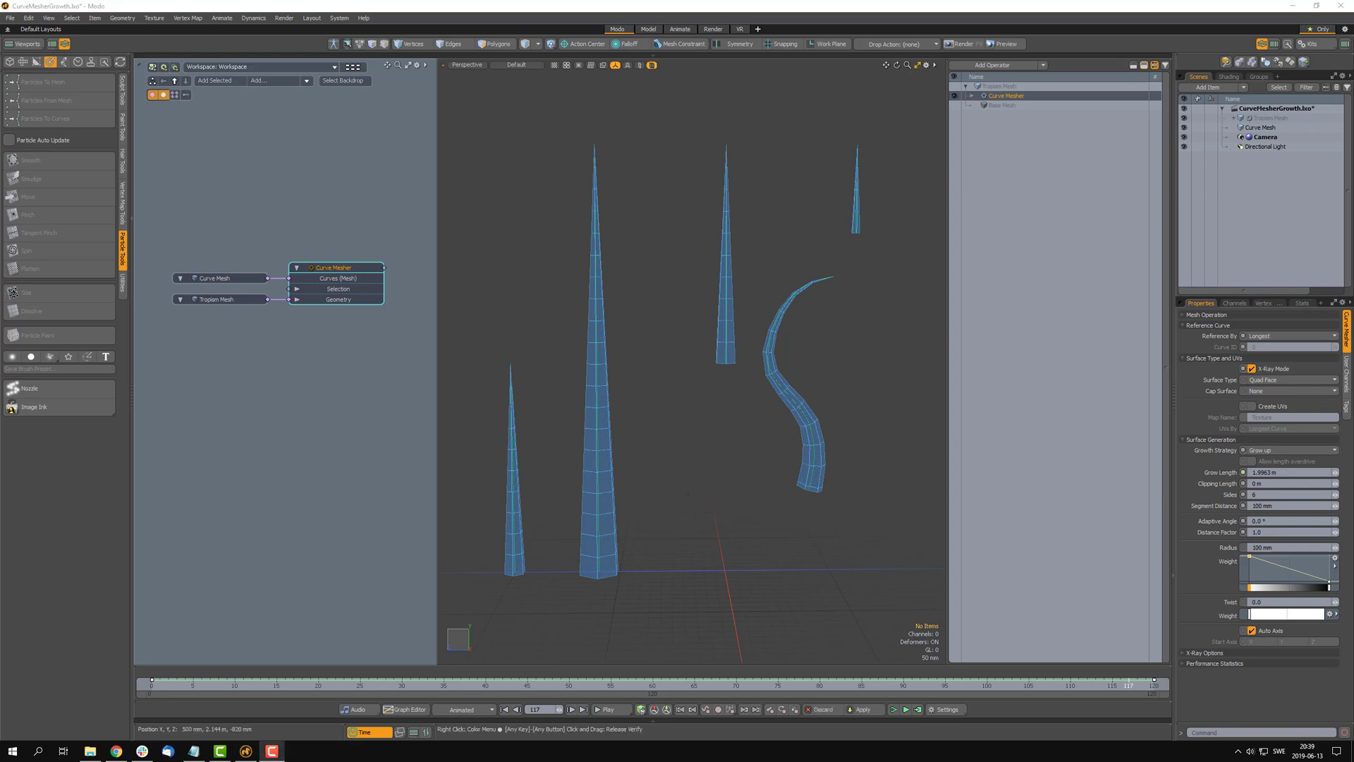
Step: Set Reference By to Curve ID and step through different curve IDs to compare the resulting meshes
{"action": "left_click", "coordinate": [1266, 337]}
{"action": "left_click", "coordinate": [1266, 354]}
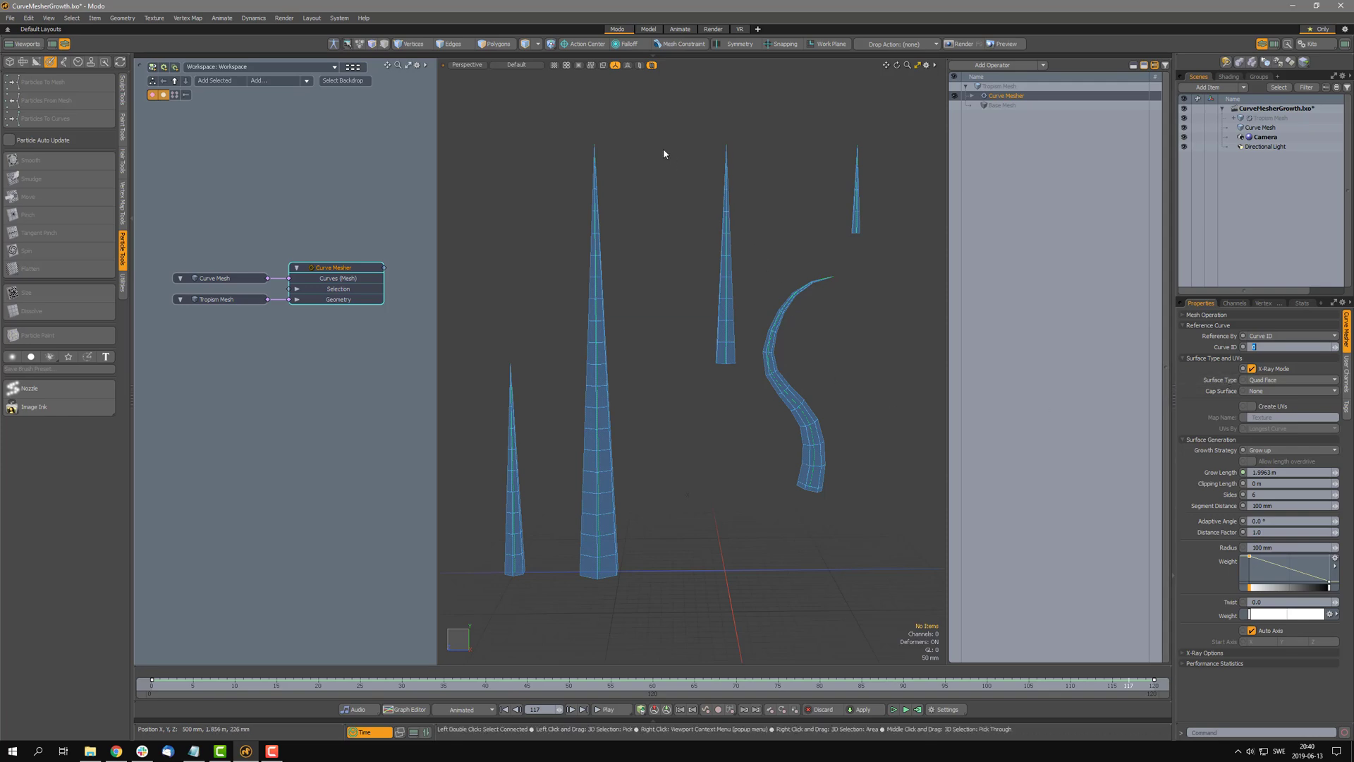
{"action": "left_click", "coordinate": [1259, 348]}
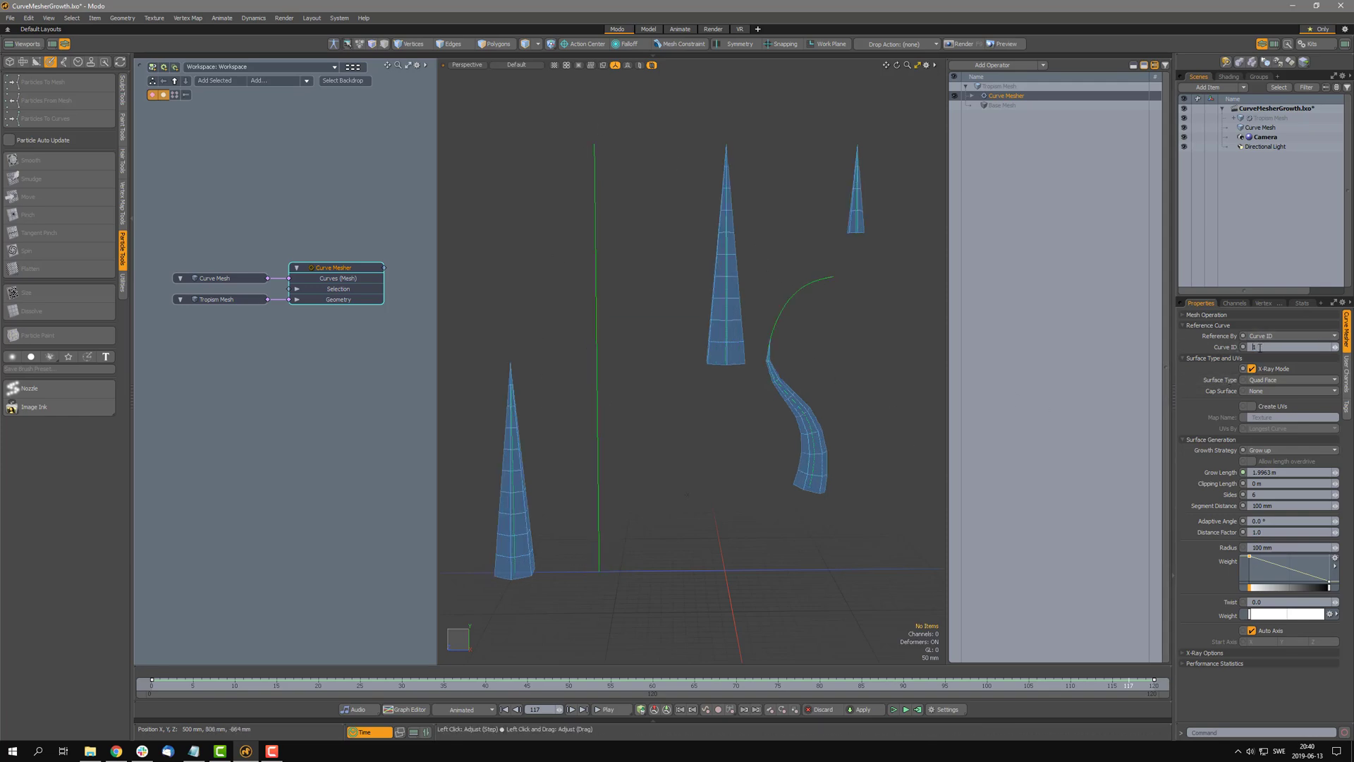
{"action": "left_click", "coordinate": [1259, 348]}
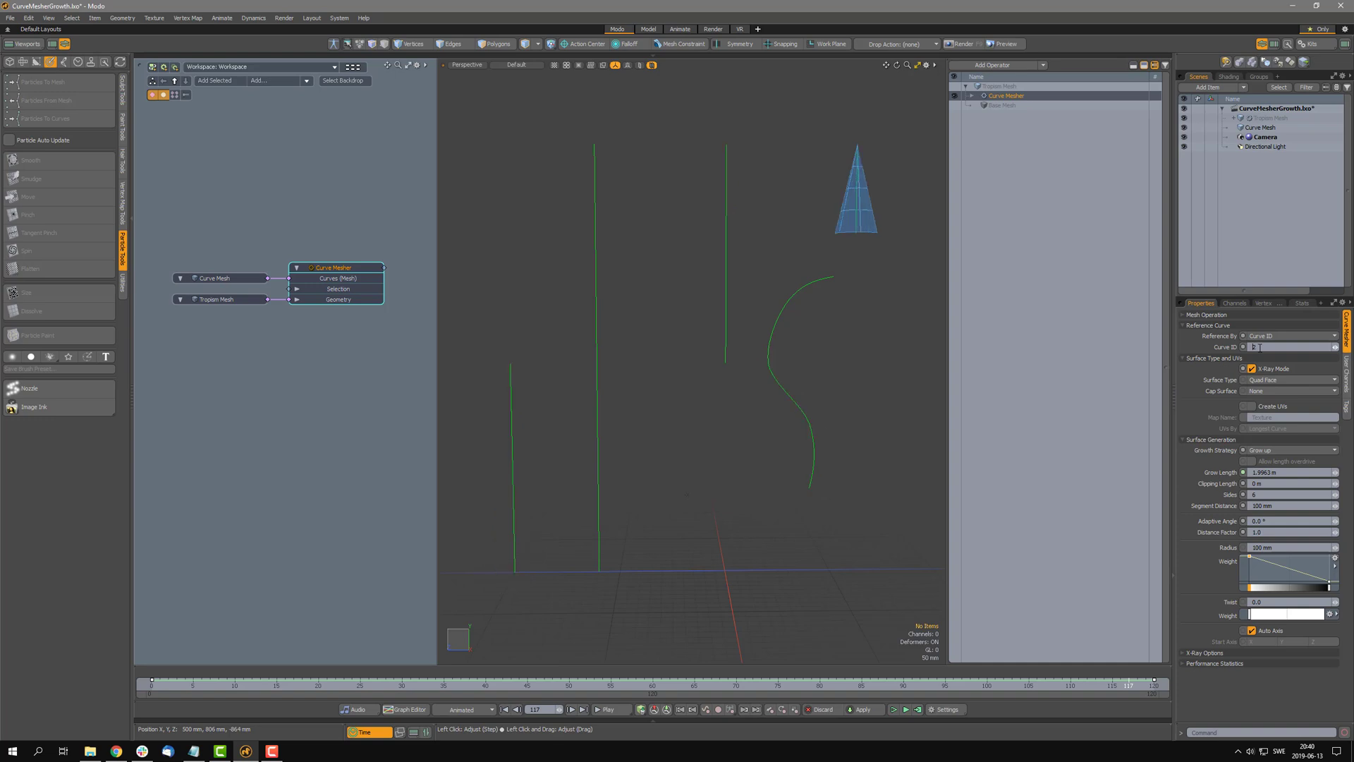
{"action": "left_click", "coordinate": [1259, 348]}
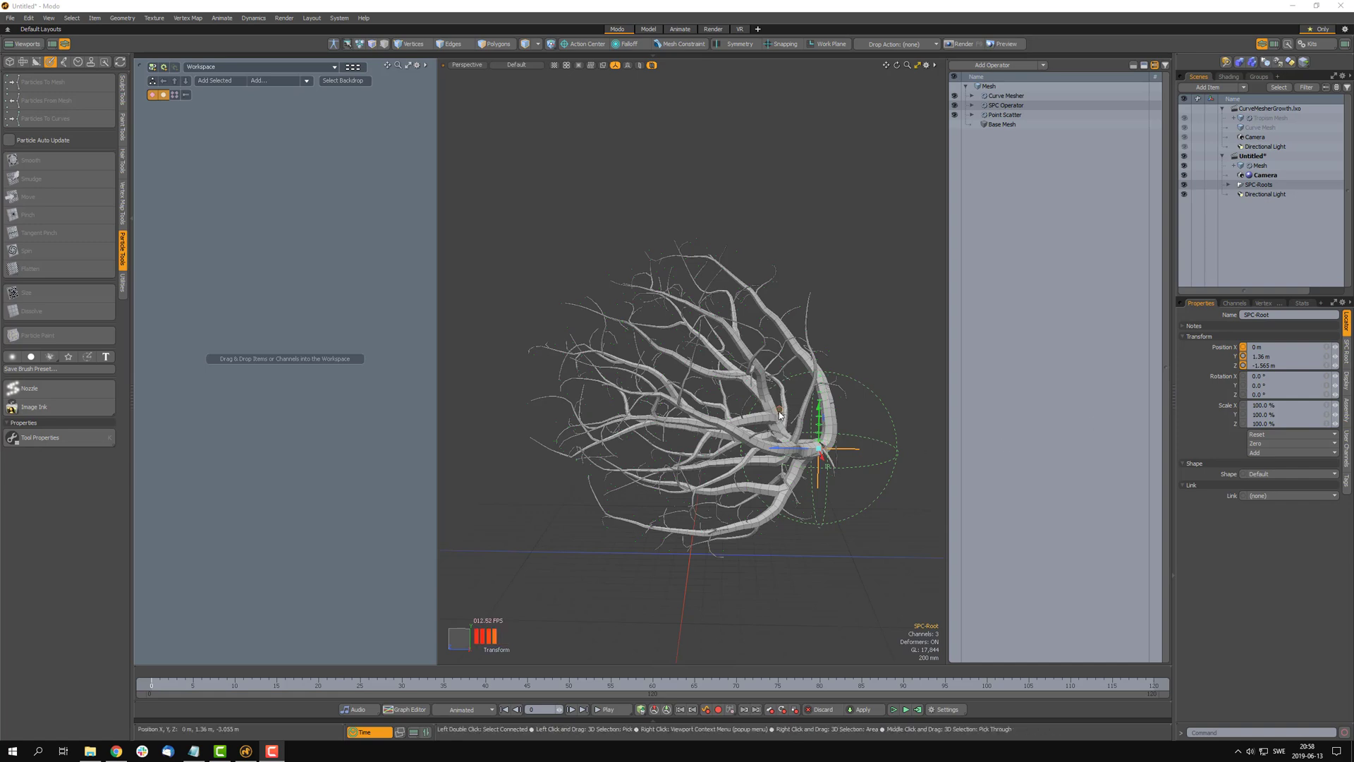
Step: Move the tree scene's SPC-Root locator up to about Y 2.3 m and Z -1.47 m
{"action": "left_click_drag", "start_coordinate": [780, 415], "coordinate": [779, 349]}
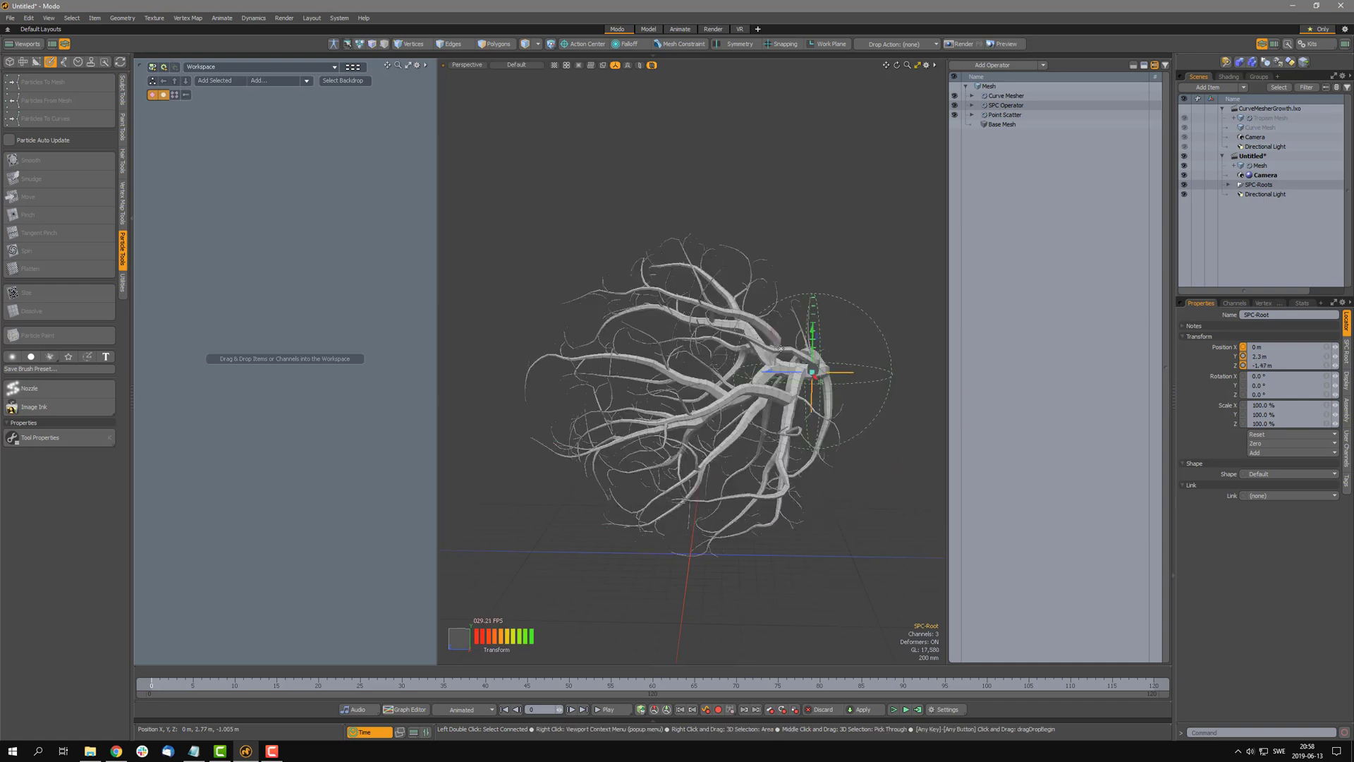
Step: Move the SPC-Root locator to about Y 1.95 m and Z -1.07 m, and enable the Curve Mesher's X-Ray Mode
{"action": "left_click_drag", "start_coordinate": [776, 338], "coordinate": [803, 348]}
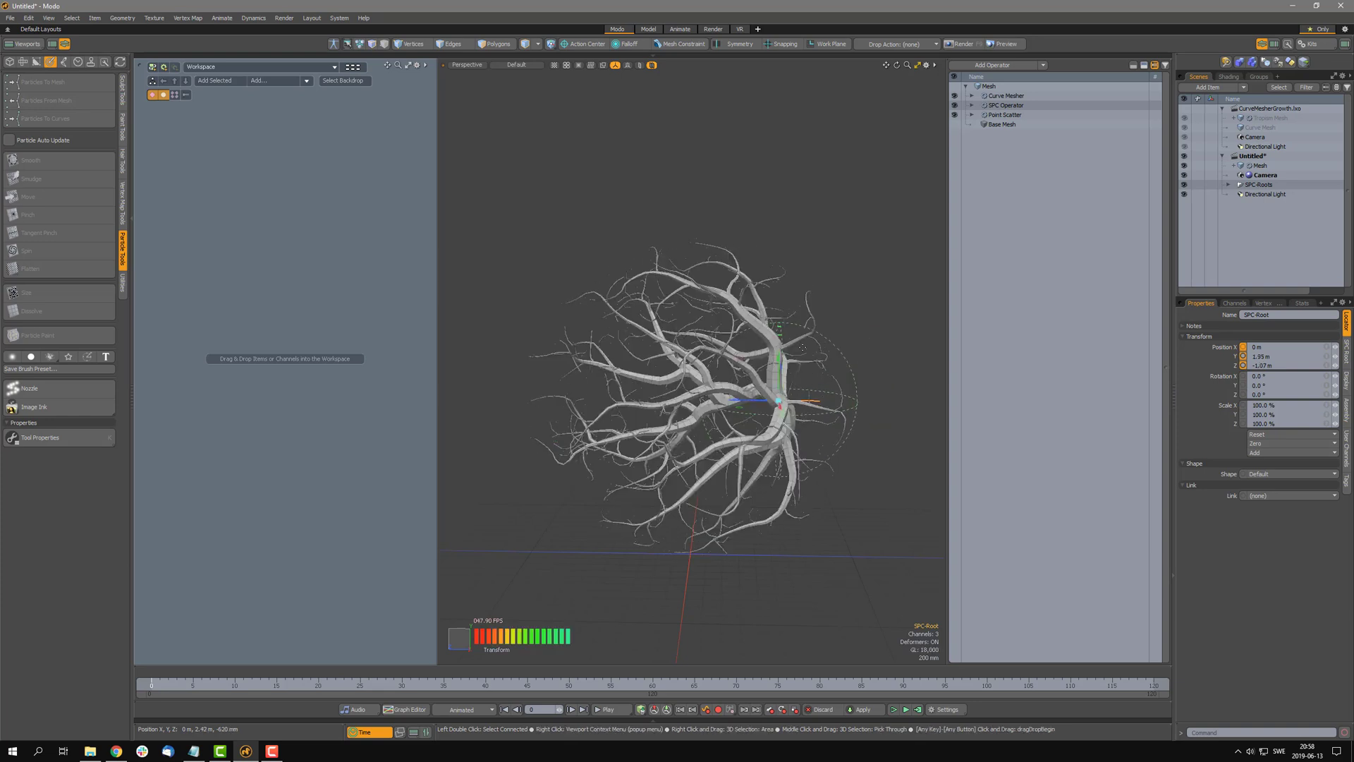
{"action": "left_click", "coordinate": [1004, 97]}
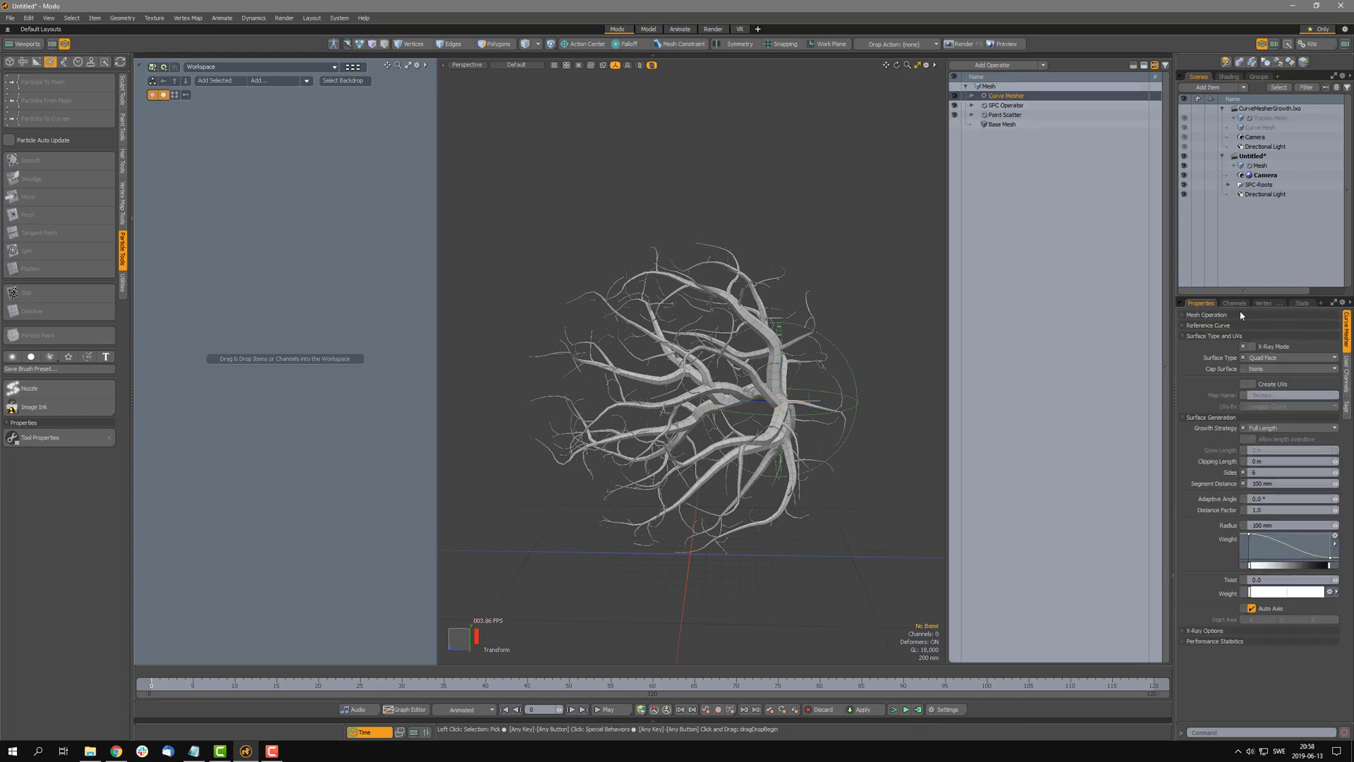
{"action": "left_click", "coordinate": [1251, 347]}
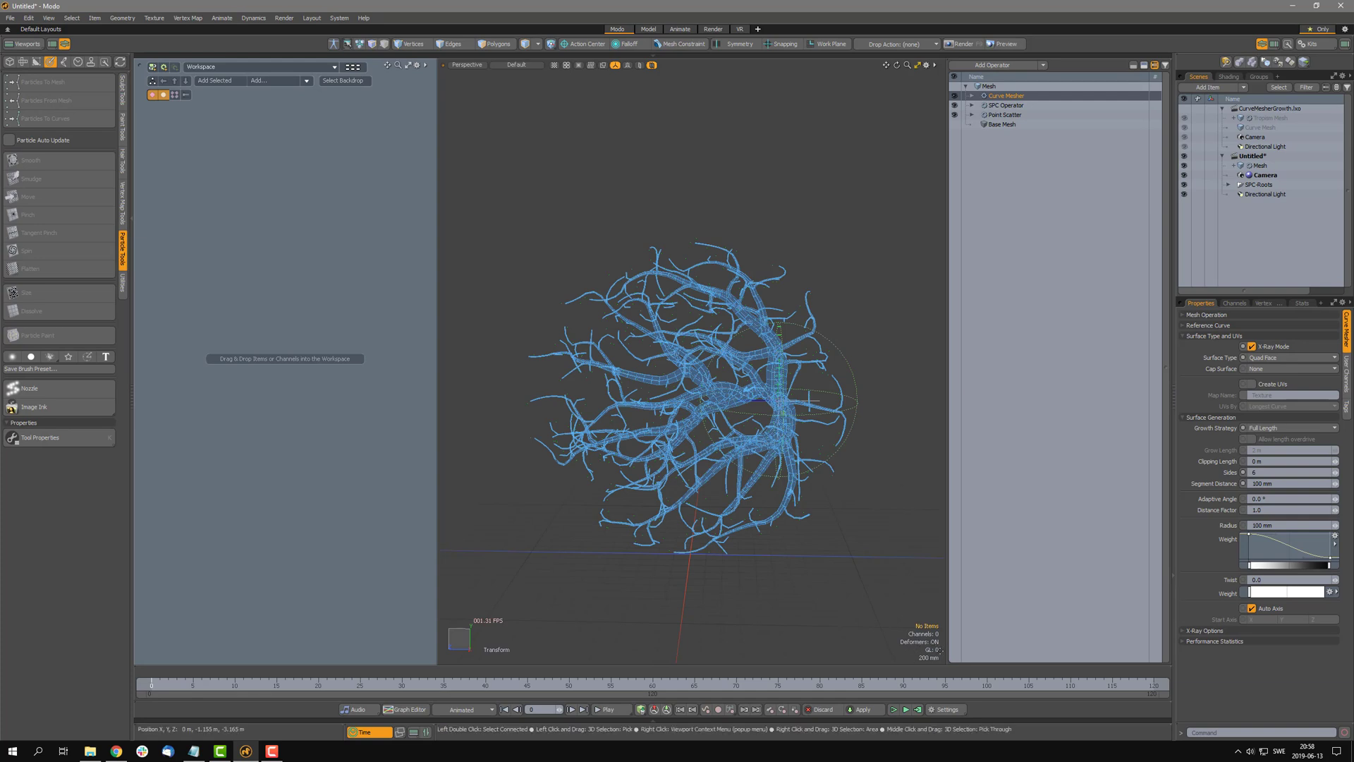
{"action": "left_click", "coordinate": [1253, 347]}
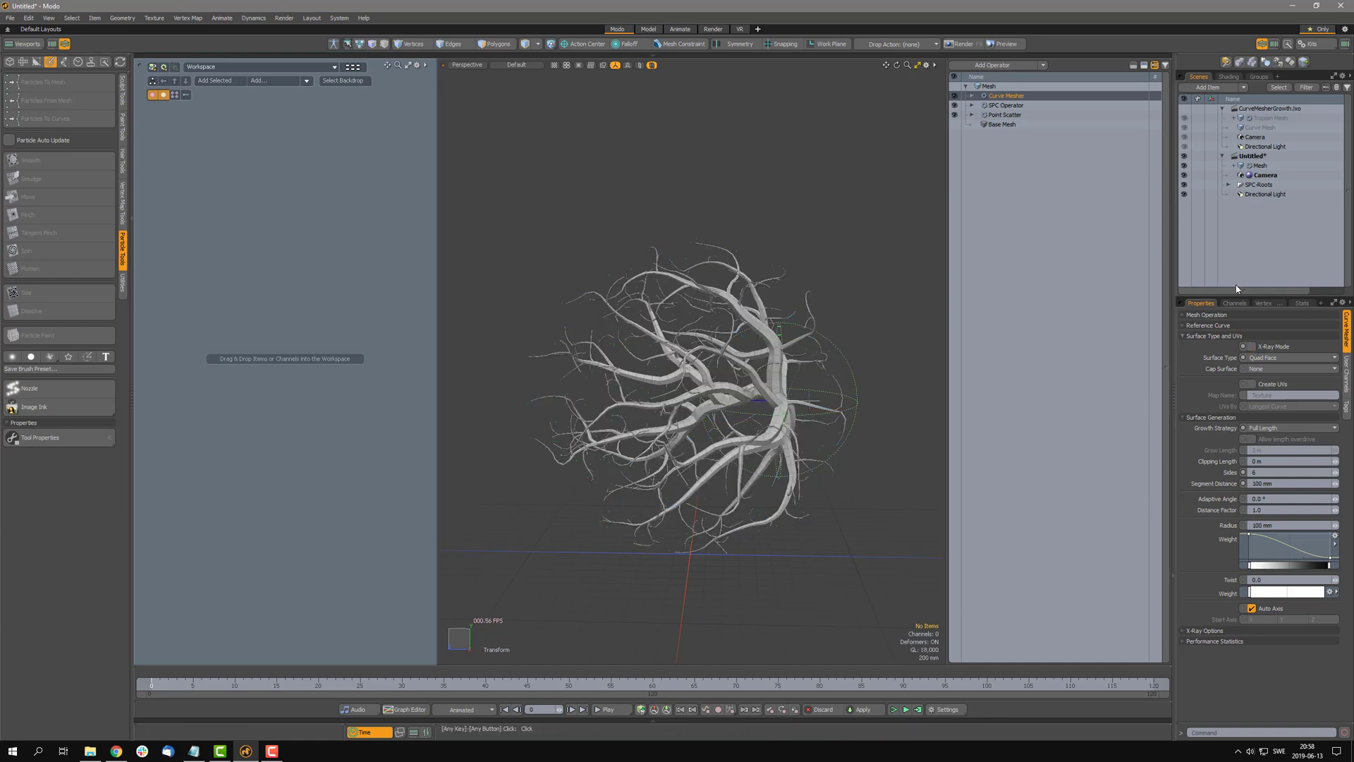
{"action": "left_click", "coordinate": [1252, 347]}
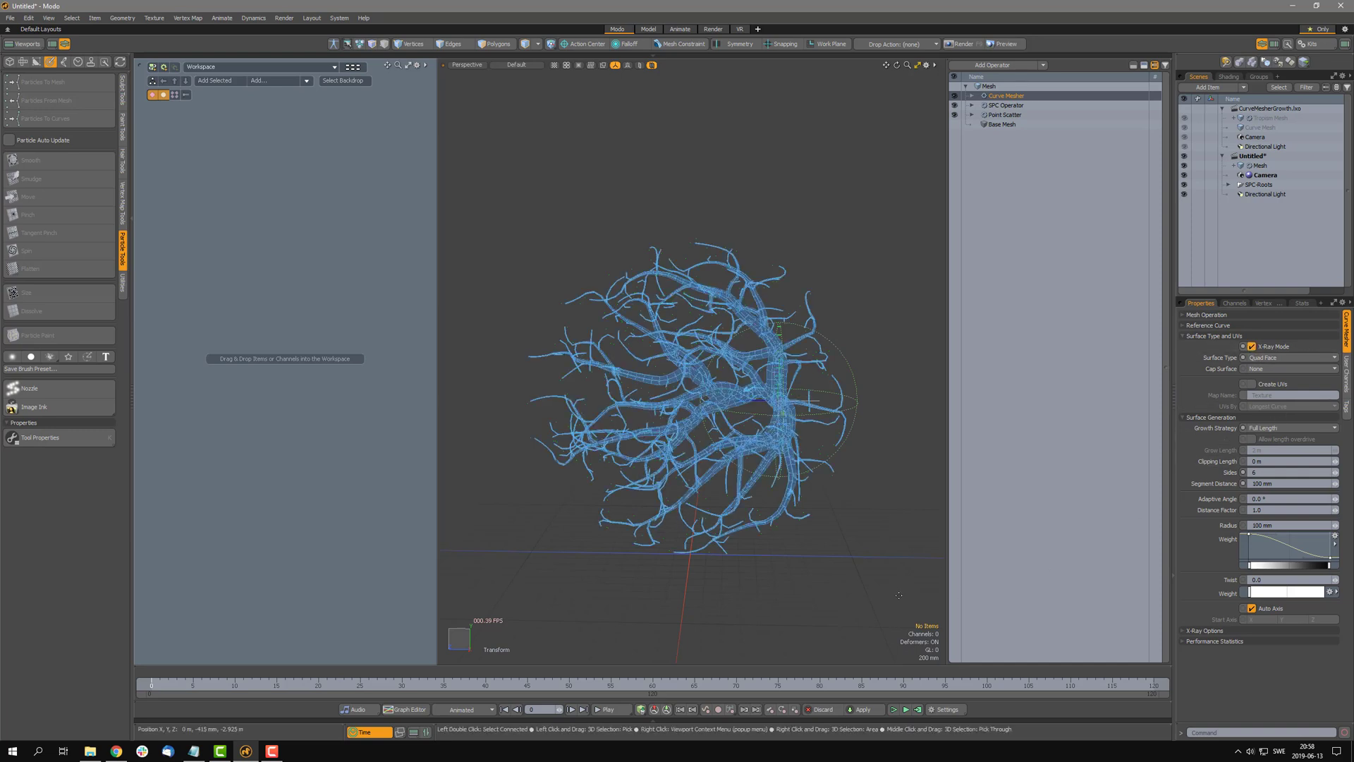
Step: Move the SPC-Root locator to about Y 1.685 m and Z -1.285 m in X-Ray Mode, and reselect the Curve Mesher
{"action": "left_click", "coordinate": [853, 381]}
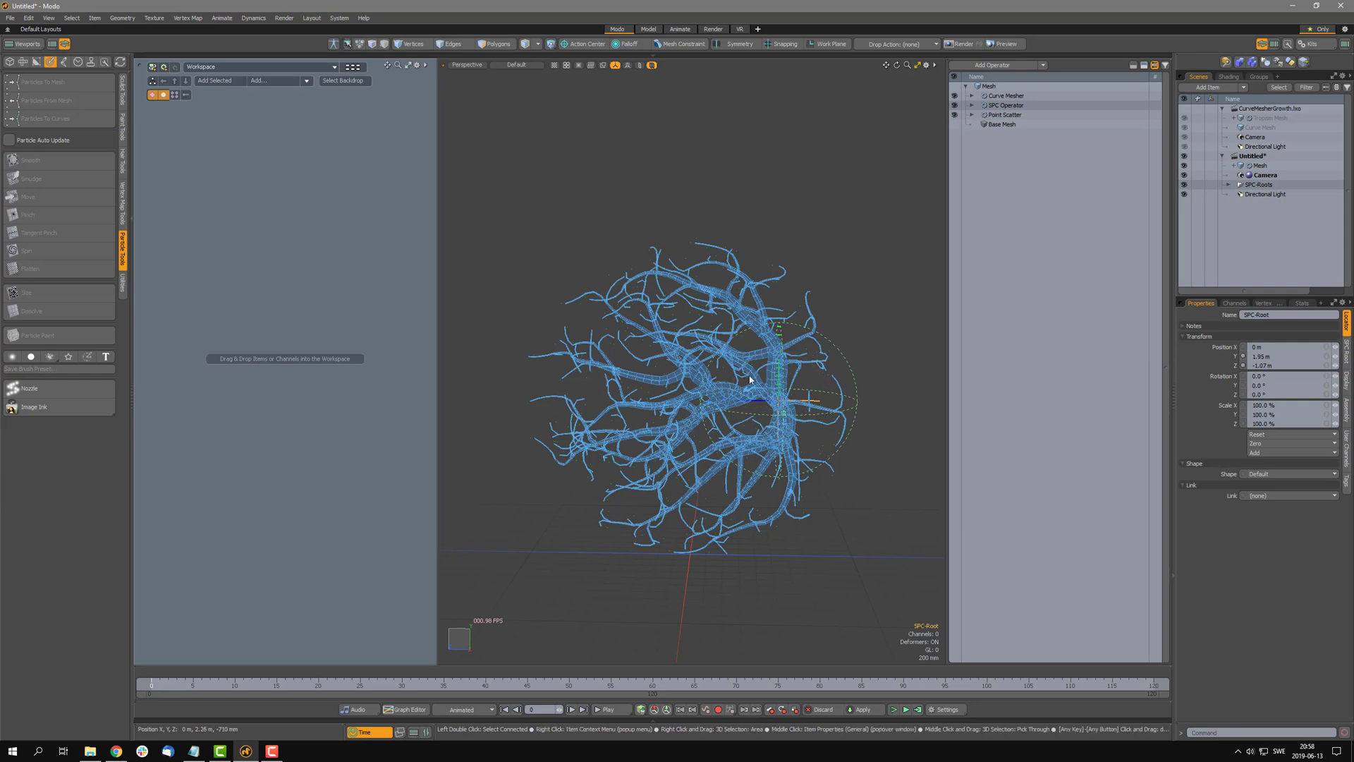
{"action": "key", "text": "w"}
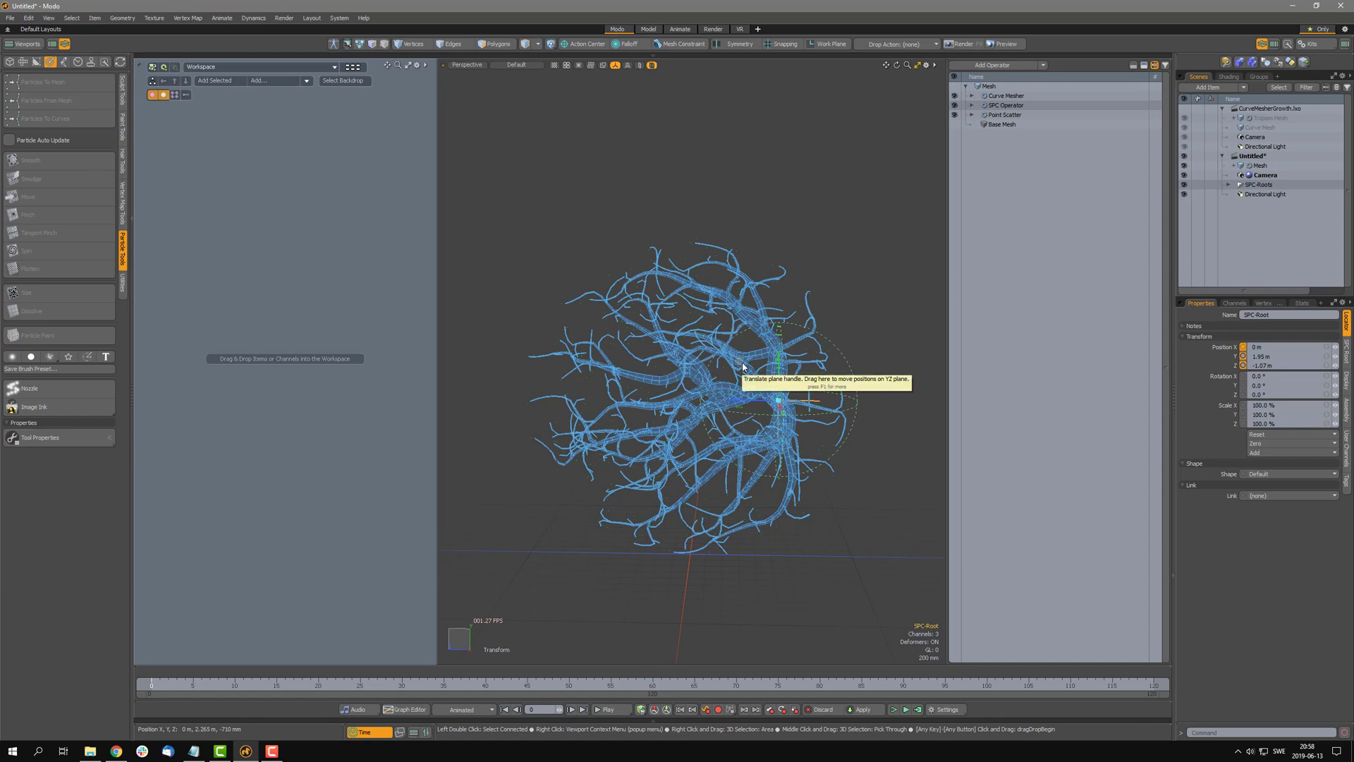
{"action": "mouse_move", "coordinate": [740, 366]}
{"action": "left_mouse_down"}
{"action": "mouse_move", "coordinate": [677, 317]}
{"action": "mouse_move", "coordinate": [648, 349]}
{"action": "mouse_move", "coordinate": [731, 308]}
{"action": "mouse_move", "coordinate": [752, 346]}
{"action": "mouse_move", "coordinate": [718, 379]}
{"action": "mouse_move", "coordinate": [769, 353]}
{"action": "mouse_move", "coordinate": [757, 384]}
{"action": "left_mouse_up"}
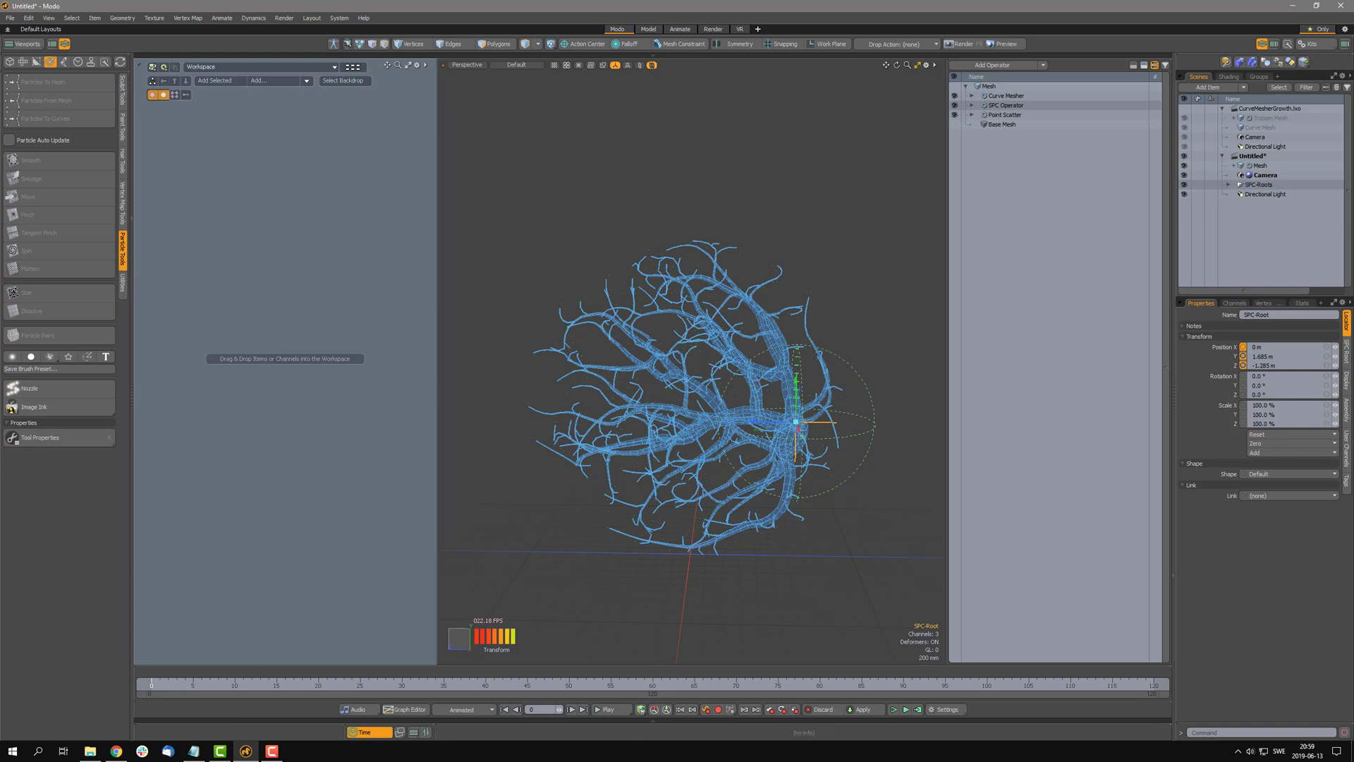
{"action": "left_click", "coordinate": [1007, 96]}
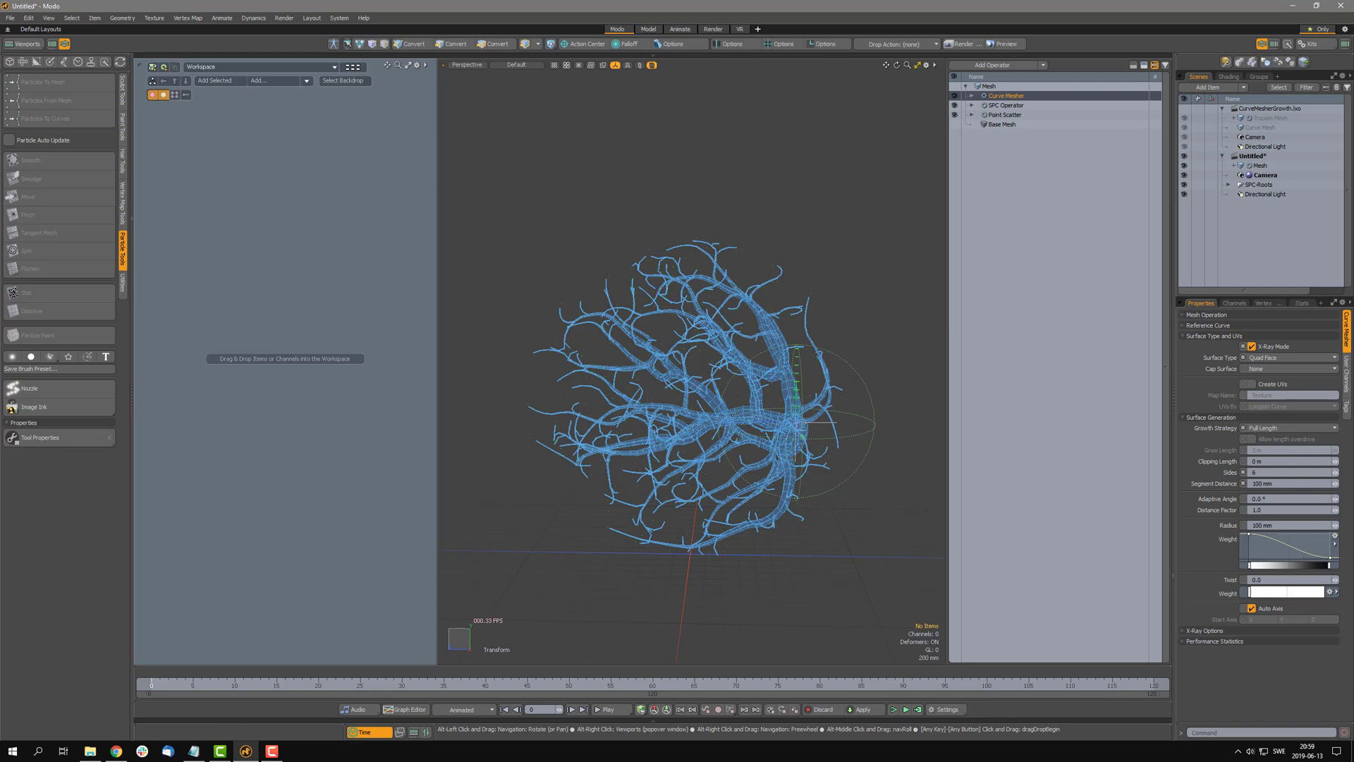
{"action": "left_click_drag", "start_coordinate": [745, 425], "coordinate": [738, 479], "text": "alt"}
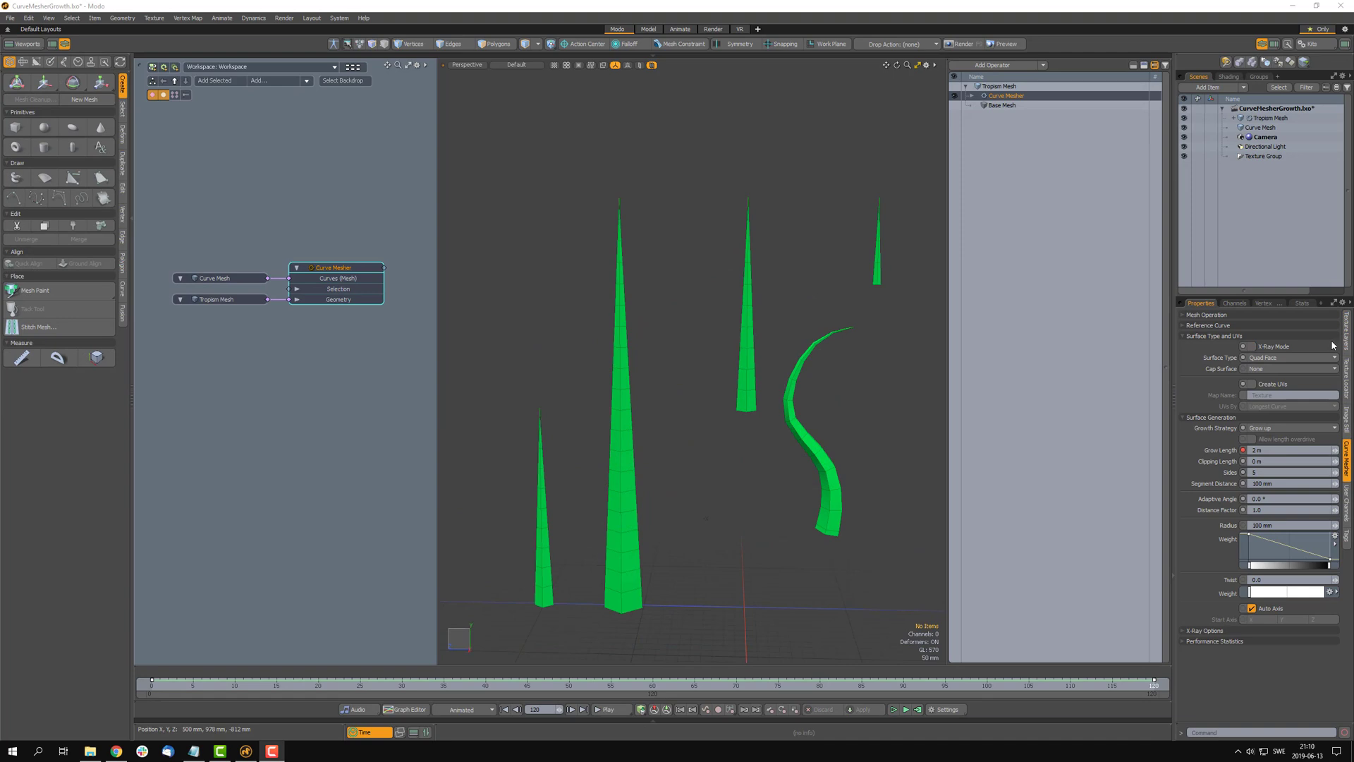
Step: Set the Curve Mesher's Surface Type to Quad Smooth Face in the CurveMesherGrowth scene
{"action": "mouse_move", "coordinate": [705, 493]}
{"action": "left_mouse_down", "text": "alt"}
{"action": "mouse_move", "coordinate": [719, 495]}
{"action": "mouse_move", "coordinate": [708, 495]}
{"action": "left_mouse_up", "text": "alt"}
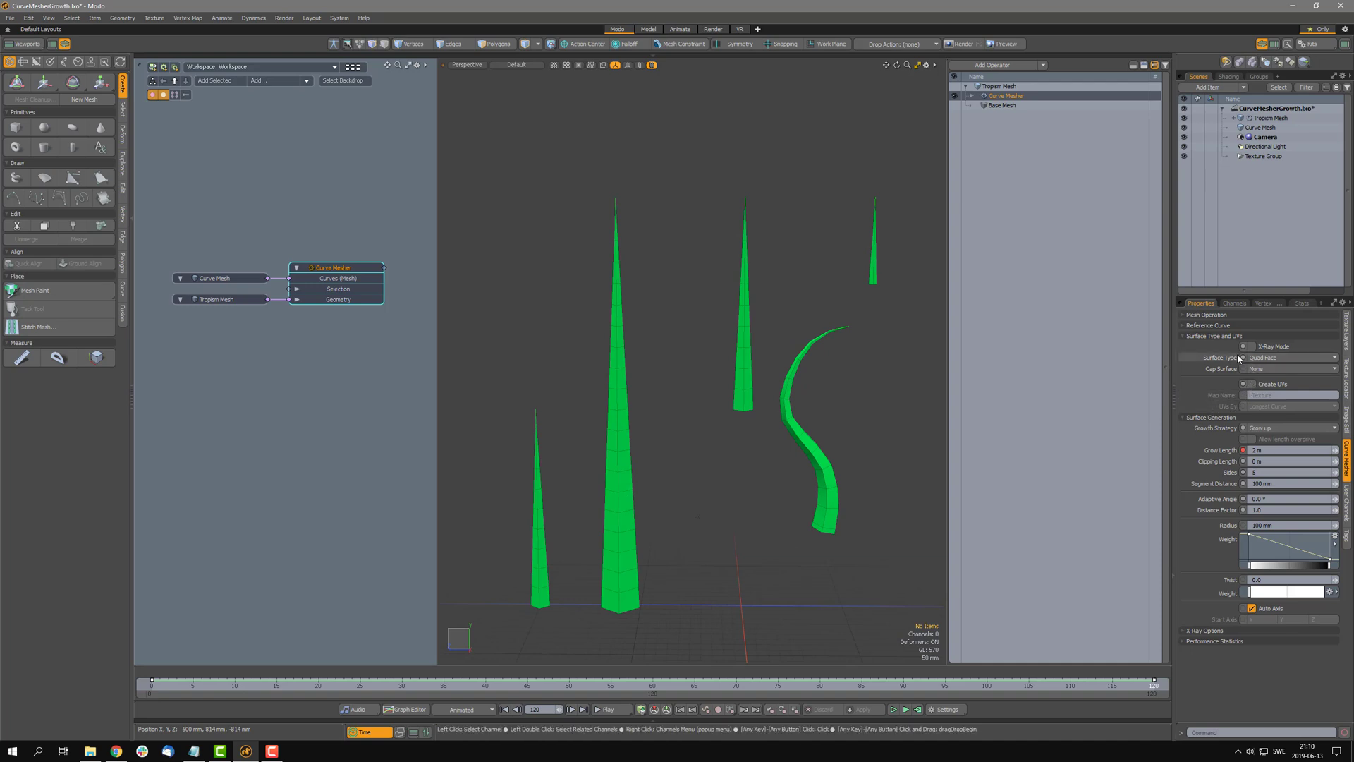
{"action": "left_click", "coordinate": [1275, 359]}
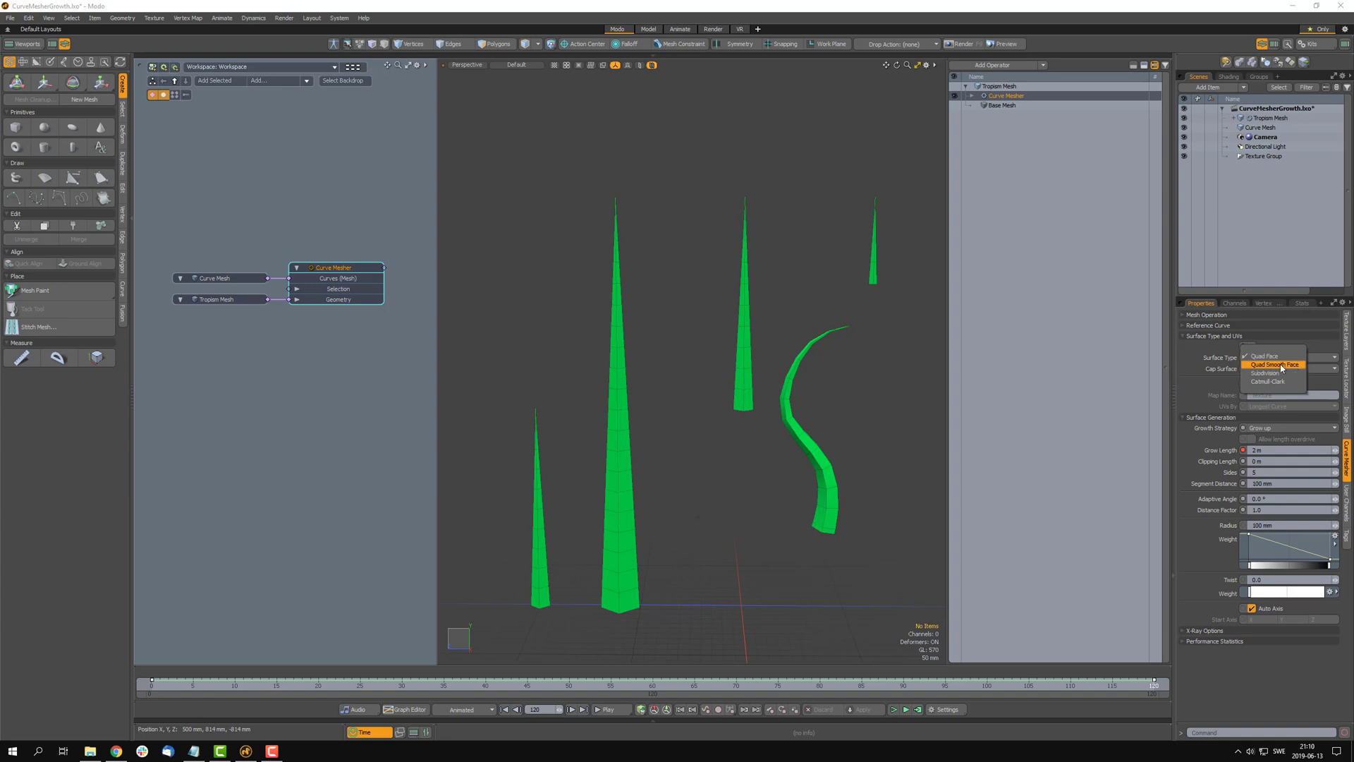
{"action": "left_click", "coordinate": [1282, 366]}
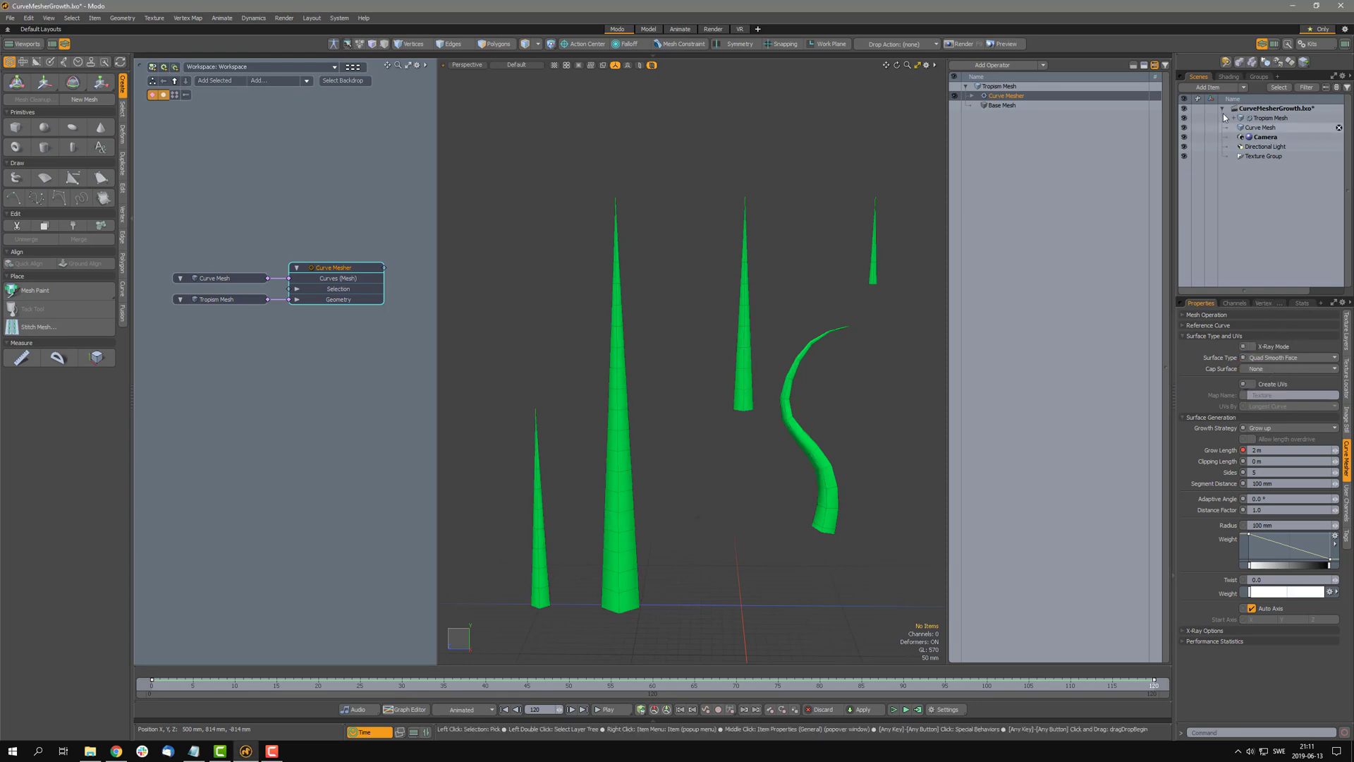
Step: Review the Base Material's smoothing settings and return to the Curve Mesher's properties
{"action": "left_click", "coordinate": [1229, 76]}
{"action": "left_click", "coordinate": [1241, 167]}
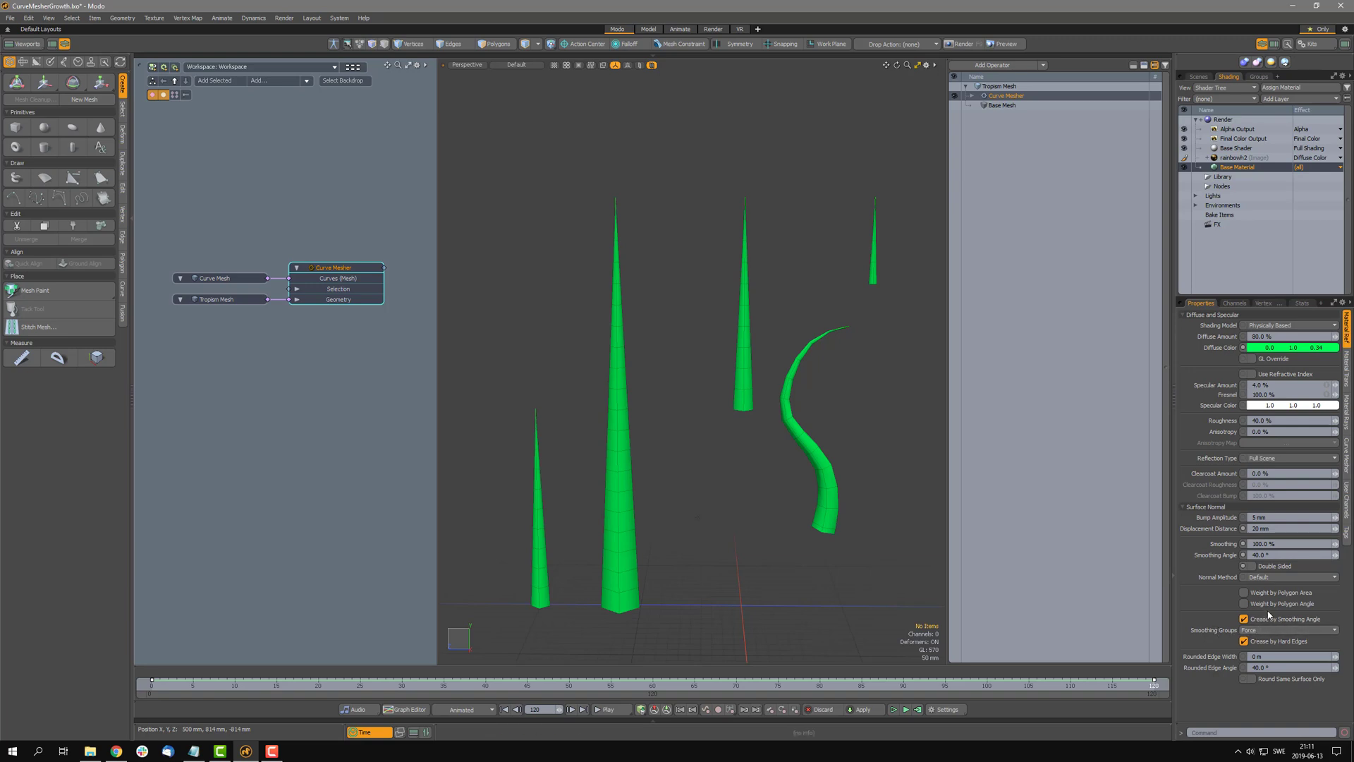
{"action": "left_click", "coordinate": [1205, 77]}
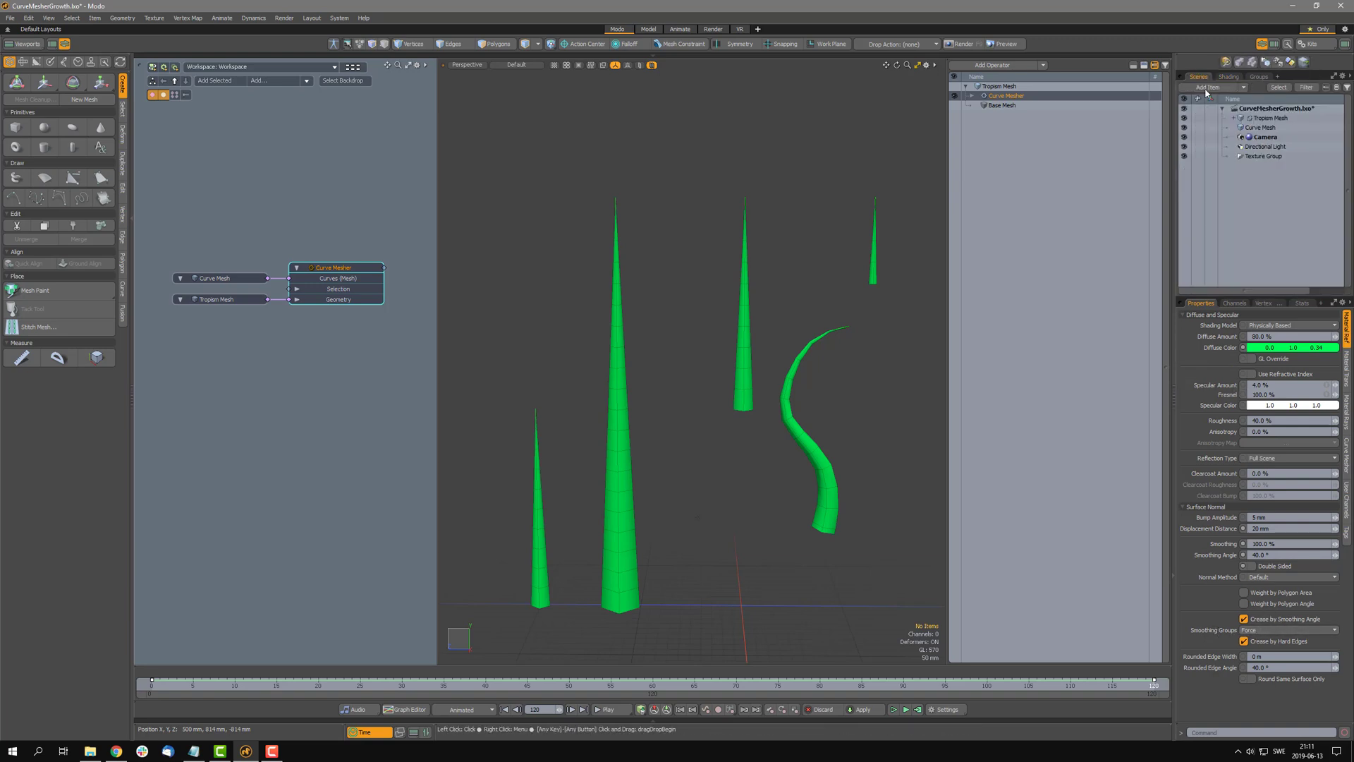
{"action": "left_click", "coordinate": [1347, 455]}
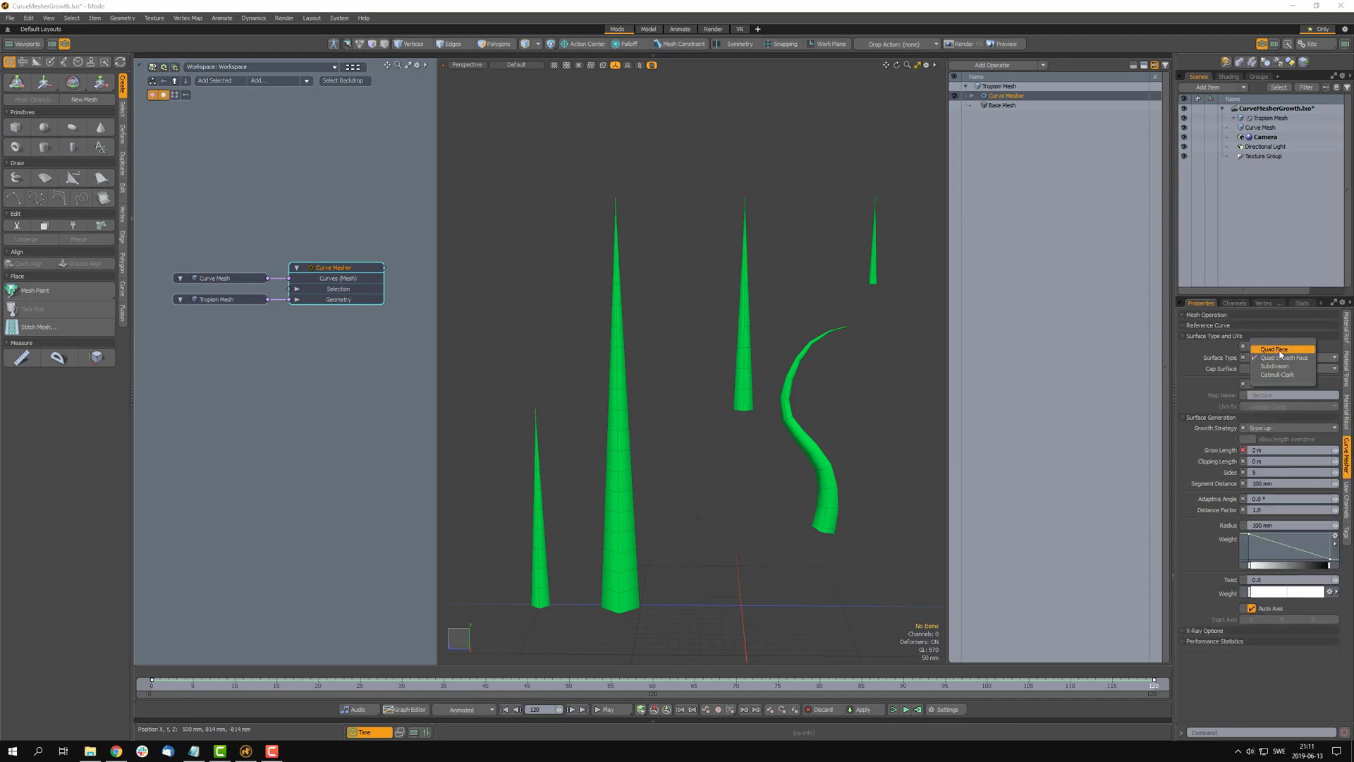
Step: Switch the Surface Type between Quad Face and Quad Smooth Face to compare the shading, ending on Quad Face
{"action": "left_click", "coordinate": [1275, 360]}
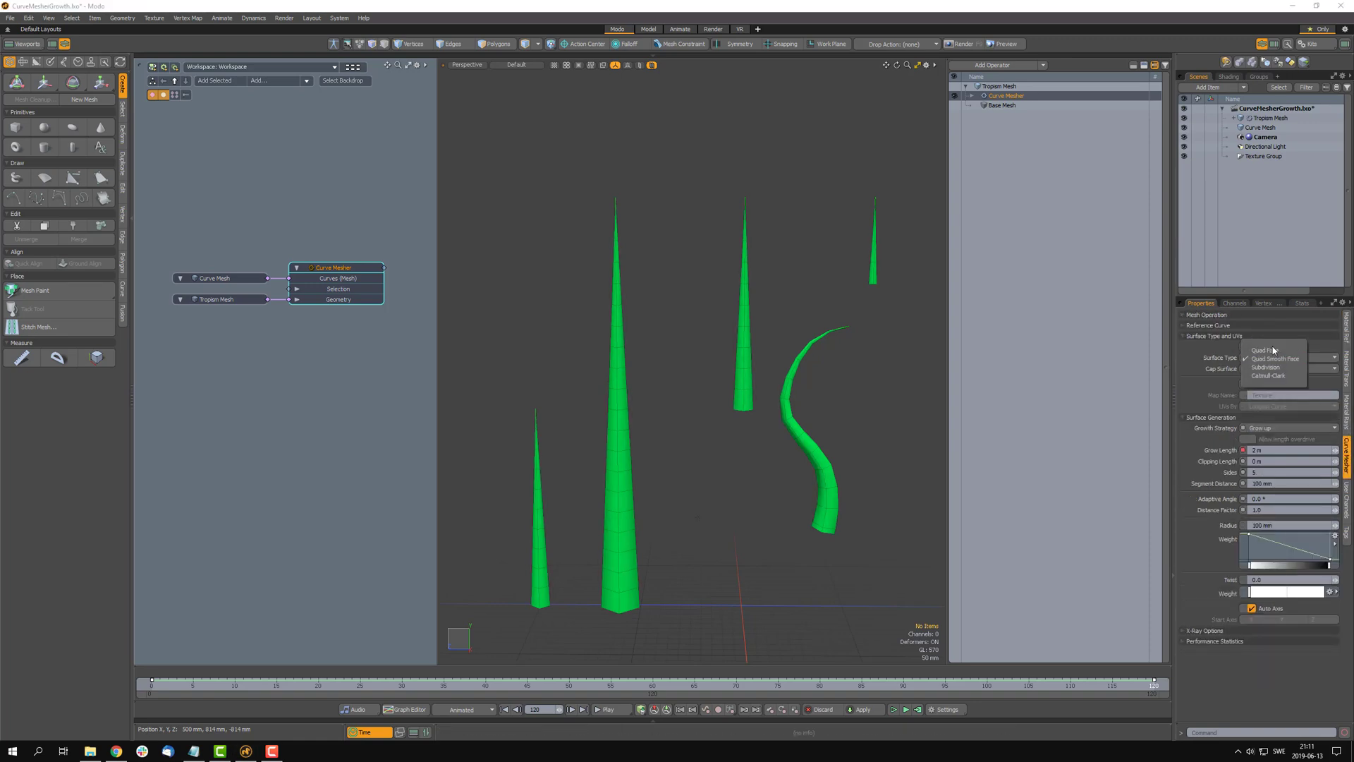
{"action": "left_click", "coordinate": [1273, 354]}
{"action": "left_click", "coordinate": [1274, 359]}
{"action": "left_click", "coordinate": [1273, 349]}
Step: Try Catmull-Clark as the Curve Mesher's Surface Type, and settle on Subdivision
{"action": "left_click", "coordinate": [1278, 361]}
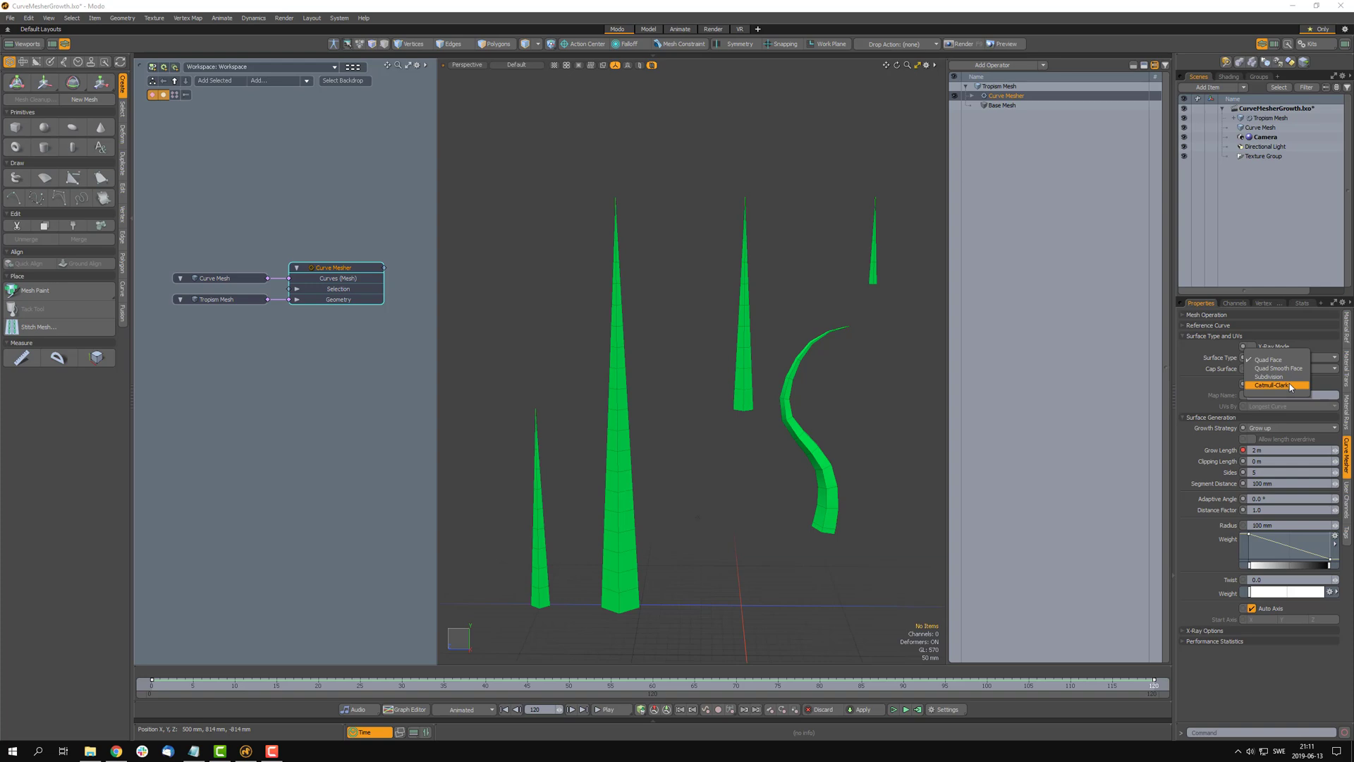
{"action": "left_click", "coordinate": [1292, 386]}
{"action": "left_click", "coordinate": [1277, 360]}
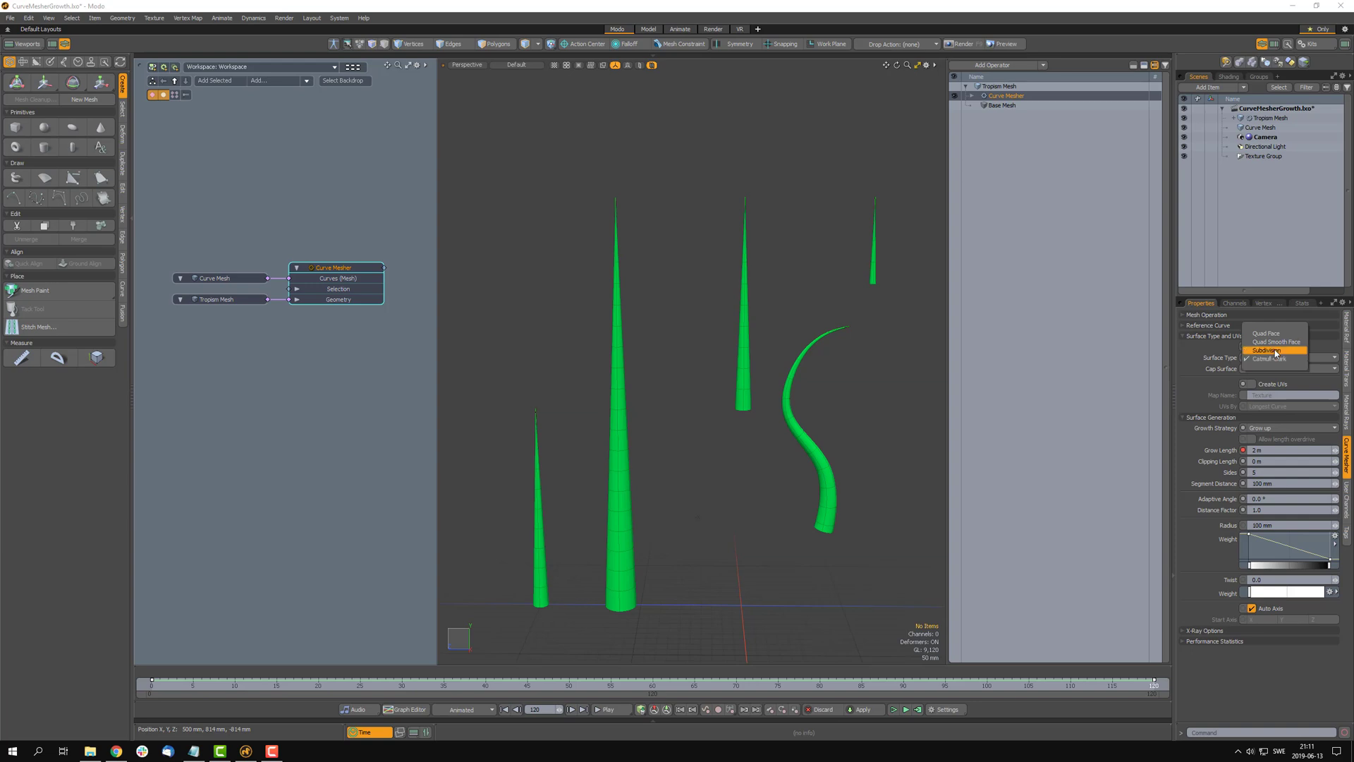
{"action": "left_click", "coordinate": [1276, 351]}
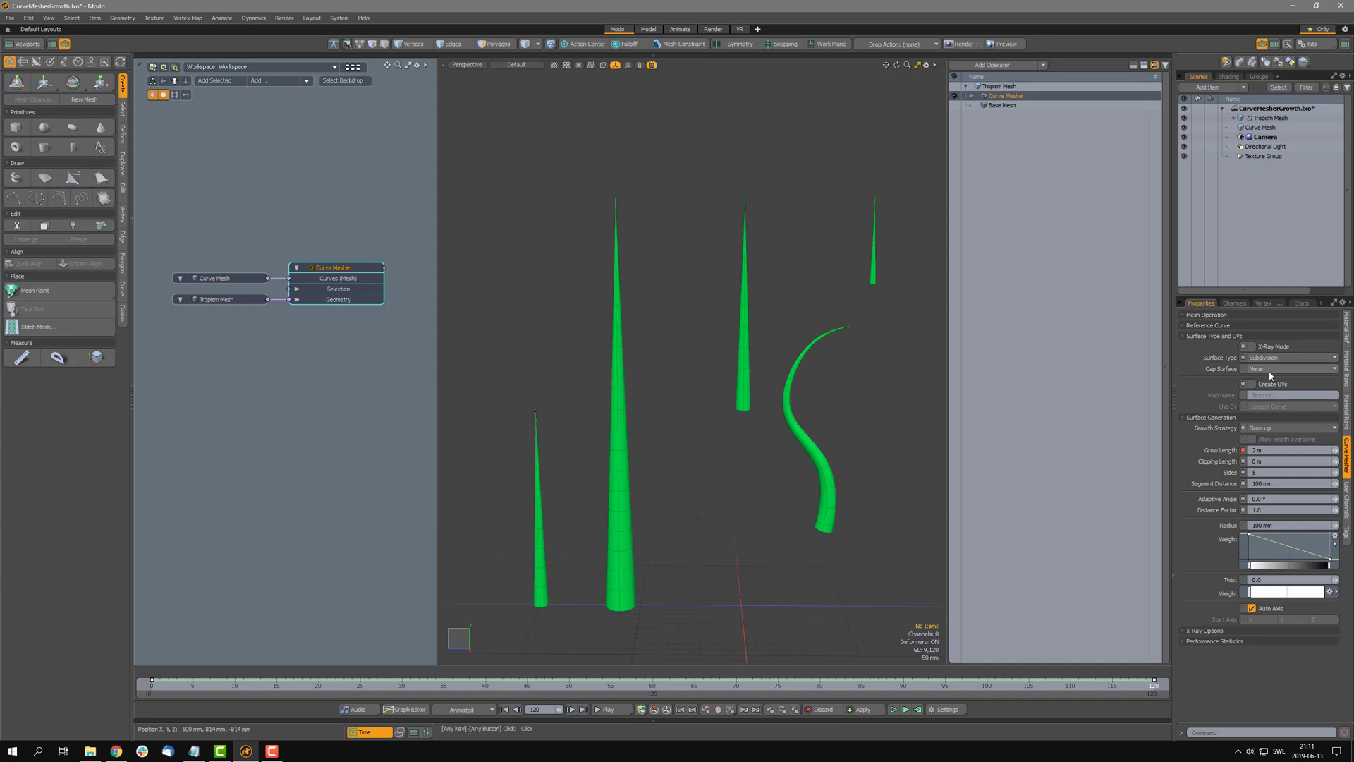
Step: Set Cap Surface to Root while viewing the meshes from below, and return it to None
{"action": "left_click", "coordinate": [1270, 373]}
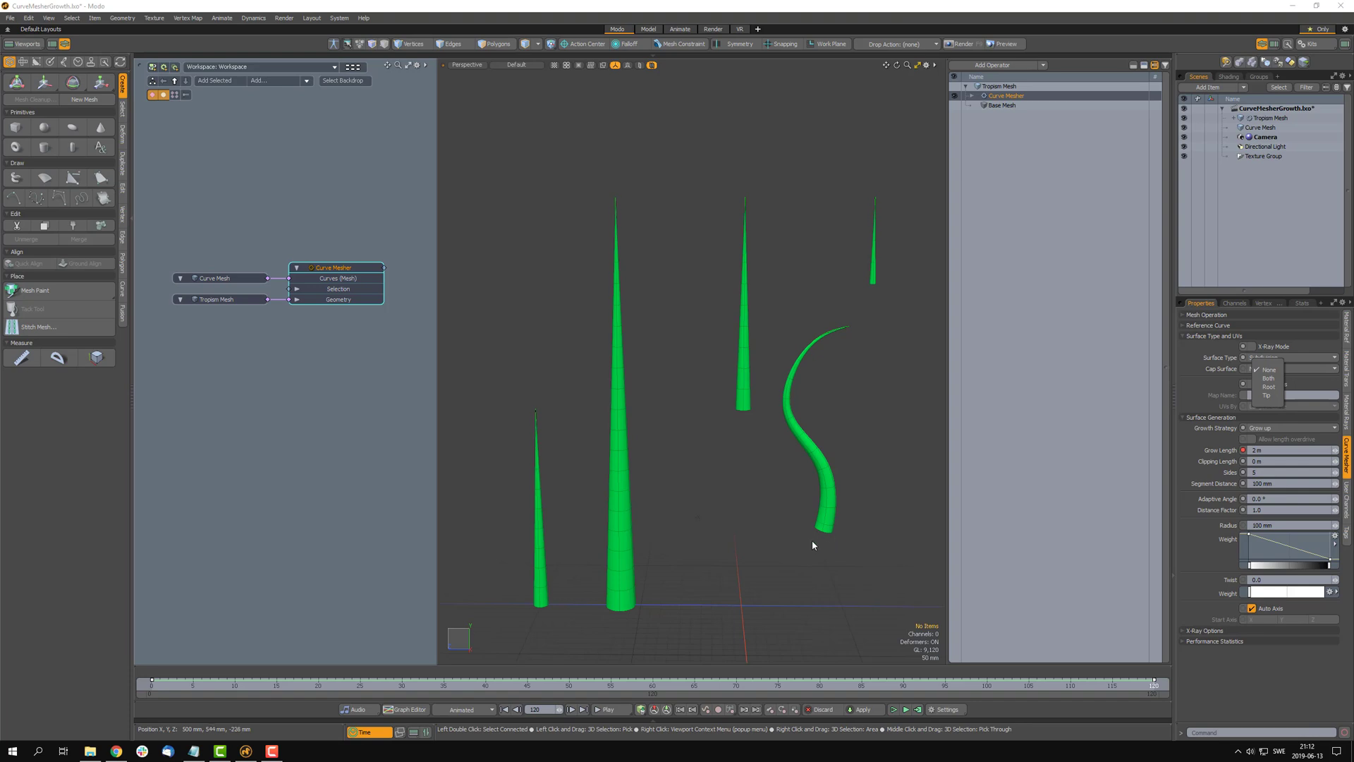
{"action": "key", "text": "alt"}
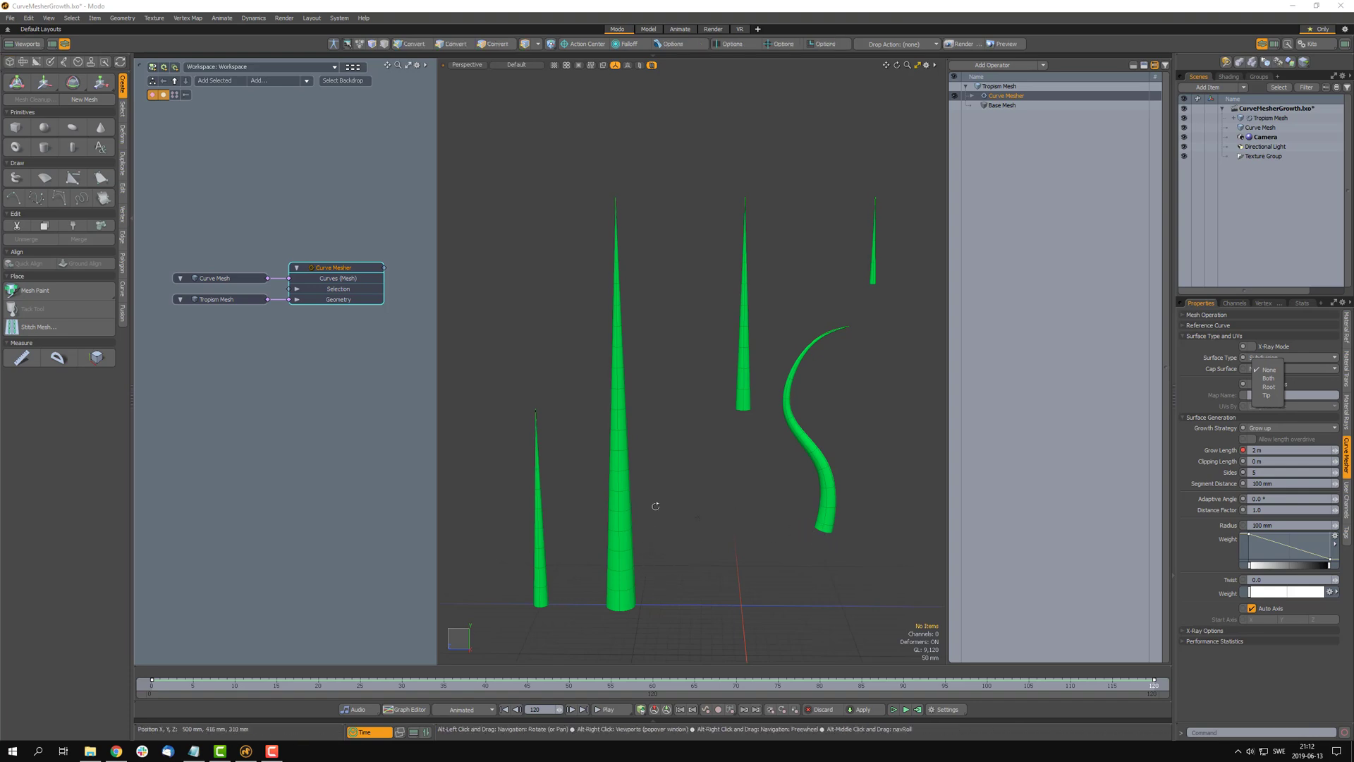
{"action": "left_click_drag", "start_coordinate": [656, 506], "coordinate": [682, 425], "text": "alt"}
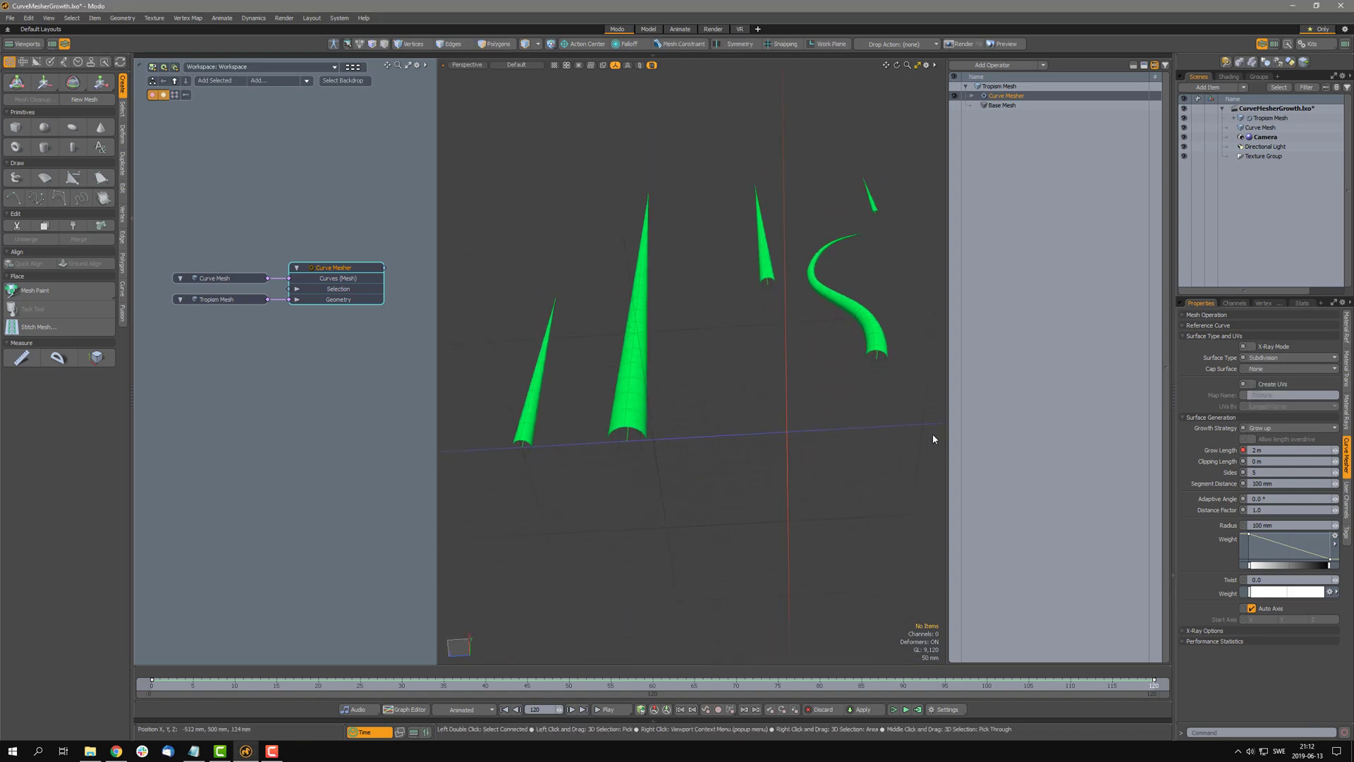
{"action": "left_click", "coordinate": [1269, 370]}
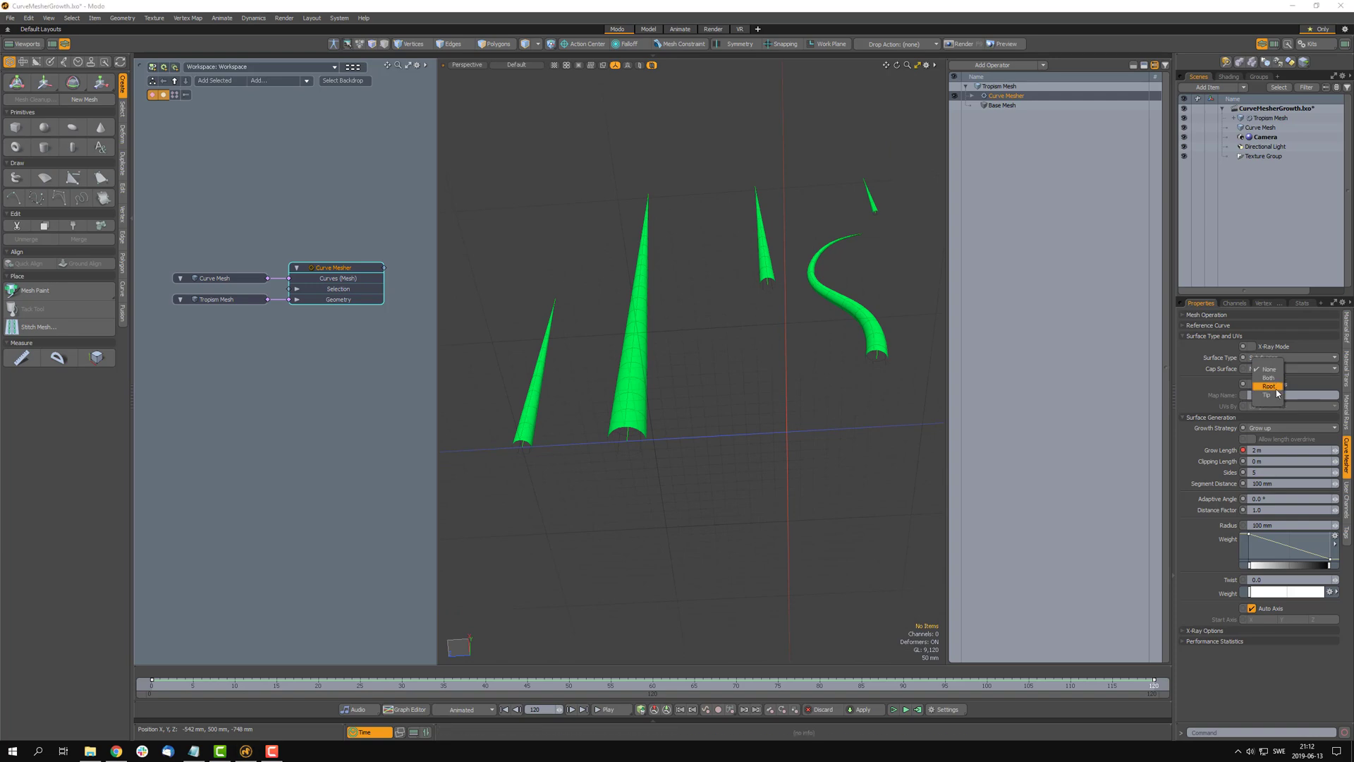
{"action": "left_click", "coordinate": [1269, 387]}
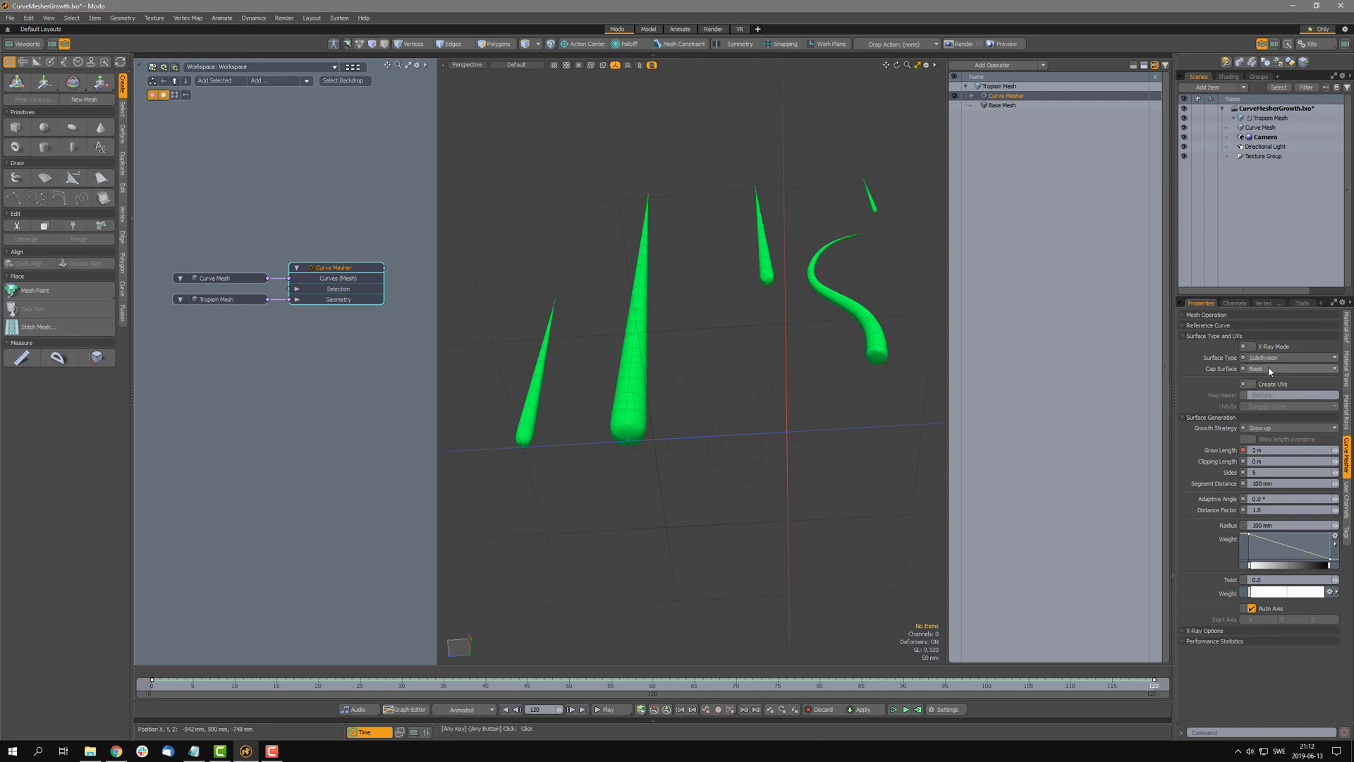
{"action": "left_click", "coordinate": [1269, 368]}
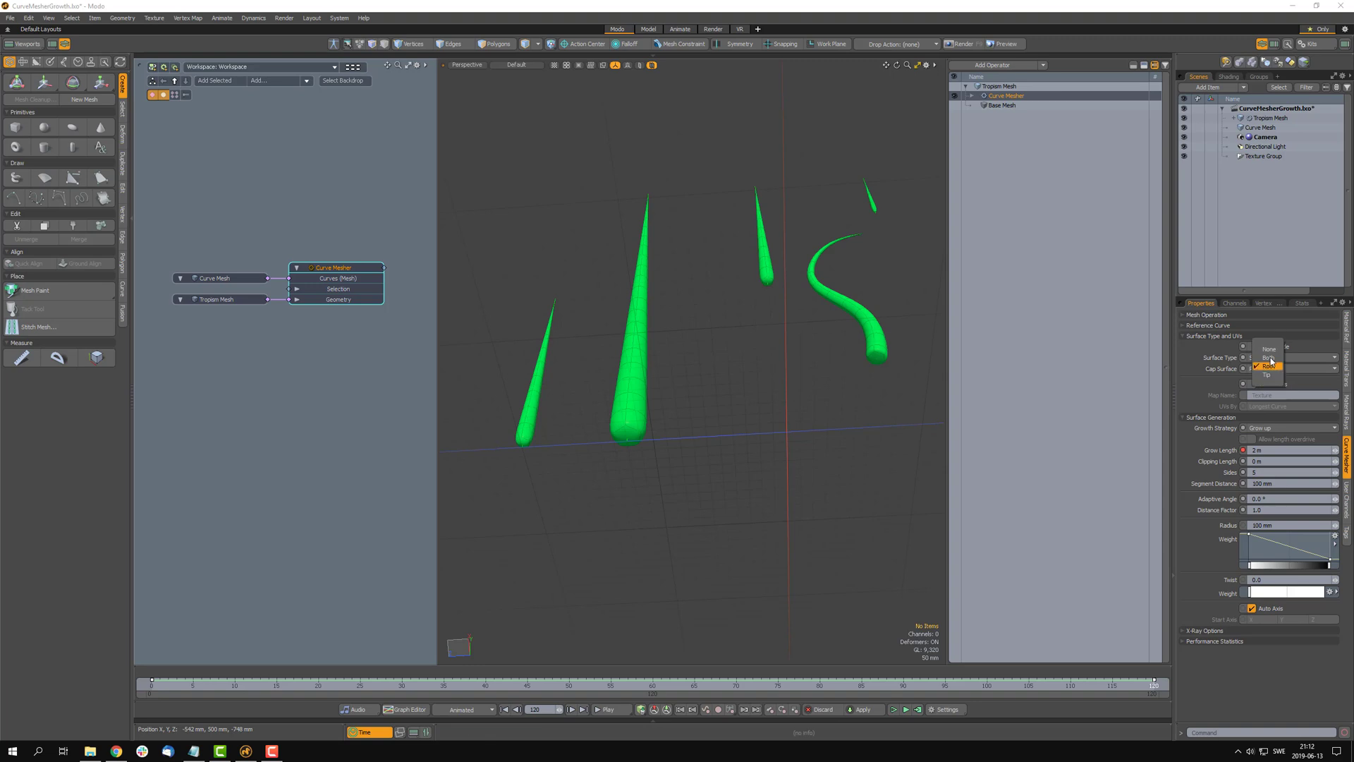
{"action": "left_click", "coordinate": [1269, 349]}
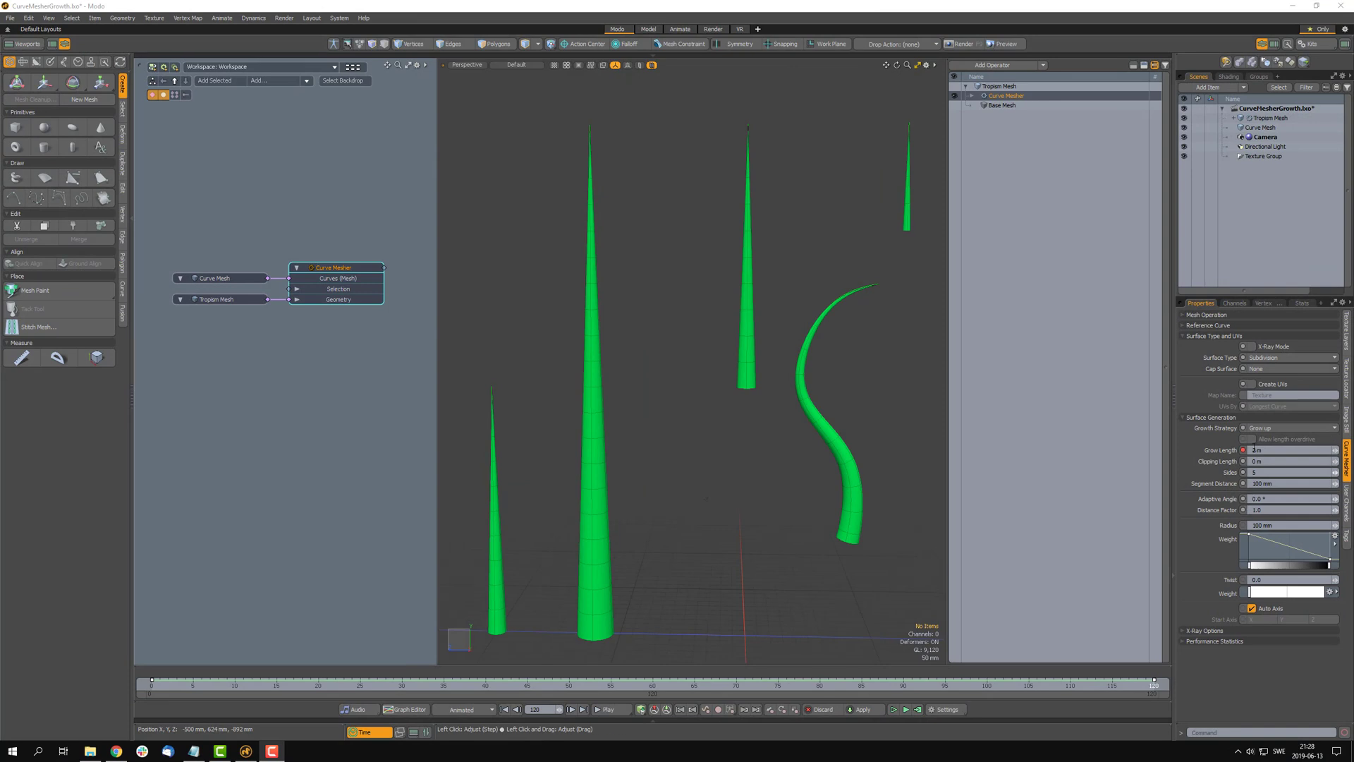
Step: Enable Create UVs on the Curve Mesher and assign the Texture UV map to the rainbowh2 image layer
{"action": "left_click", "coordinate": [1252, 385]}
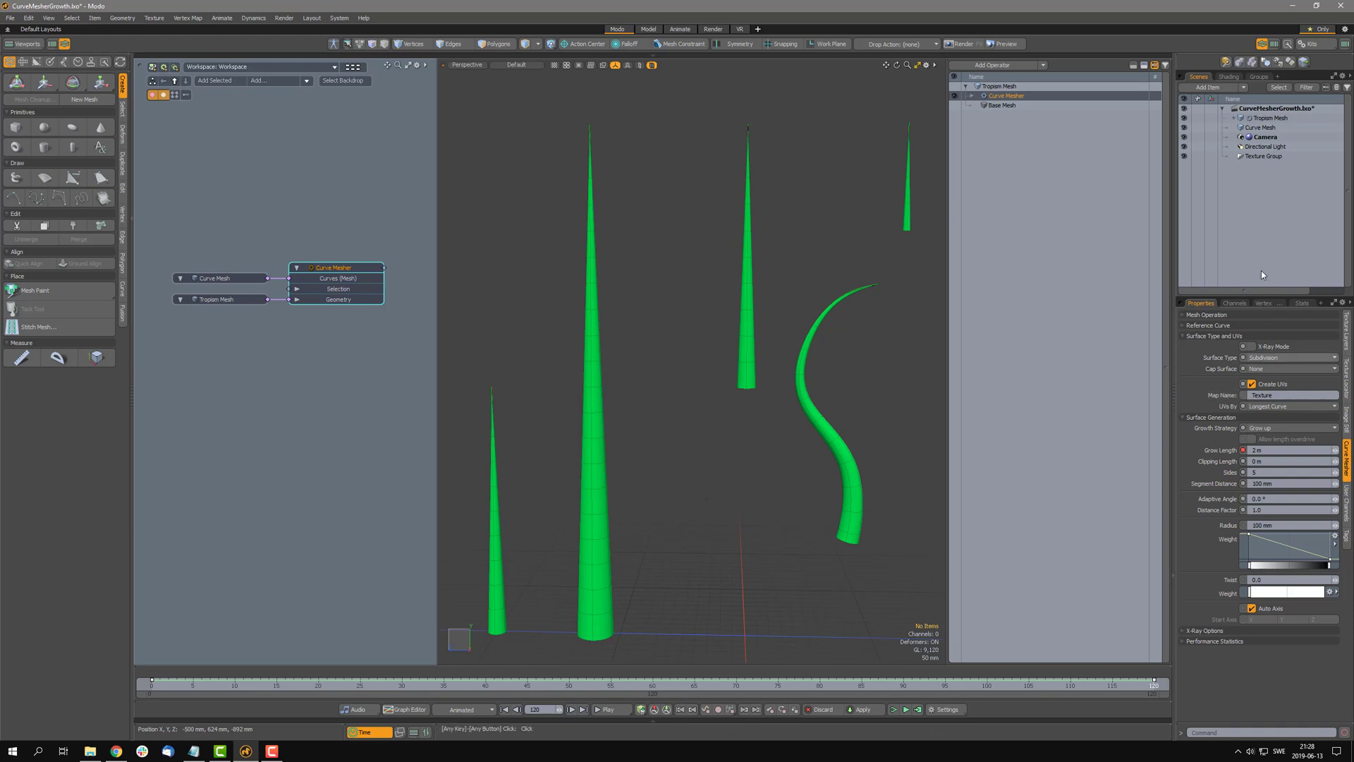
{"action": "left_click", "coordinate": [1229, 77]}
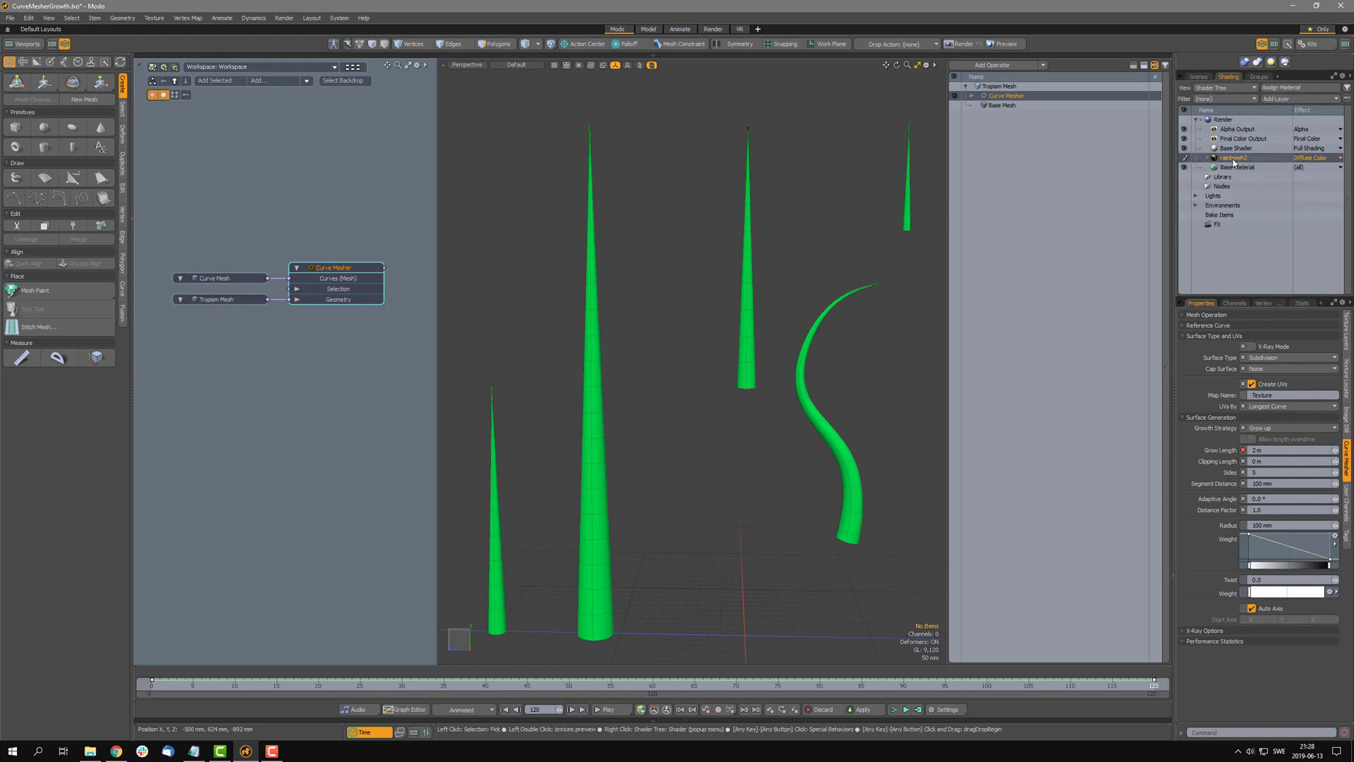
{"action": "left_click", "coordinate": [1341, 342]}
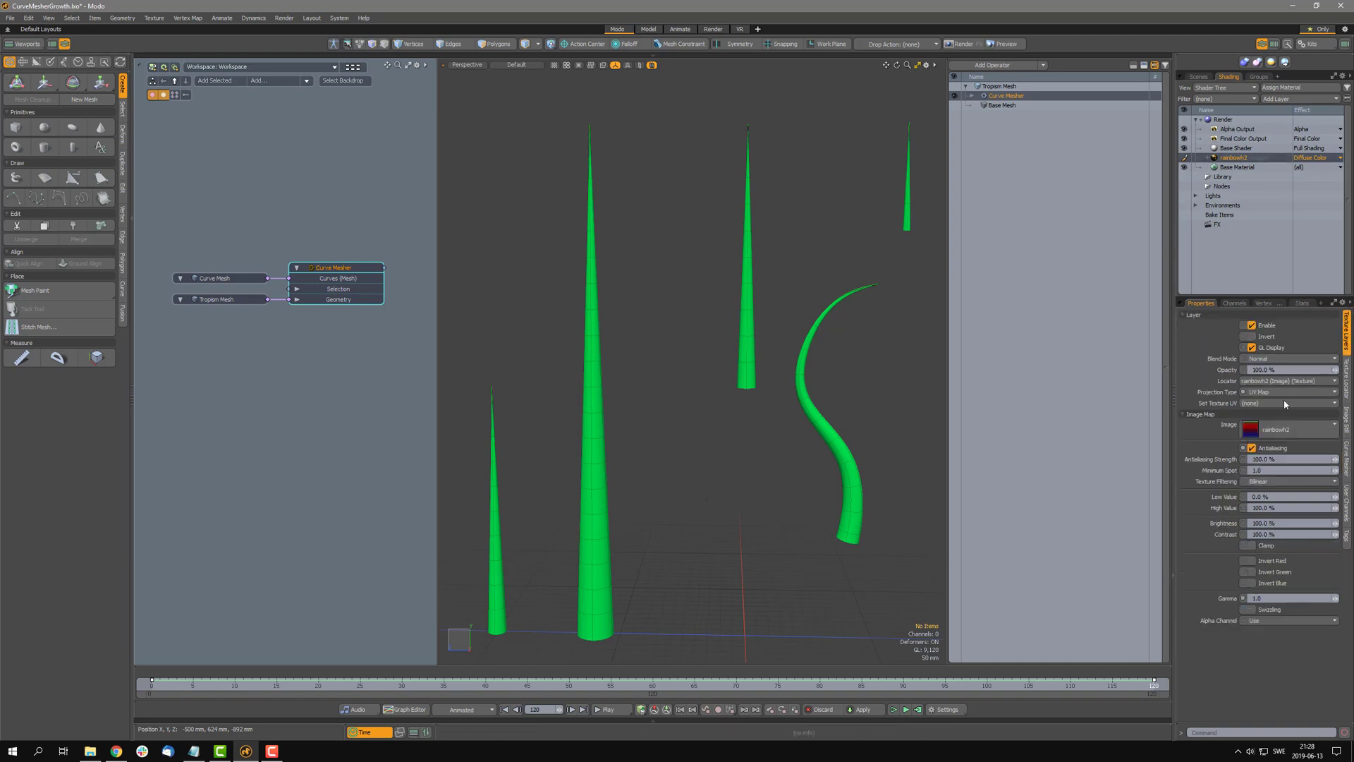
{"action": "left_click", "coordinate": [1264, 401]}
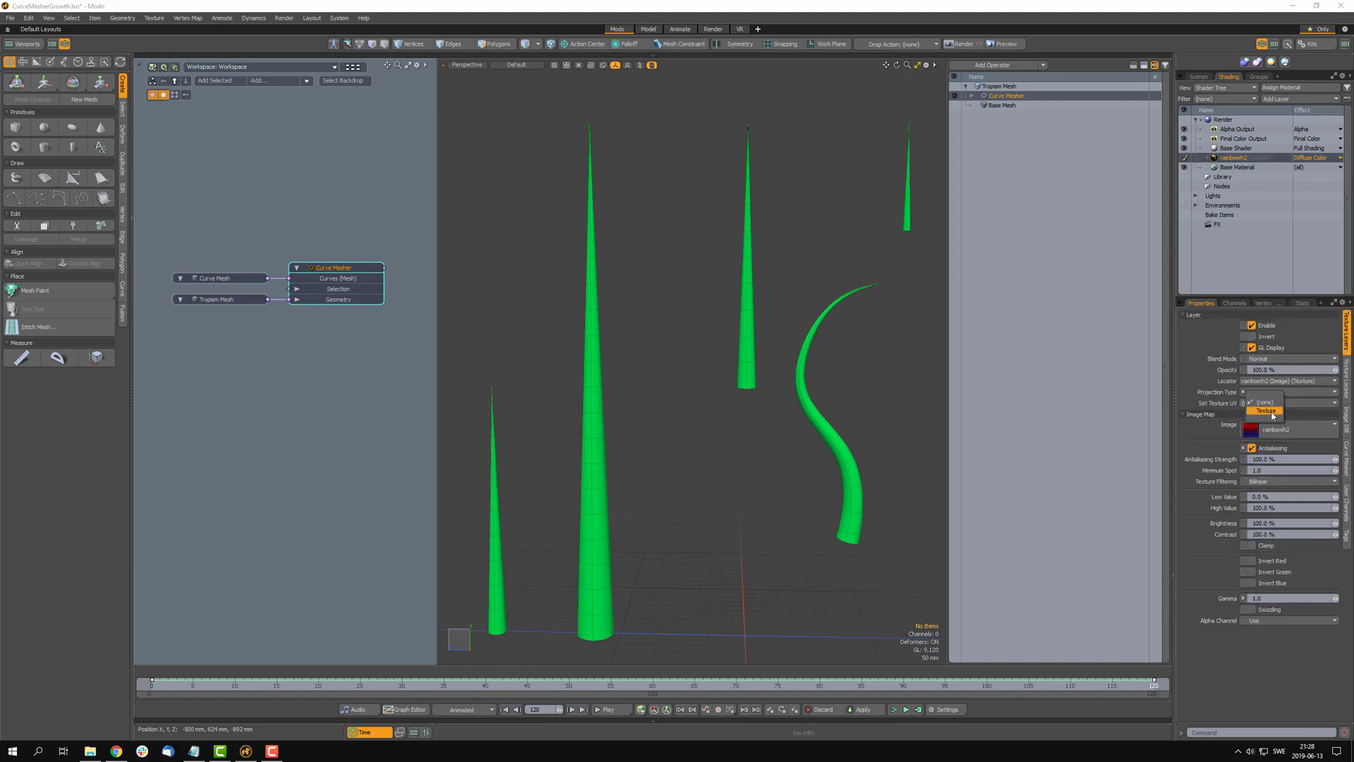
{"action": "left_click", "coordinate": [1266, 410]}
Step: Inspect the textured Tropism Mesh and return to the Curve Mesher's properties to review its UVs By setting
{"action": "left_click", "coordinate": [1198, 76]}
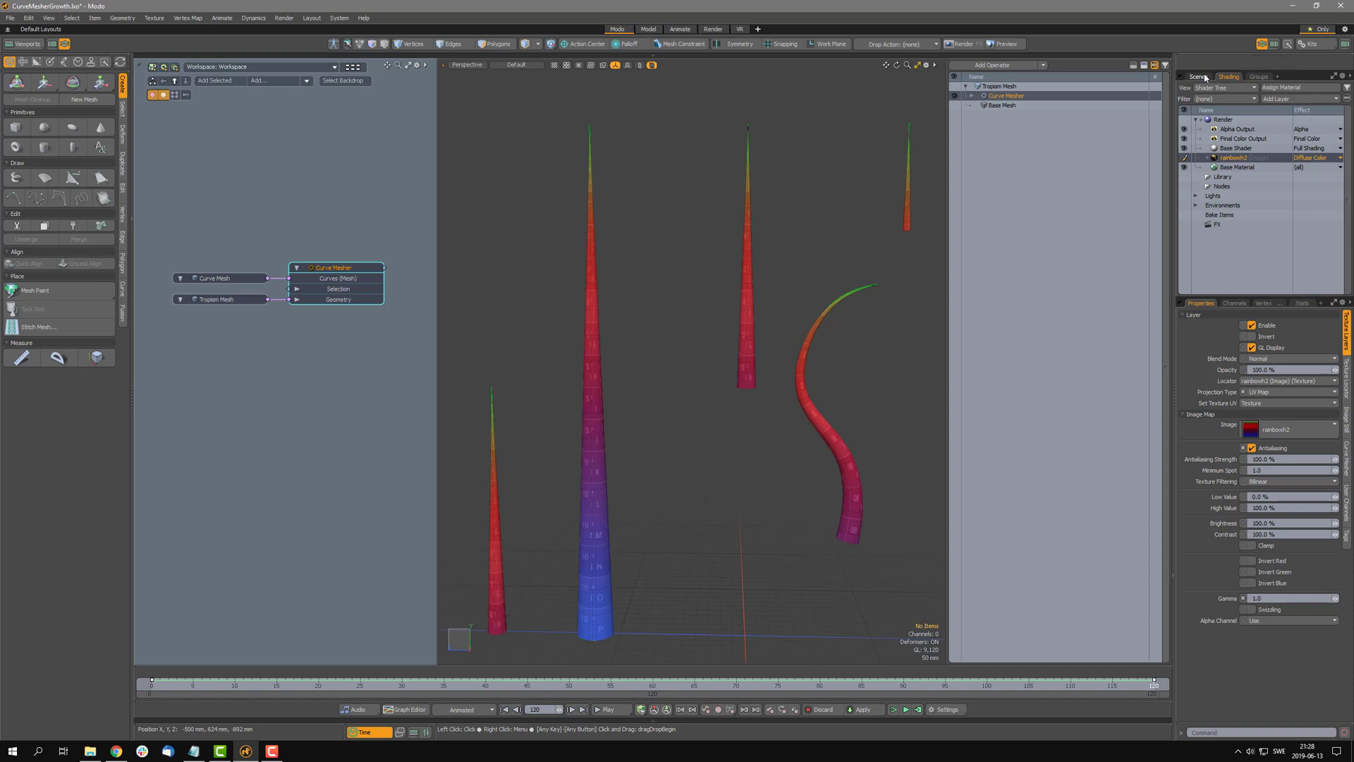
{"action": "left_click", "coordinate": [1270, 118]}
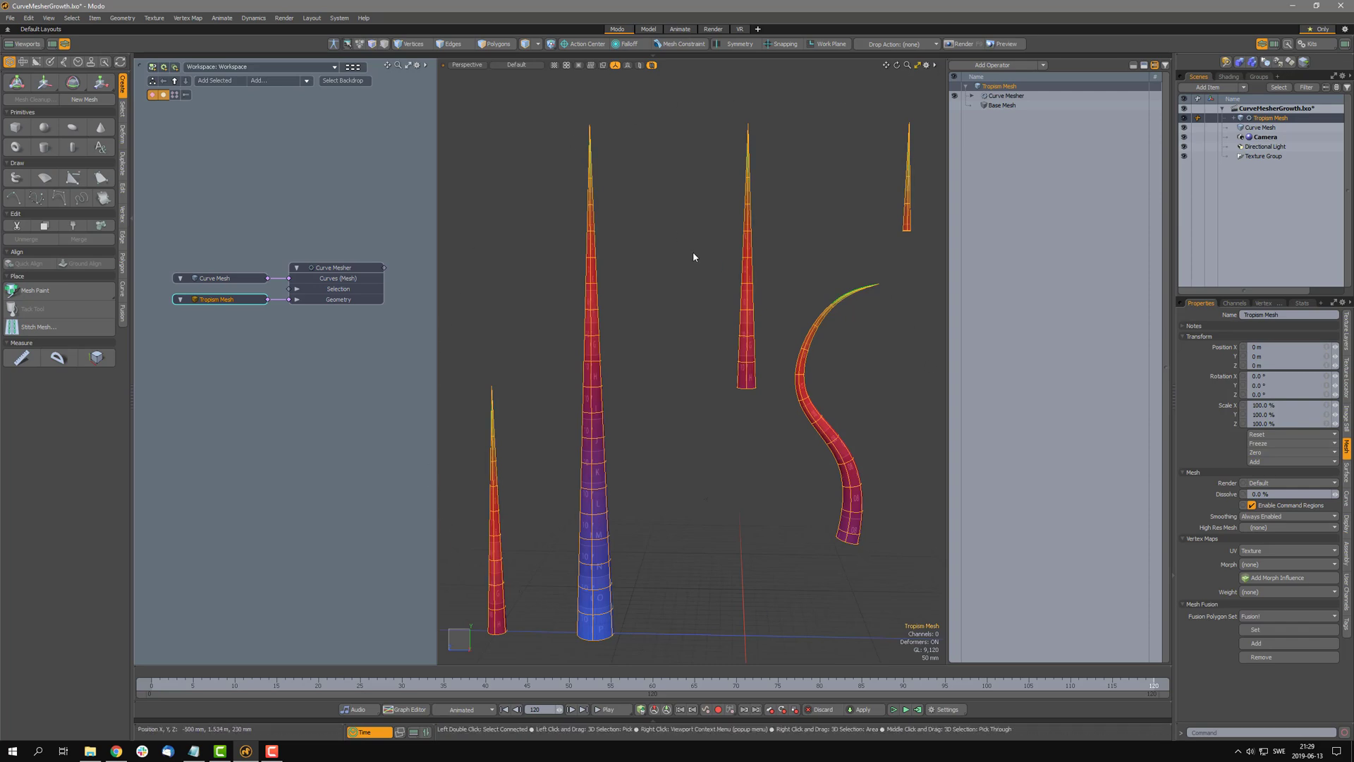
{"action": "left_click", "coordinate": [1005, 96]}
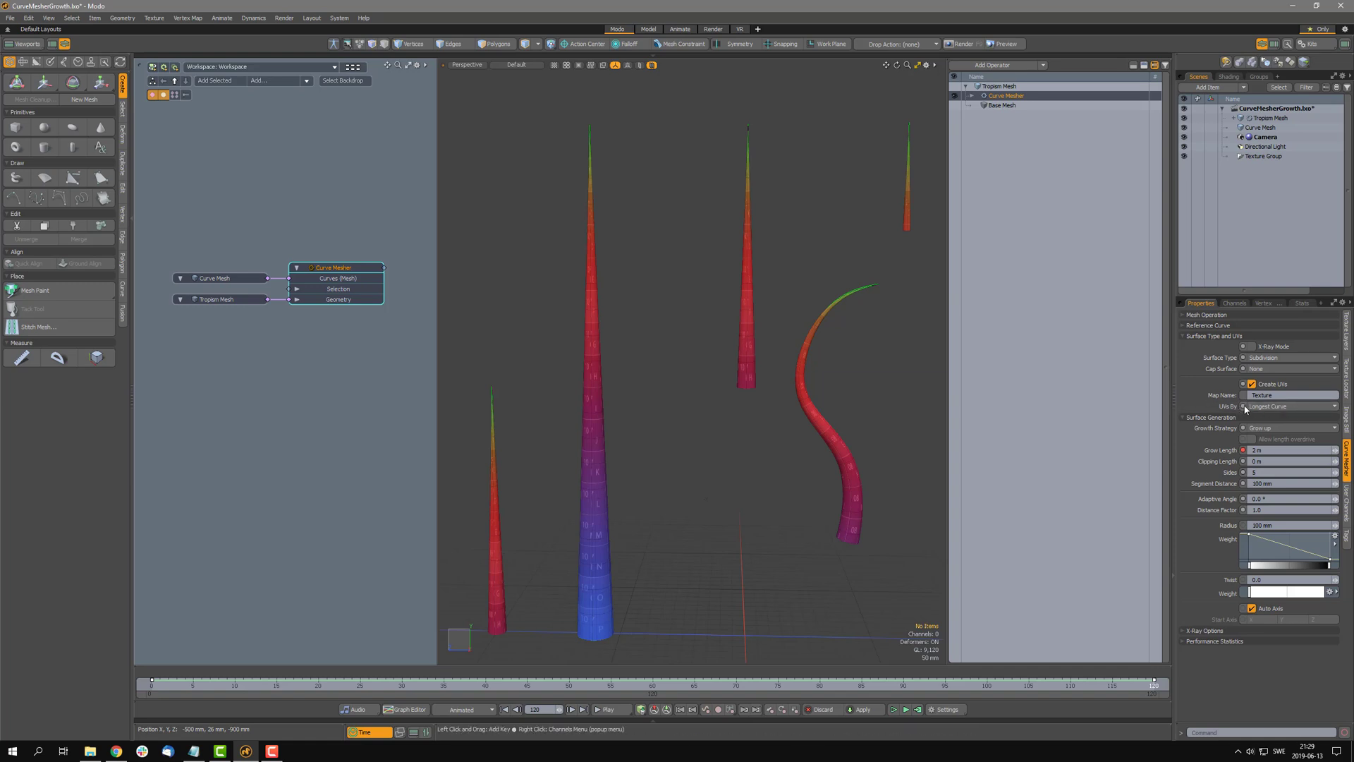
{"action": "mouse_move", "coordinate": [1246, 409]}
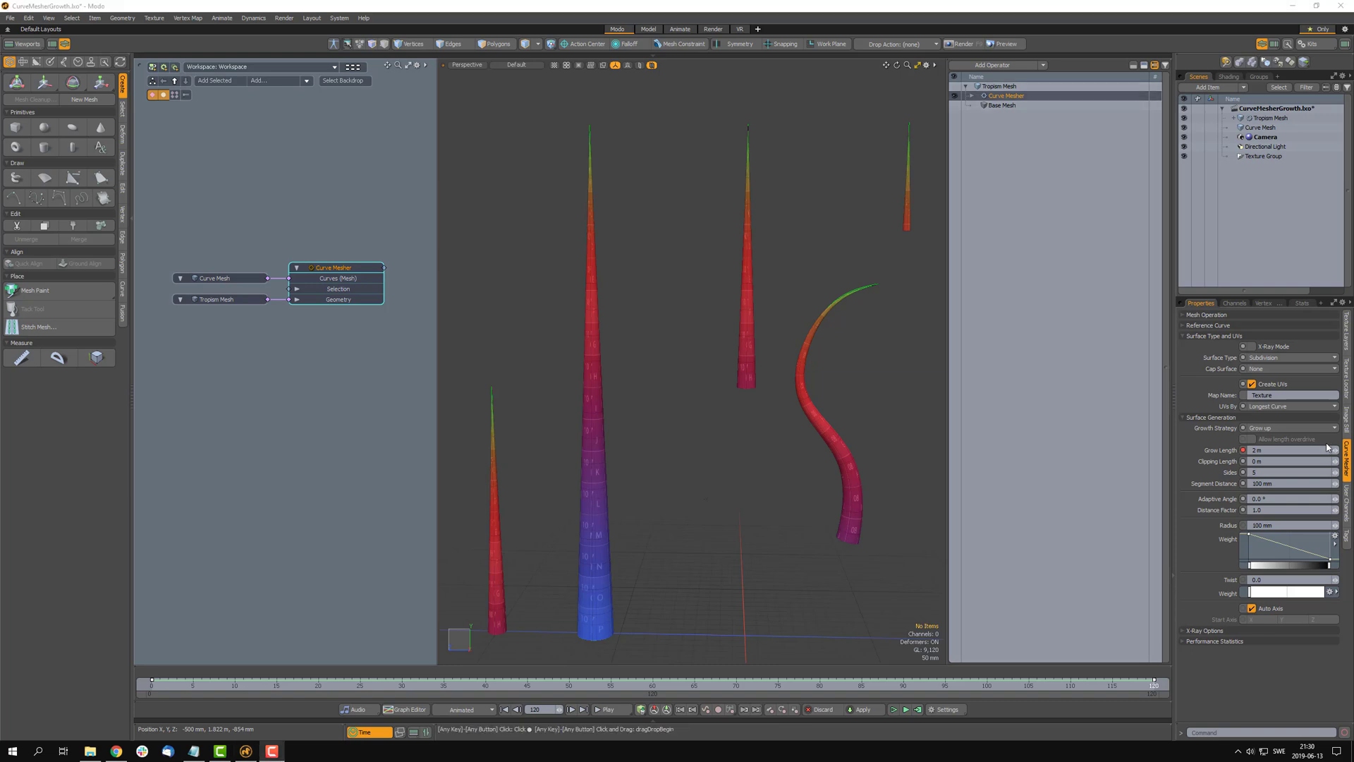
Step: Switch the Curve Mesher's UVs By setting to Individually, then to Grow Length, and scrub the last frames of the timeline
{"action": "left_click", "coordinate": [1282, 408]}
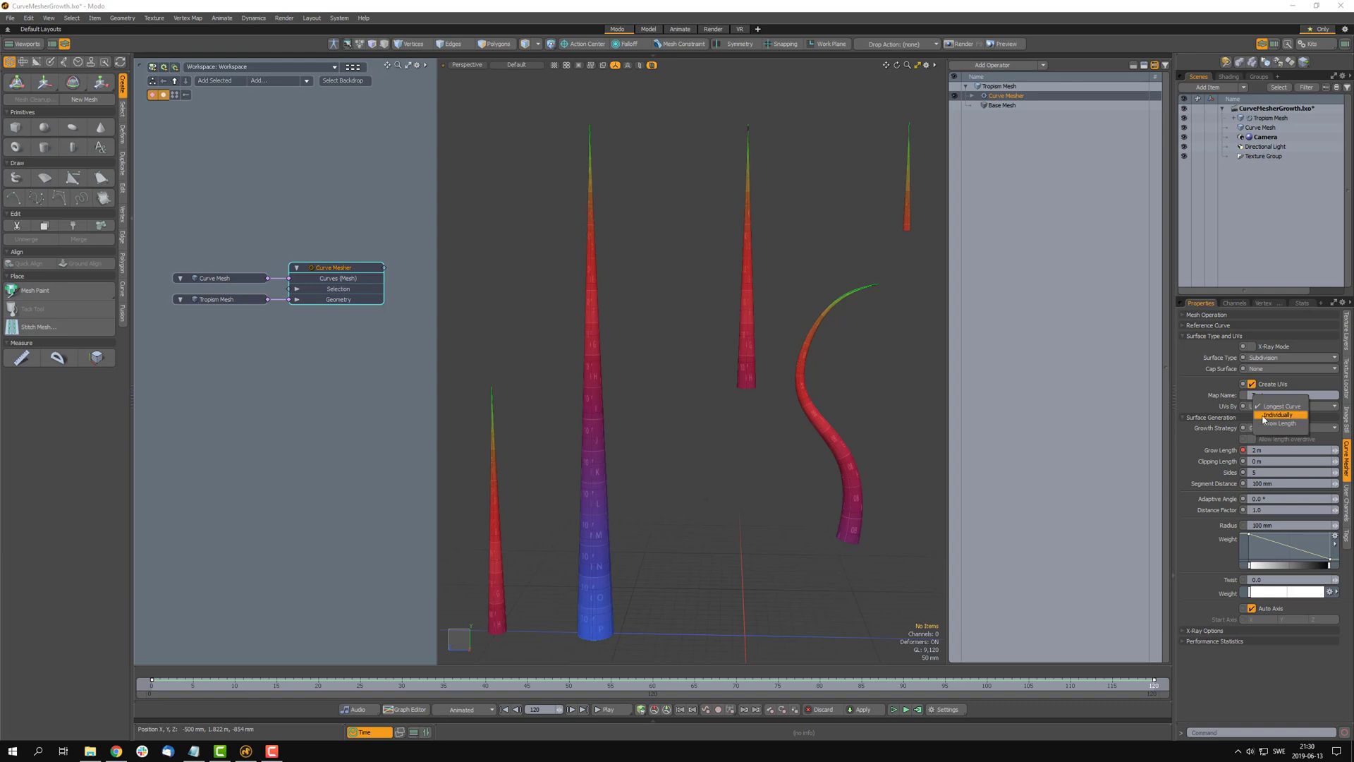
{"action": "left_click", "coordinate": [1269, 416]}
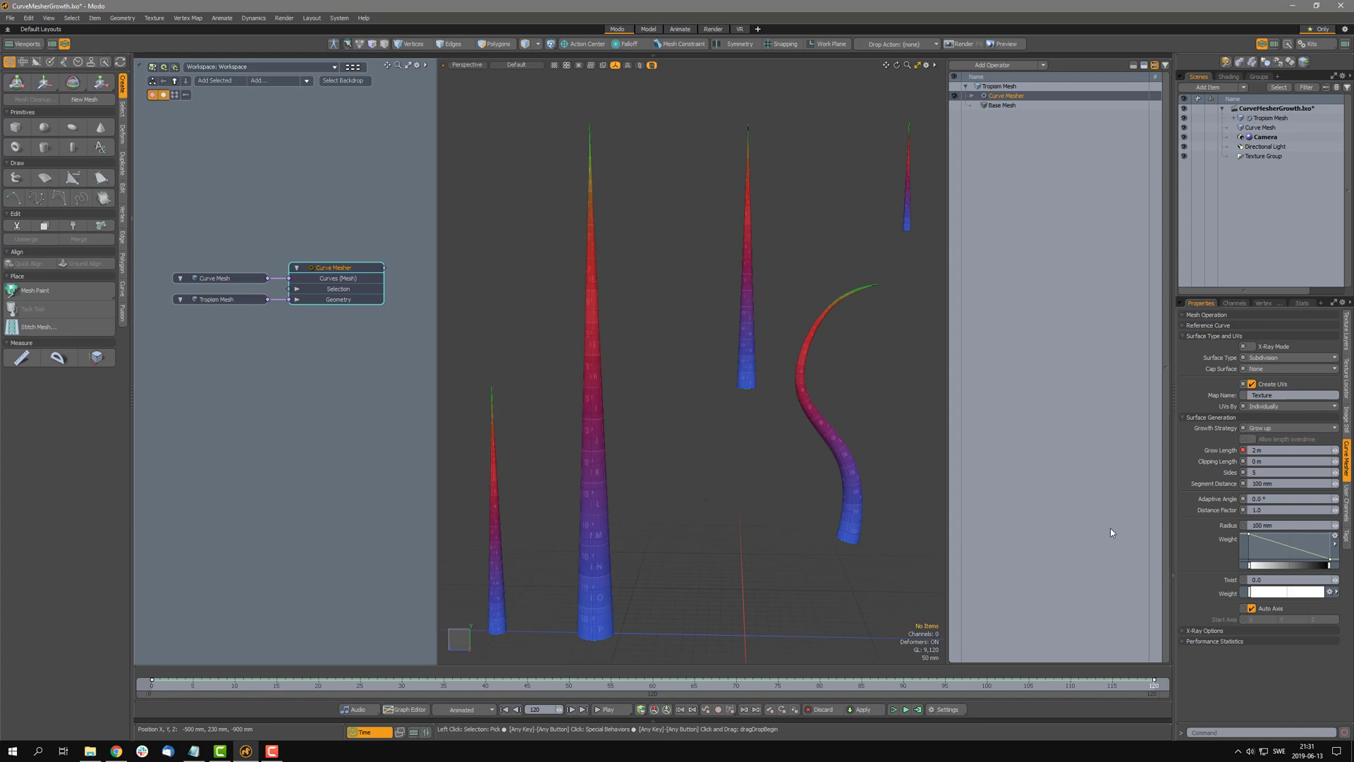
{"action": "left_click", "coordinate": [1275, 406]}
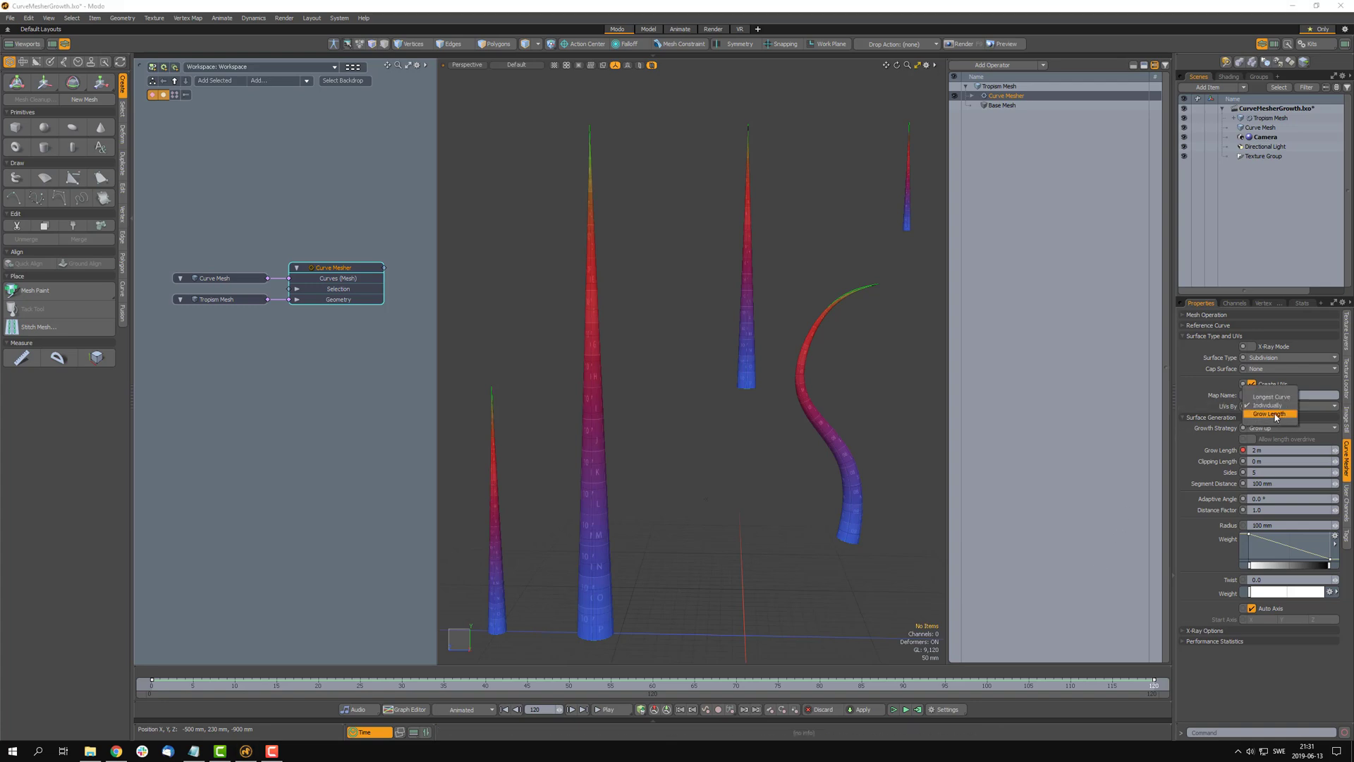
{"action": "left_click", "coordinate": [1275, 414]}
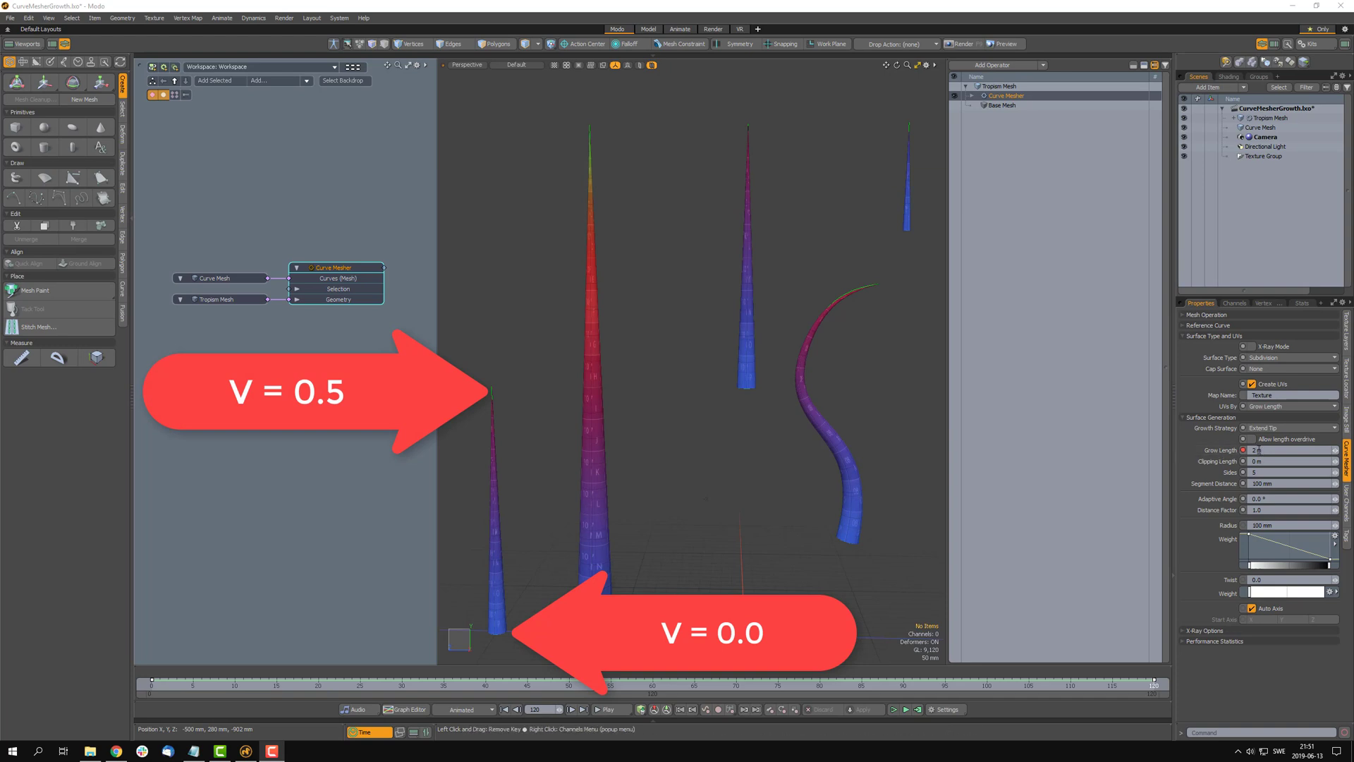
{"action": "mouse_move", "coordinate": [1138, 688]}
{"action": "left_mouse_down"}
{"action": "mouse_move", "coordinate": [184, 687]}
{"action": "mouse_move", "coordinate": [1157, 684]}
{"action": "left_mouse_up"}
{"action": "key", "text": "F10"}
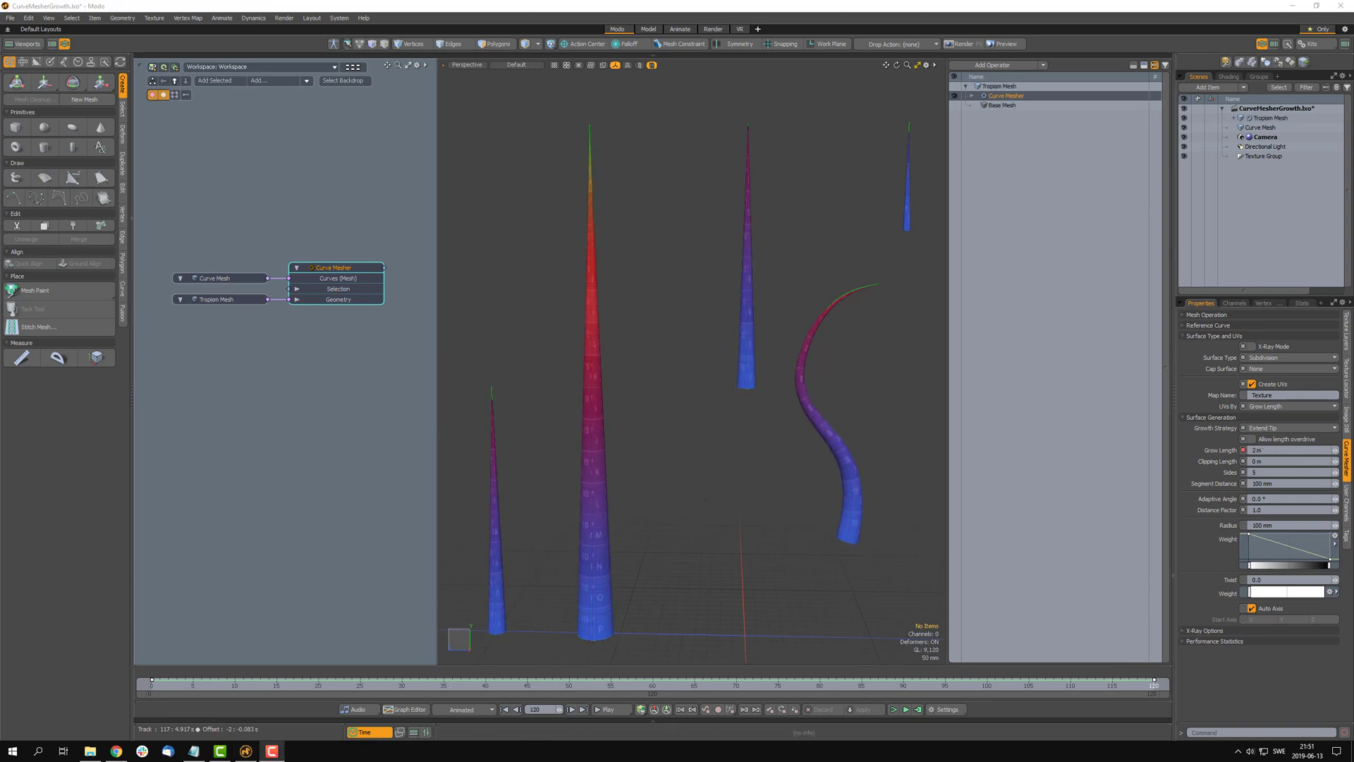
Step: Try Individually as the Curve Mesher's UVs By setting again, then settle on Longest Curve and scrub near the final frame
{"action": "left_click", "coordinate": [1271, 405]}
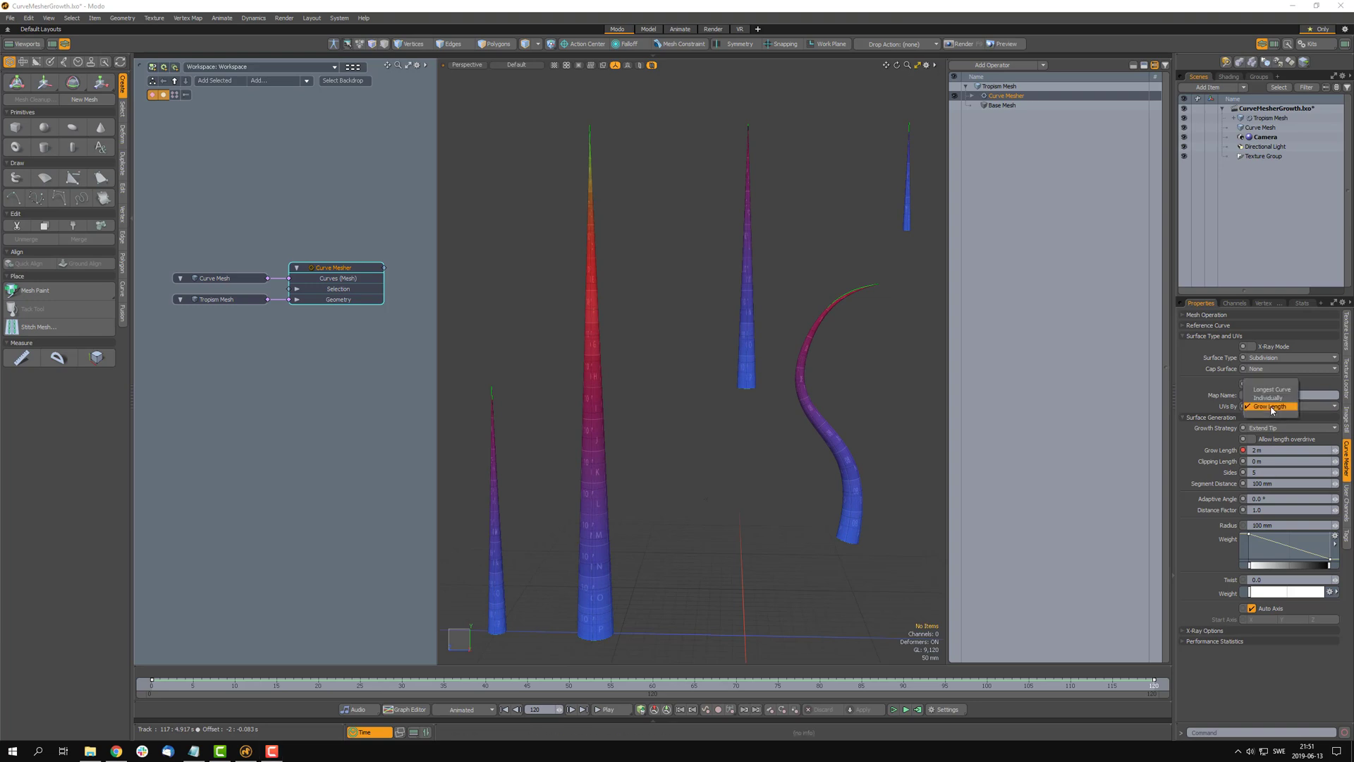
{"action": "left_click", "coordinate": [1271, 399]}
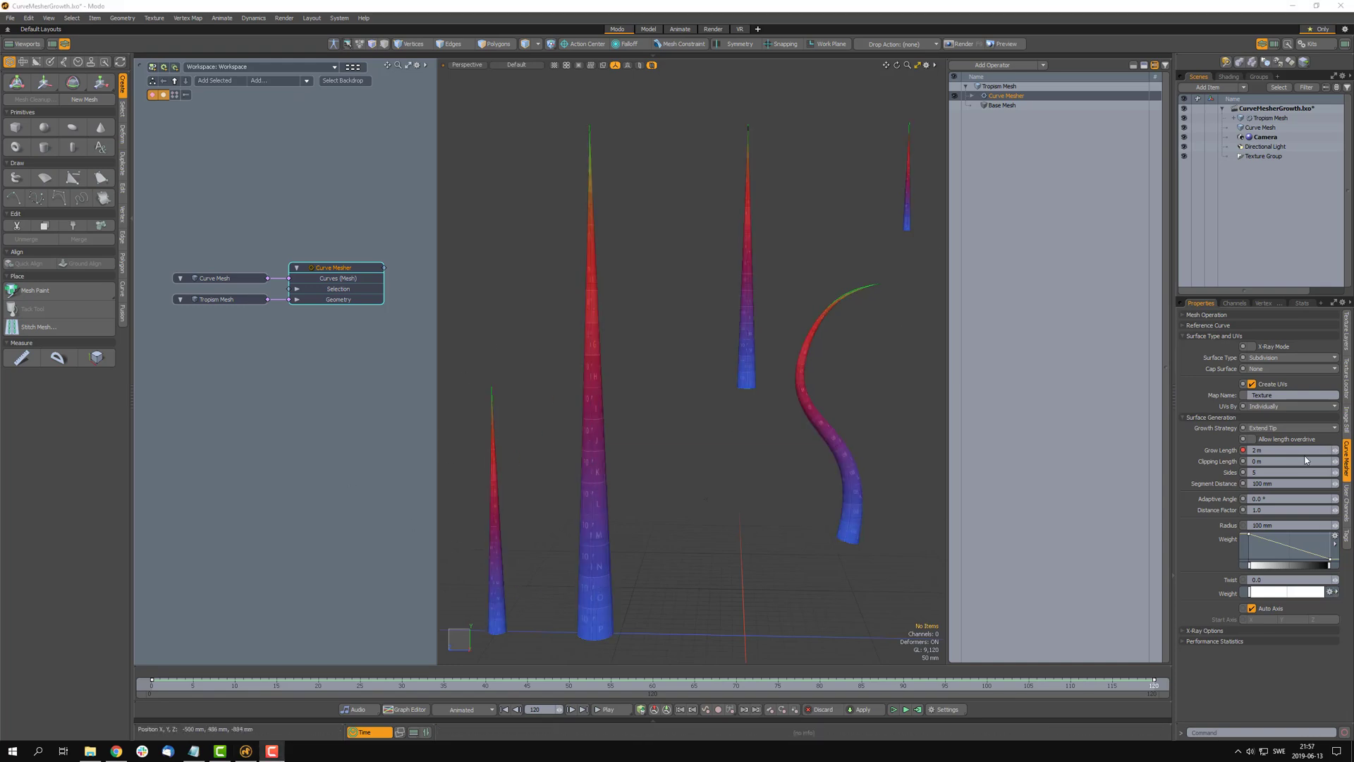
{"action": "left_click", "coordinate": [1282, 407]}
{"action": "left_click", "coordinate": [1283, 416]}
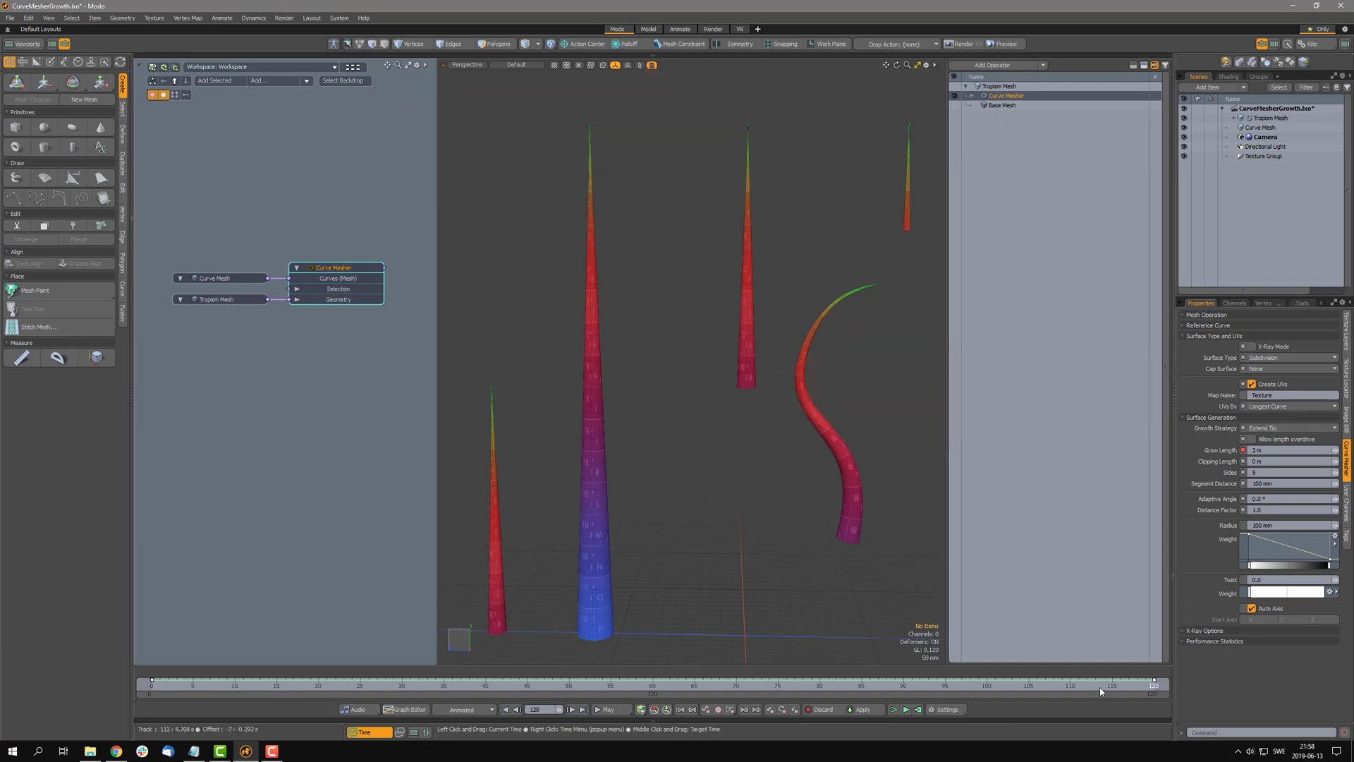
{"action": "mouse_move", "coordinate": [1154, 680]}
{"action": "left_mouse_down"}
{"action": "mouse_move", "coordinate": [338, 682]}
{"action": "mouse_move", "coordinate": [1154, 682]}
{"action": "left_mouse_up"}
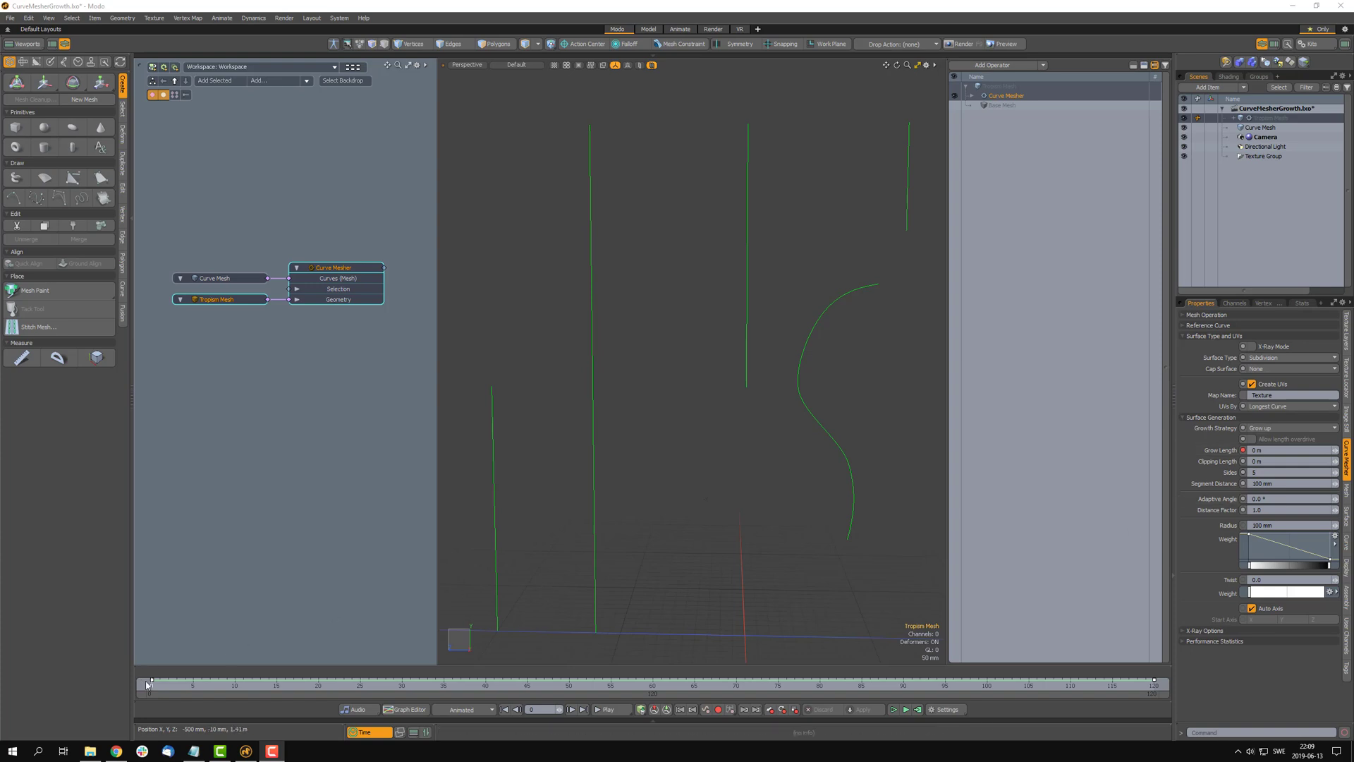
Step: Compare growth by scrubbing the timeline under the Grow up and Extend Tip growth strategies, and settle on Full Length
{"action": "left_click_drag", "start_coordinate": [159, 685], "coordinate": [660, 684]}
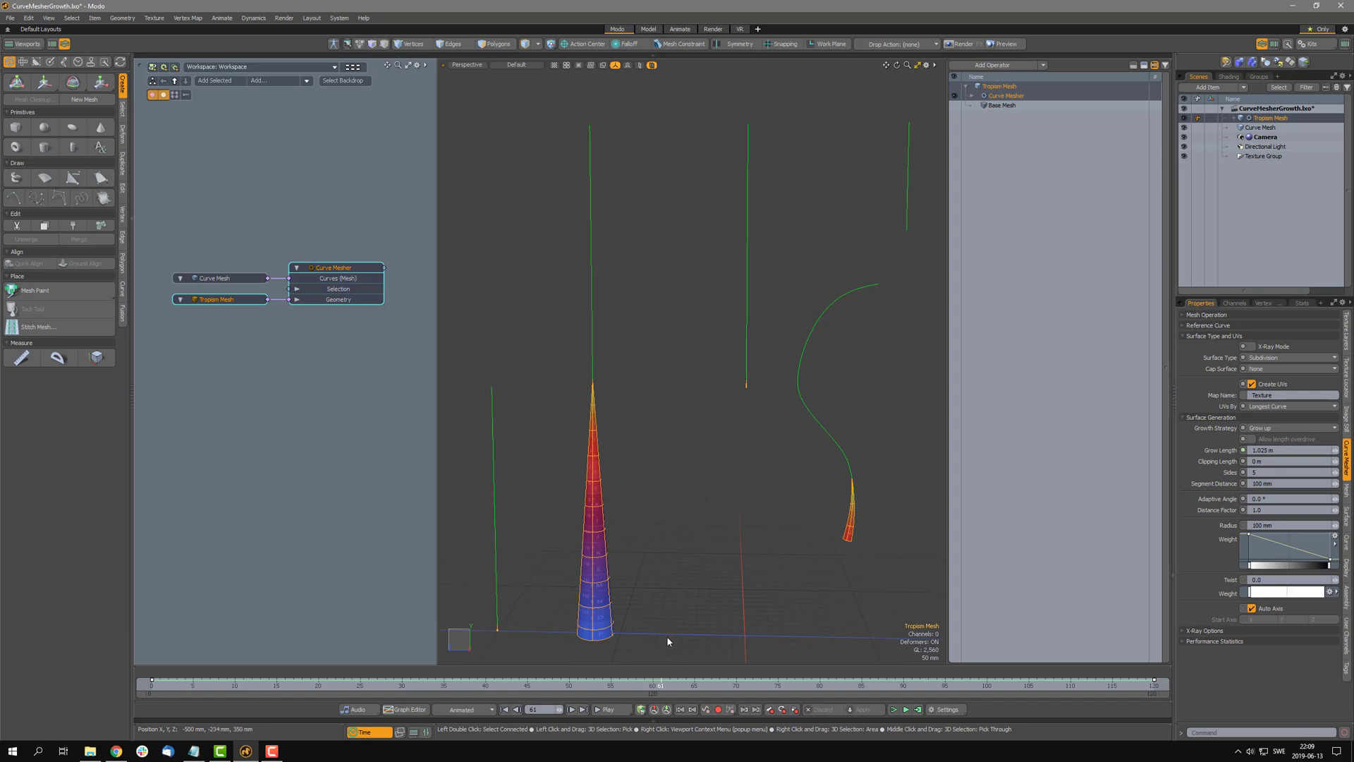
{"action": "left_click_drag", "start_coordinate": [661, 685], "coordinate": [324, 685]}
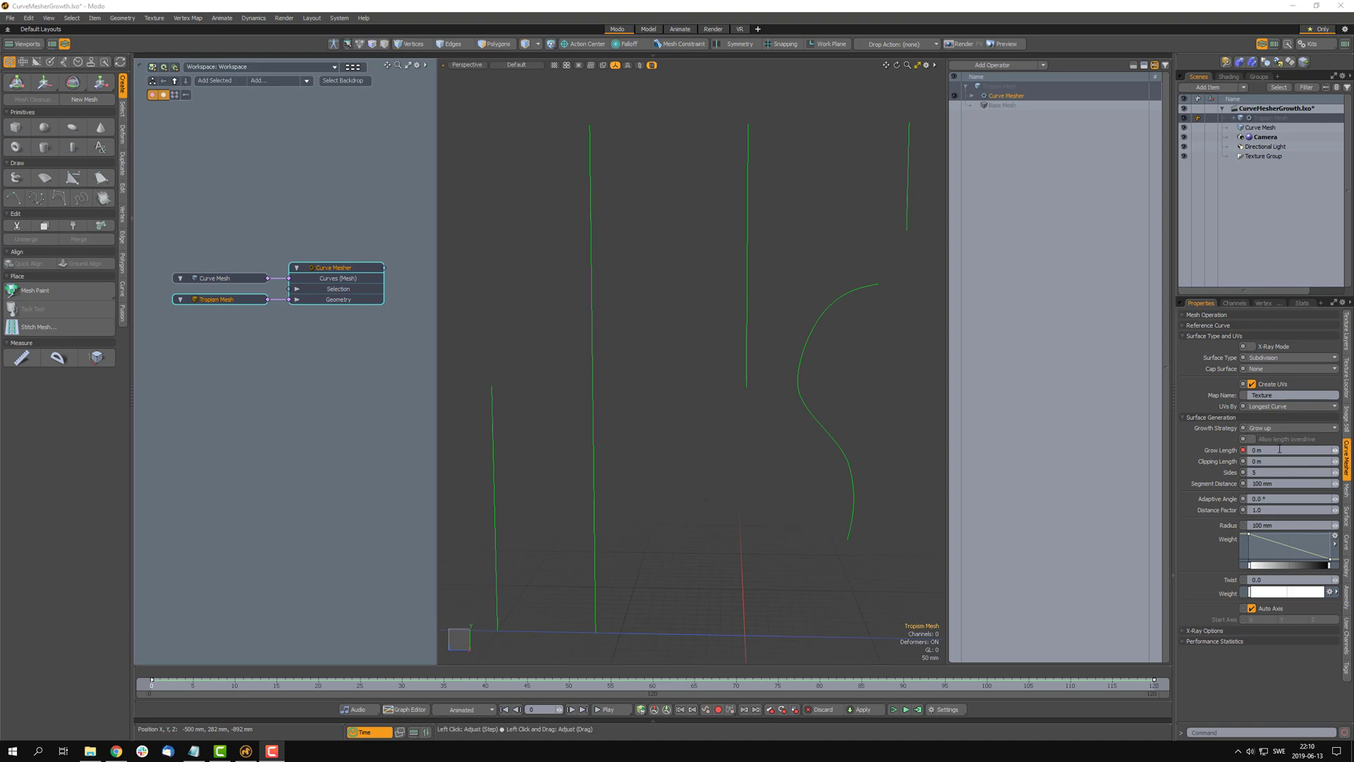
{"action": "left_click", "coordinate": [1267, 429]}
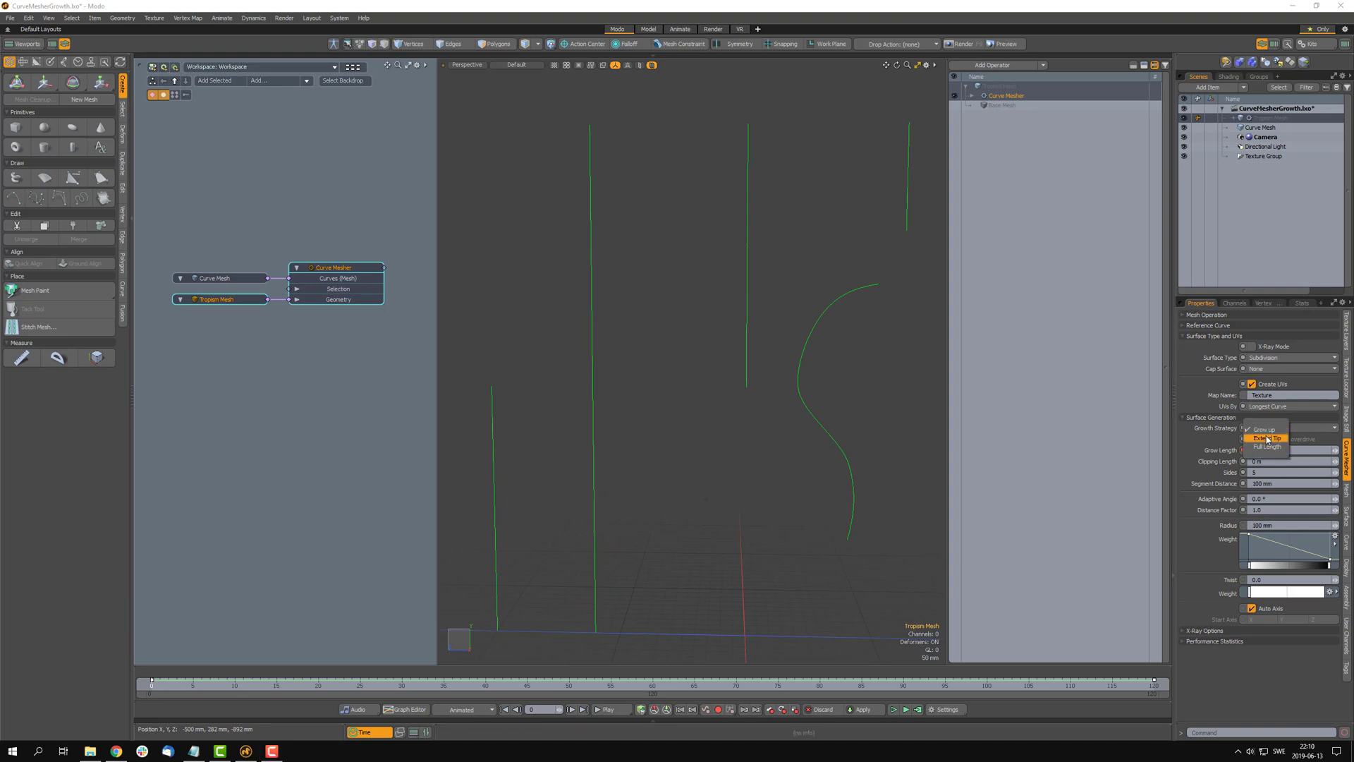
{"action": "left_click", "coordinate": [1266, 438]}
{"action": "left_click_drag", "start_coordinate": [166, 692], "coordinate": [719, 692]}
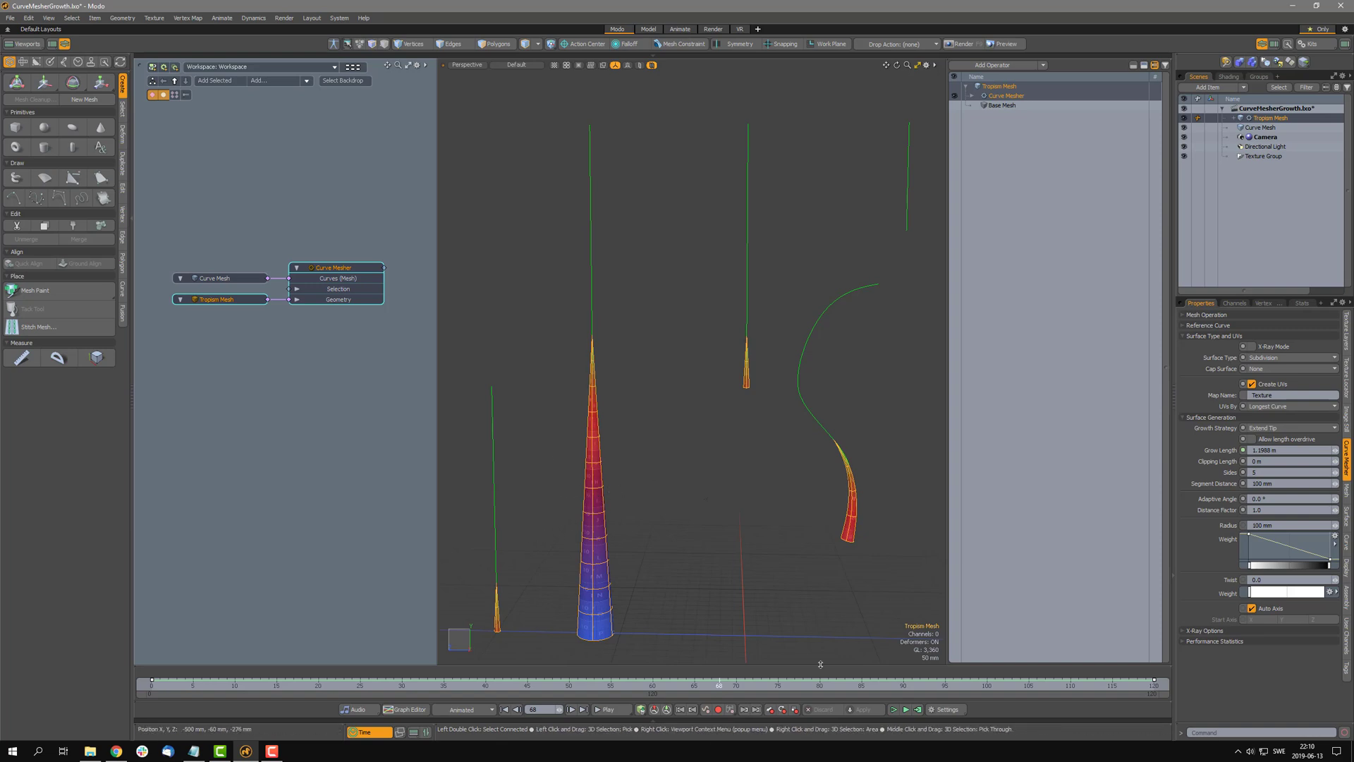
{"action": "left_click_drag", "start_coordinate": [722, 684], "coordinate": [736, 684]}
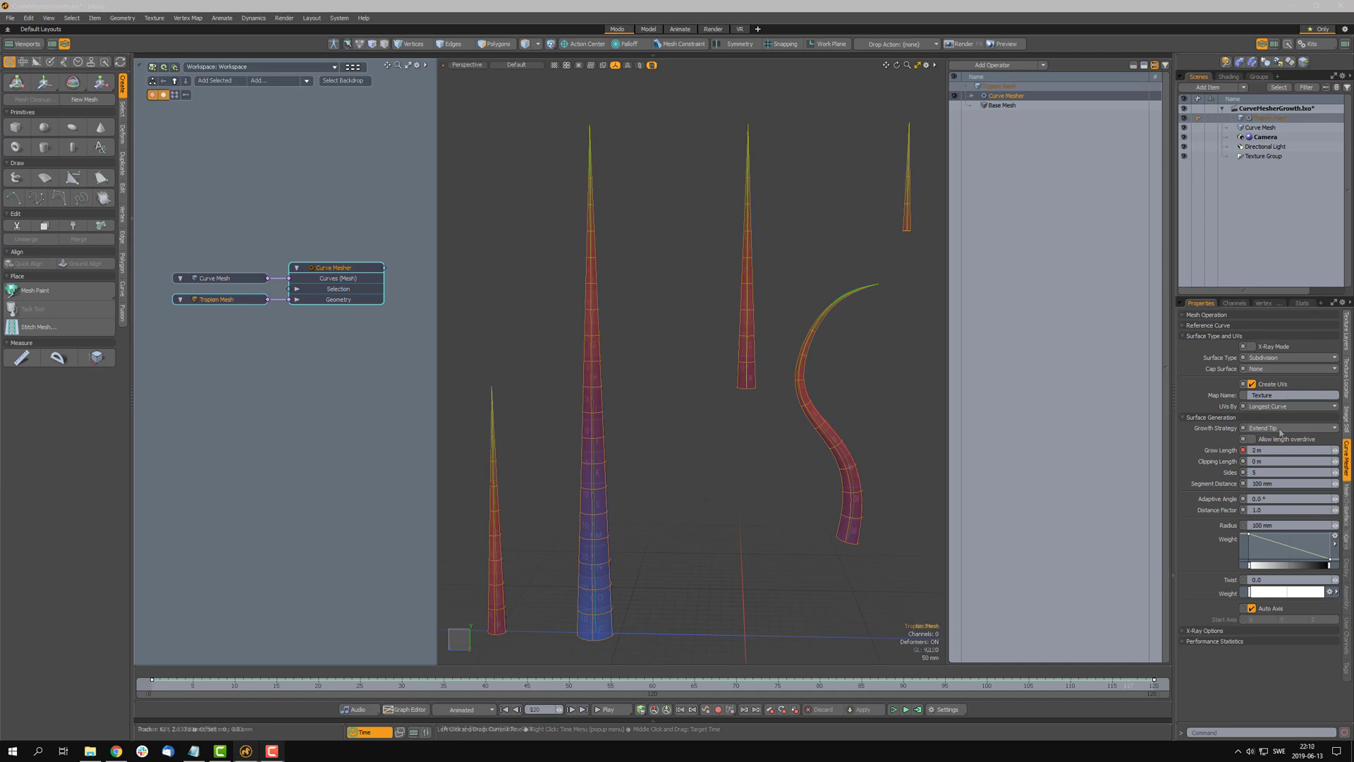
{"action": "left_click", "coordinate": [1281, 428]}
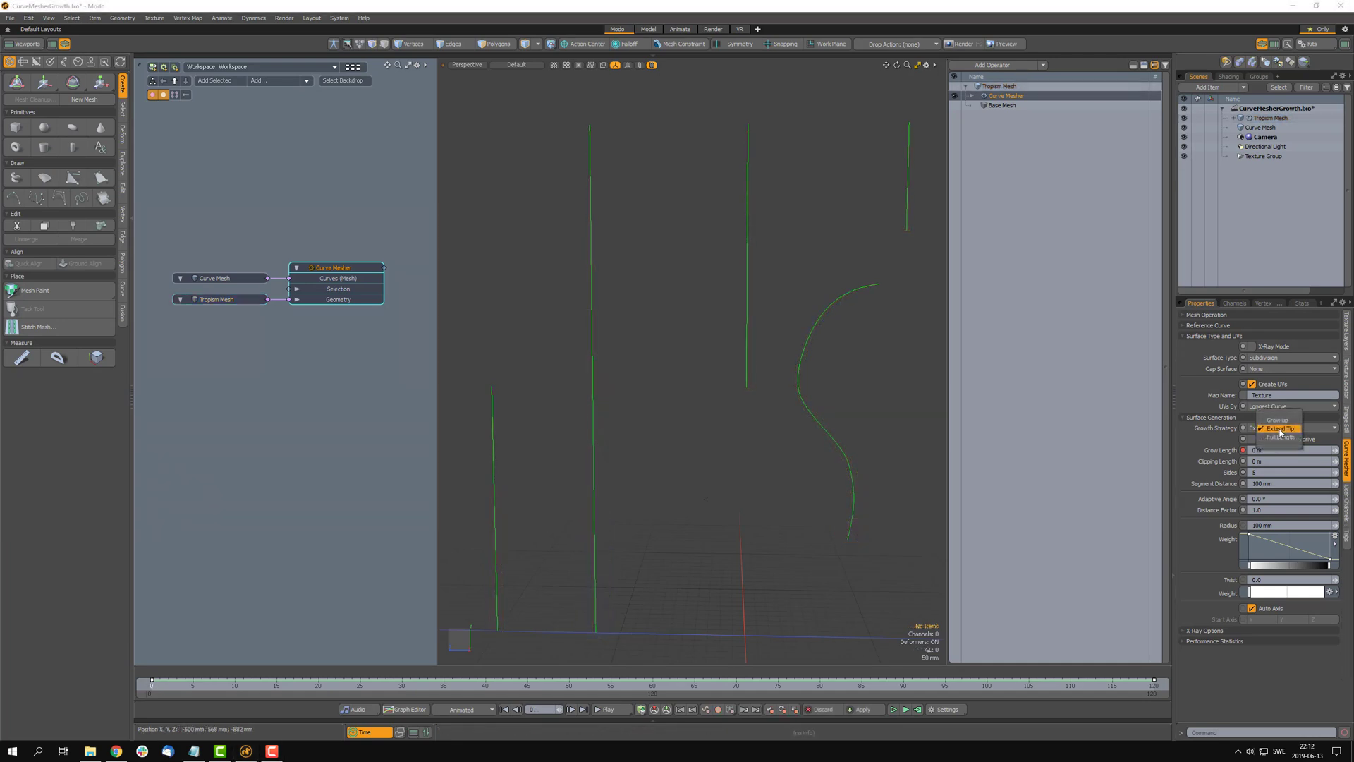
{"action": "left_click", "coordinate": [1280, 438]}
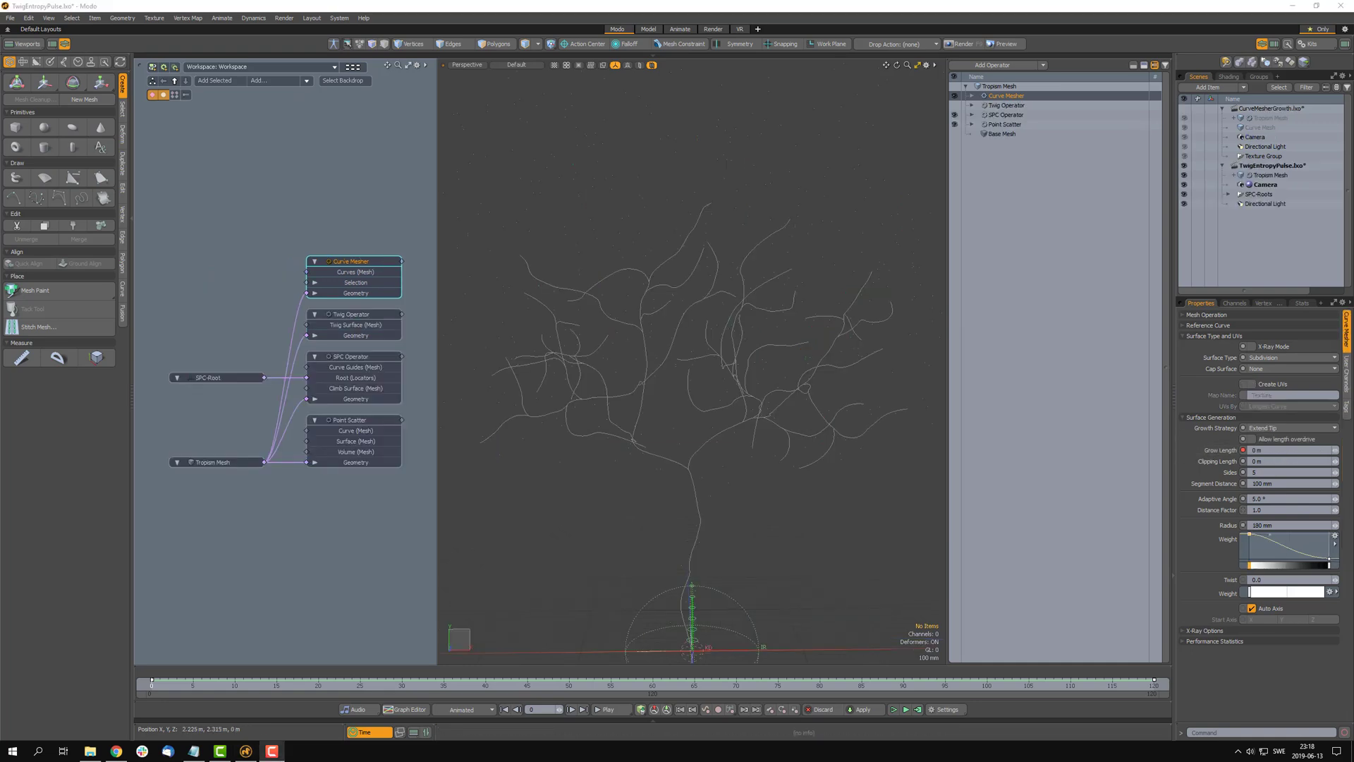
Step: Keep the tree Curve Mesher's Growth Strategy at Extend Tip and enable Allow length overdrive
{"action": "left_click", "coordinate": [1272, 428]}
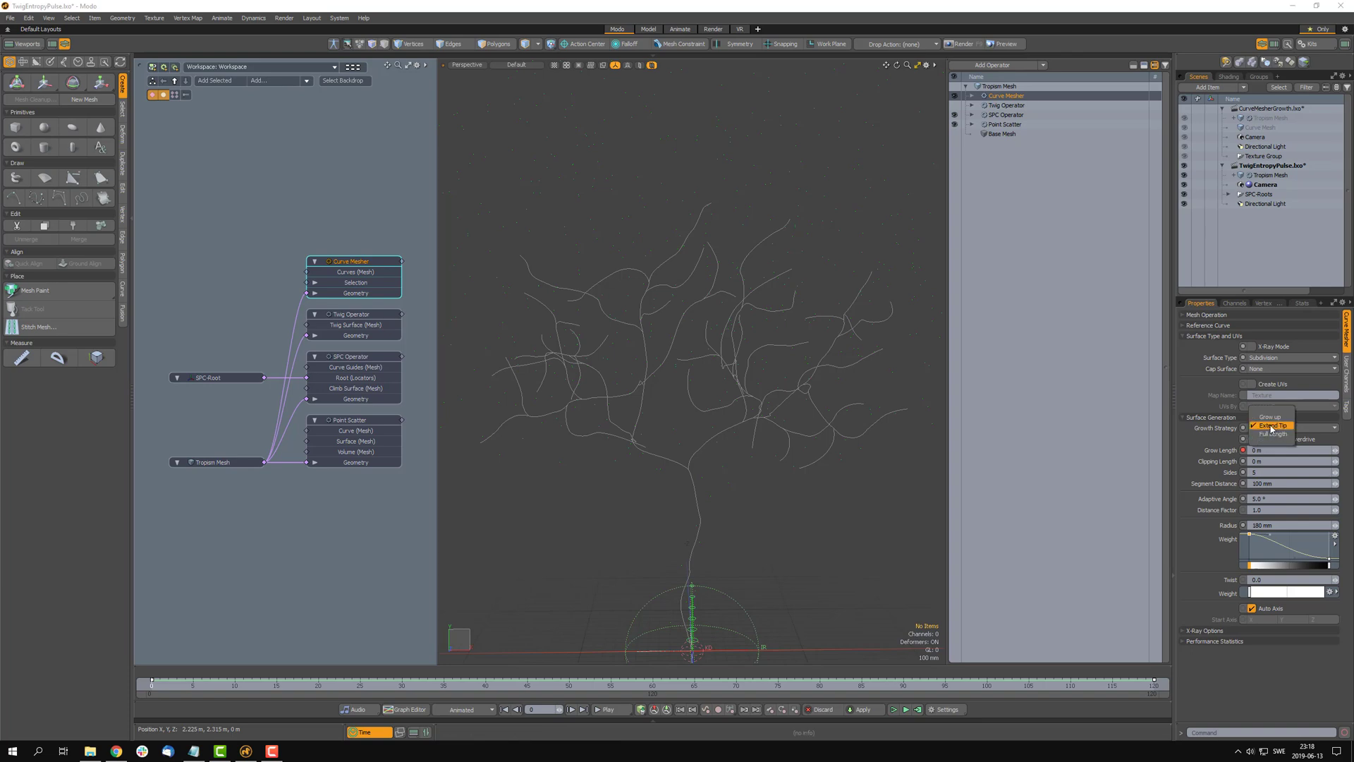
{"action": "left_click", "coordinate": [1271, 426]}
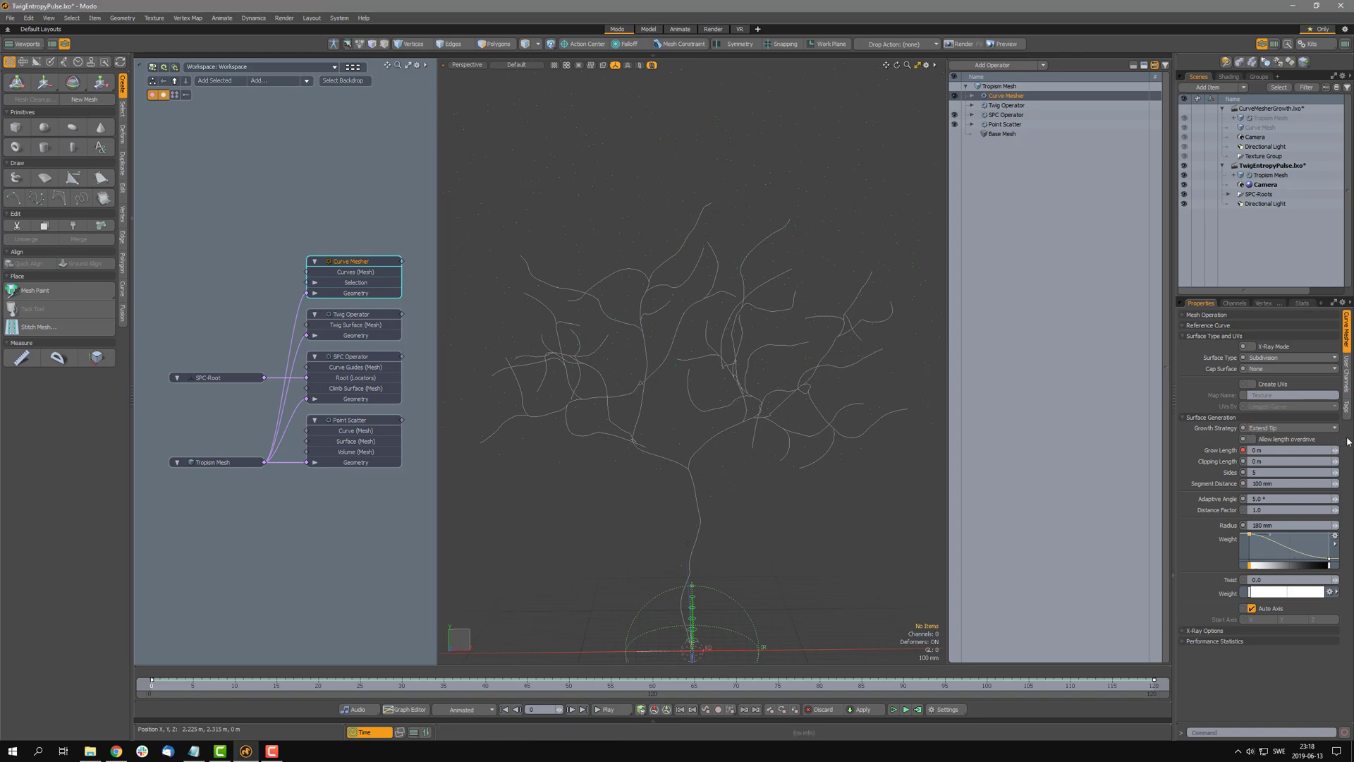
{"action": "left_click", "coordinate": [1254, 440]}
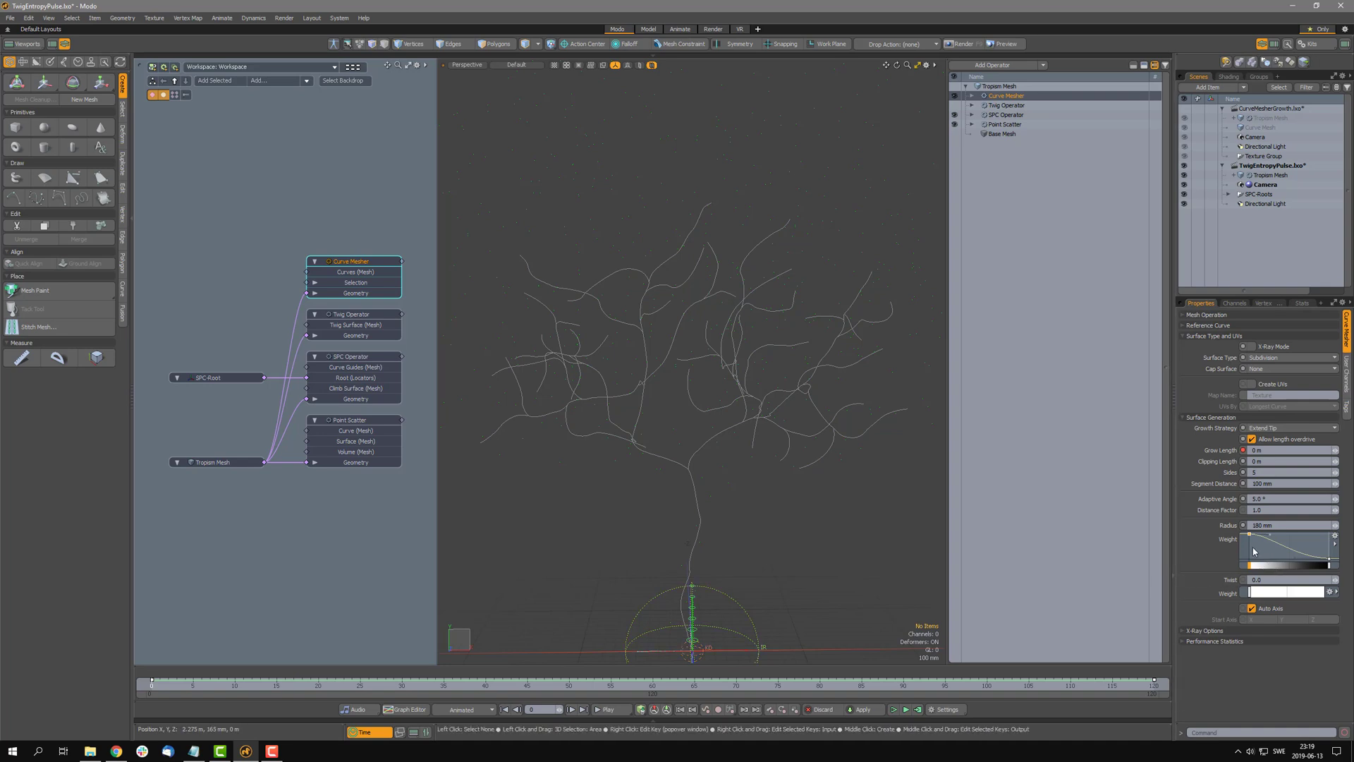
Step: Try raising the end key of the Radius weight curve, undo it, and scrub the early timeline back to frame 0
{"action": "left_click_drag", "start_coordinate": [1330, 563], "coordinate": [1334, 534]}
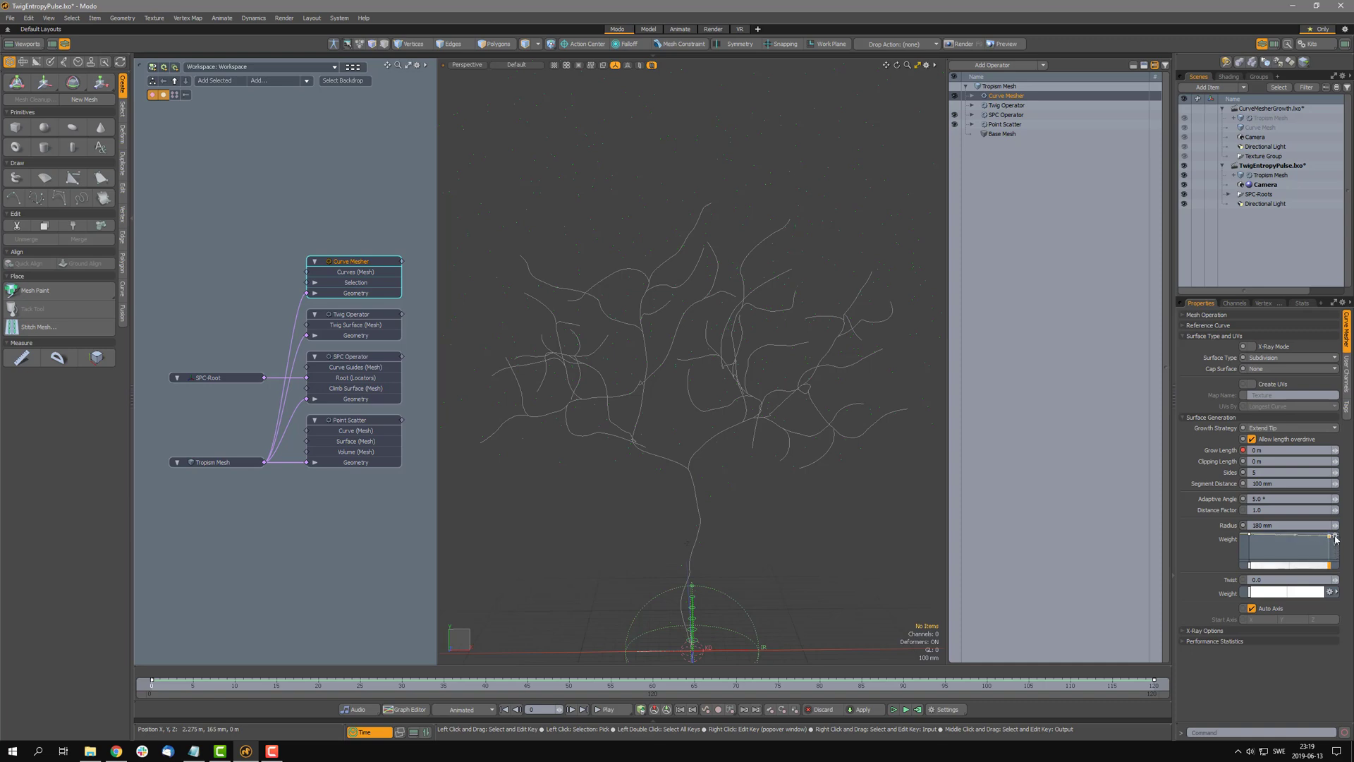
{"action": "key", "text": "ctrl+z"}
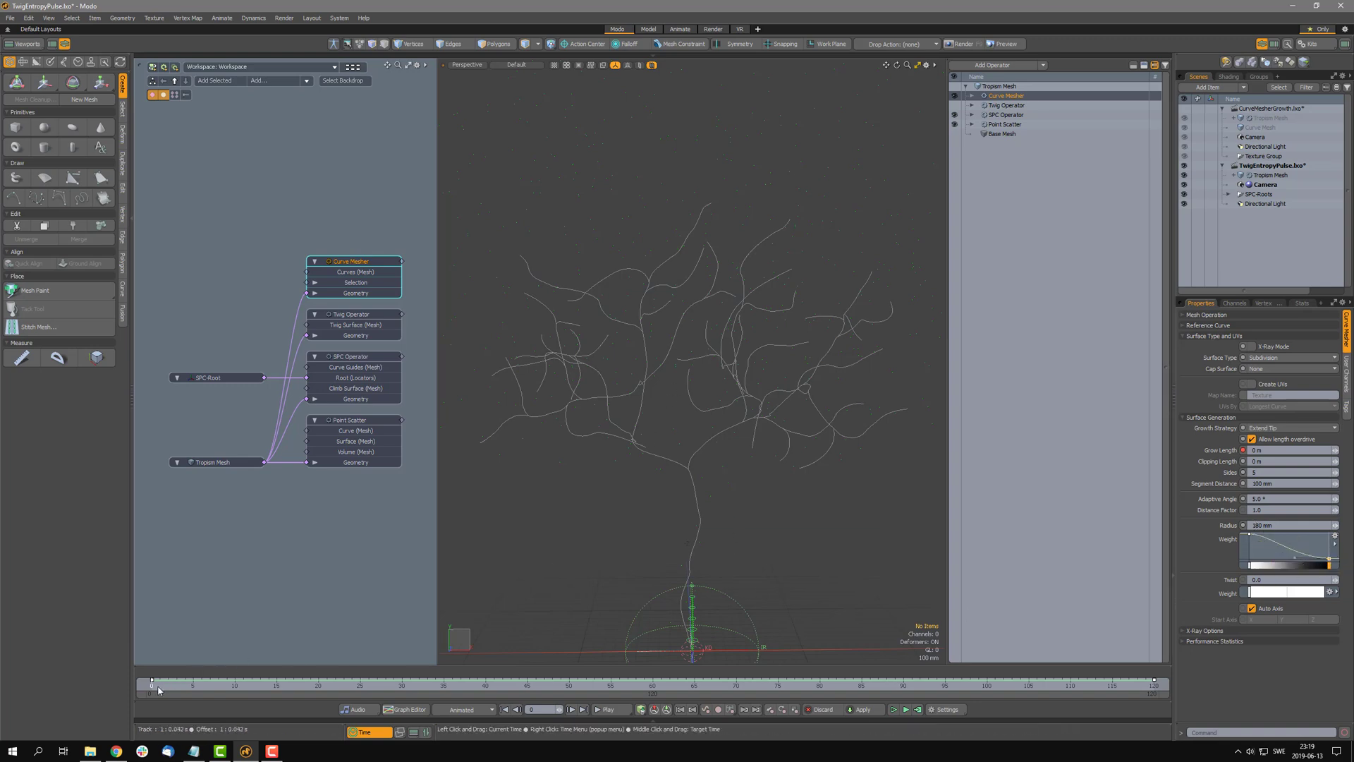
{"action": "left_click", "coordinate": [157, 684]}
{"action": "mouse_move", "coordinate": [310, 684]}
{"action": "left_mouse_down"}
{"action": "mouse_move", "coordinate": [761, 684]}
{"action": "mouse_move", "coordinate": [152, 684]}
{"action": "left_mouse_up"}
Step: Invert the Radius weight curve by lowering its start key and raising its end key, and scrub the growth from frame 0
{"action": "left_click_drag", "start_coordinate": [1250, 534], "coordinate": [1234, 566]}
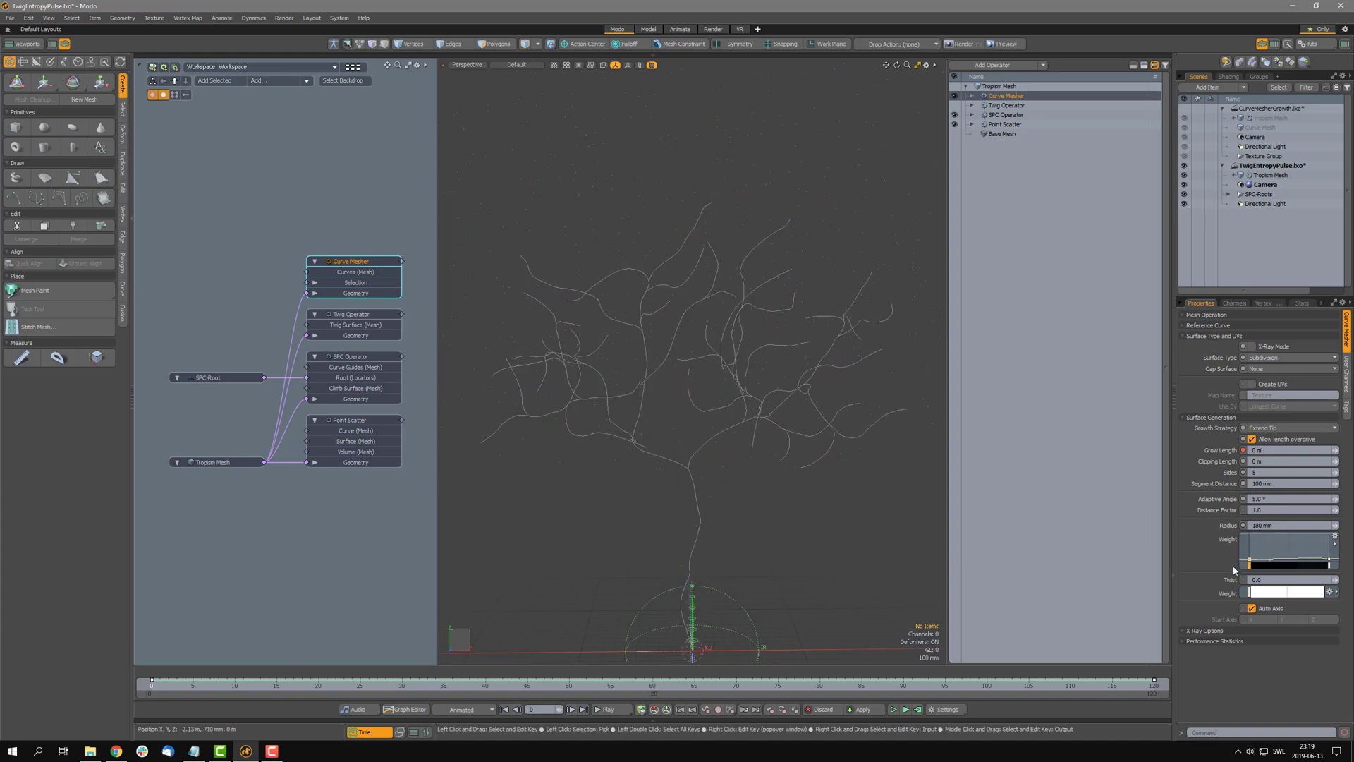
{"action": "left_click_drag", "start_coordinate": [1329, 558], "coordinate": [1330, 536]}
{"action": "left_click", "coordinate": [1250, 557]}
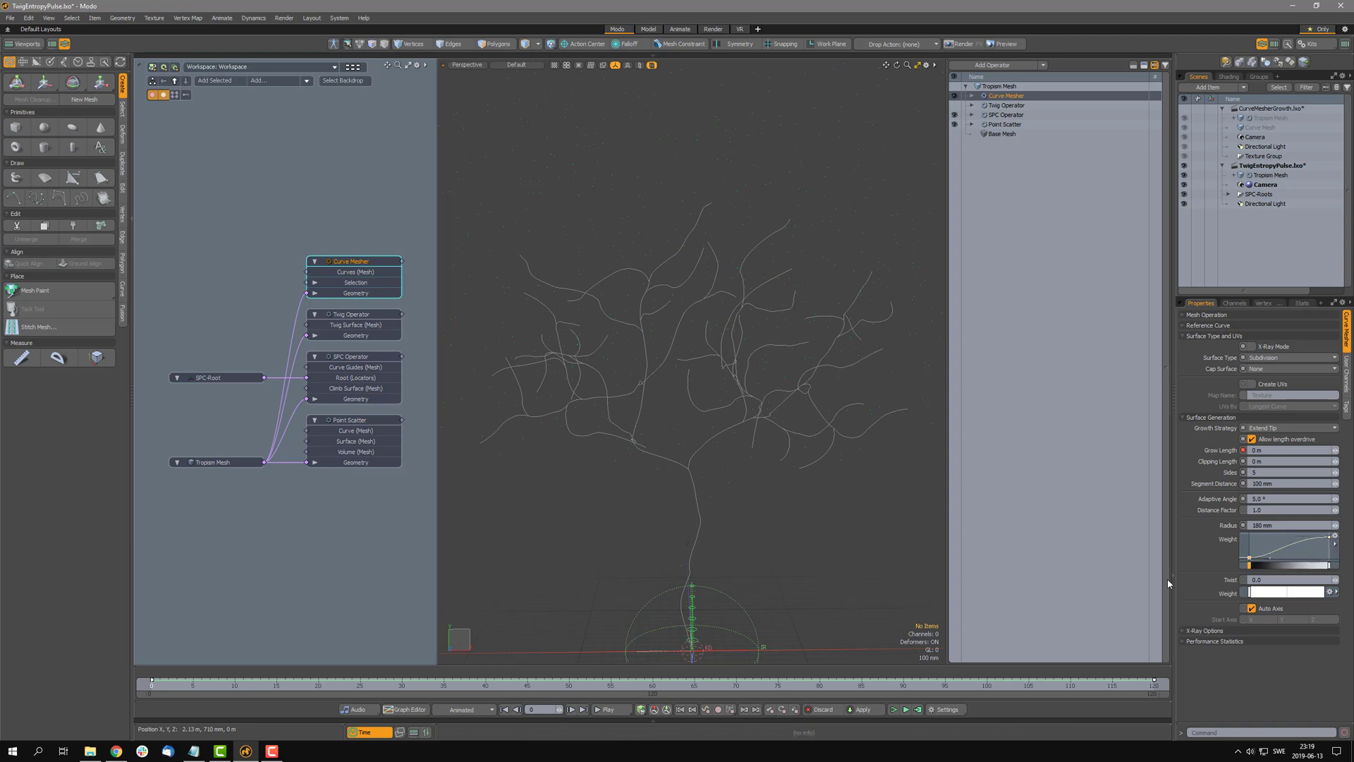
{"action": "left_click", "coordinate": [161, 682]}
{"action": "mouse_move", "coordinate": [160, 682]}
{"action": "left_mouse_down"}
{"action": "mouse_move", "coordinate": [745, 683]}
{"action": "mouse_move", "coordinate": [152, 682]}
{"action": "left_mouse_up"}
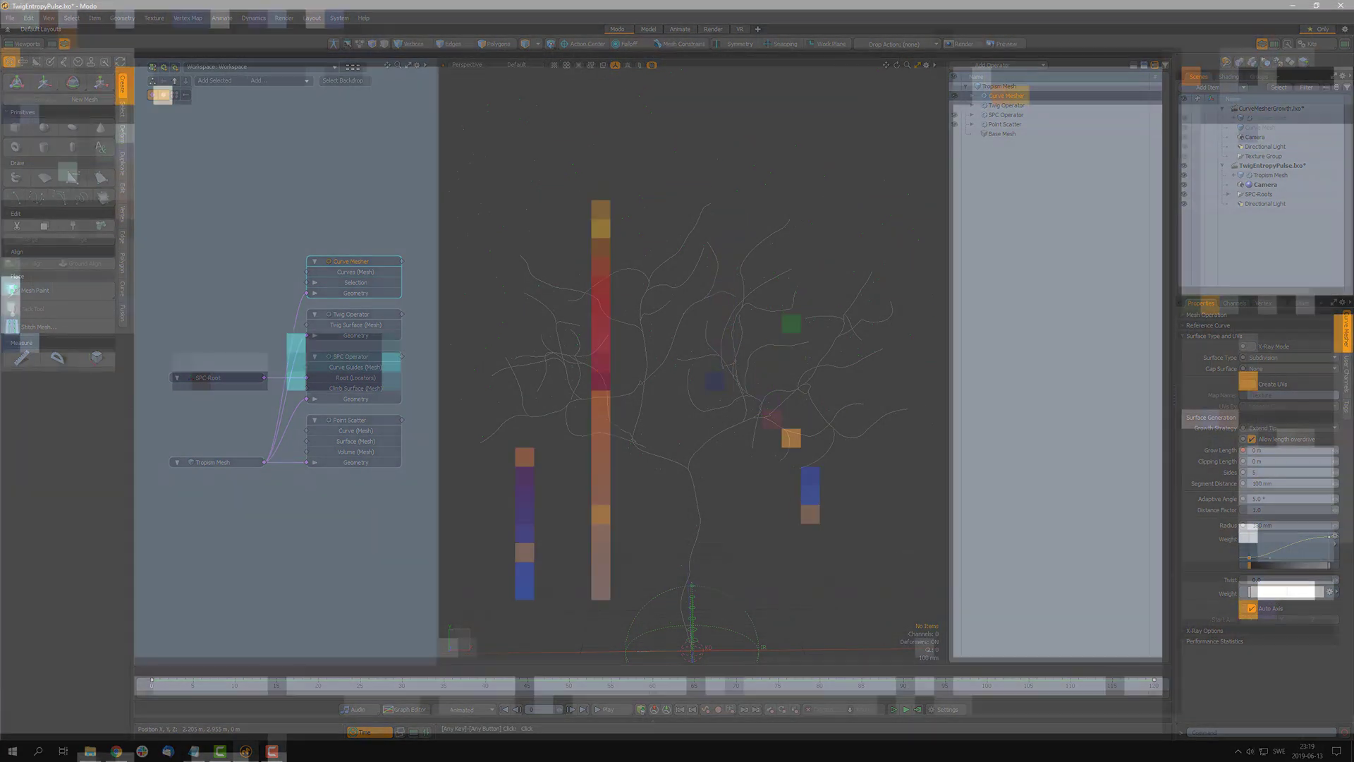
Step: Vary the Curve Mesher's Clipping Length interactively in the viewport, including about 601 mm, and bring it back to 0 m
{"action": "left_click", "coordinate": [1208, 462]}
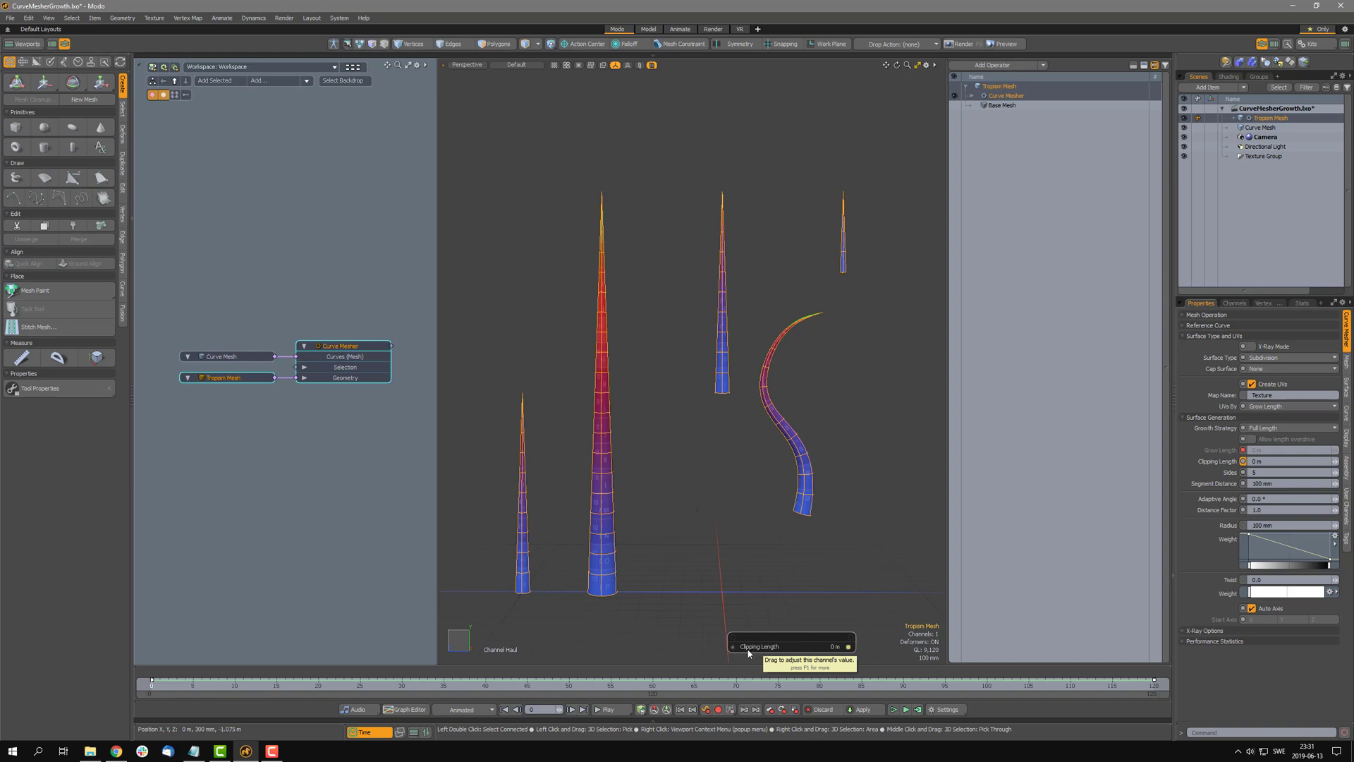
{"action": "left_click_drag", "start_coordinate": [749, 653], "coordinate": [881, 653]}
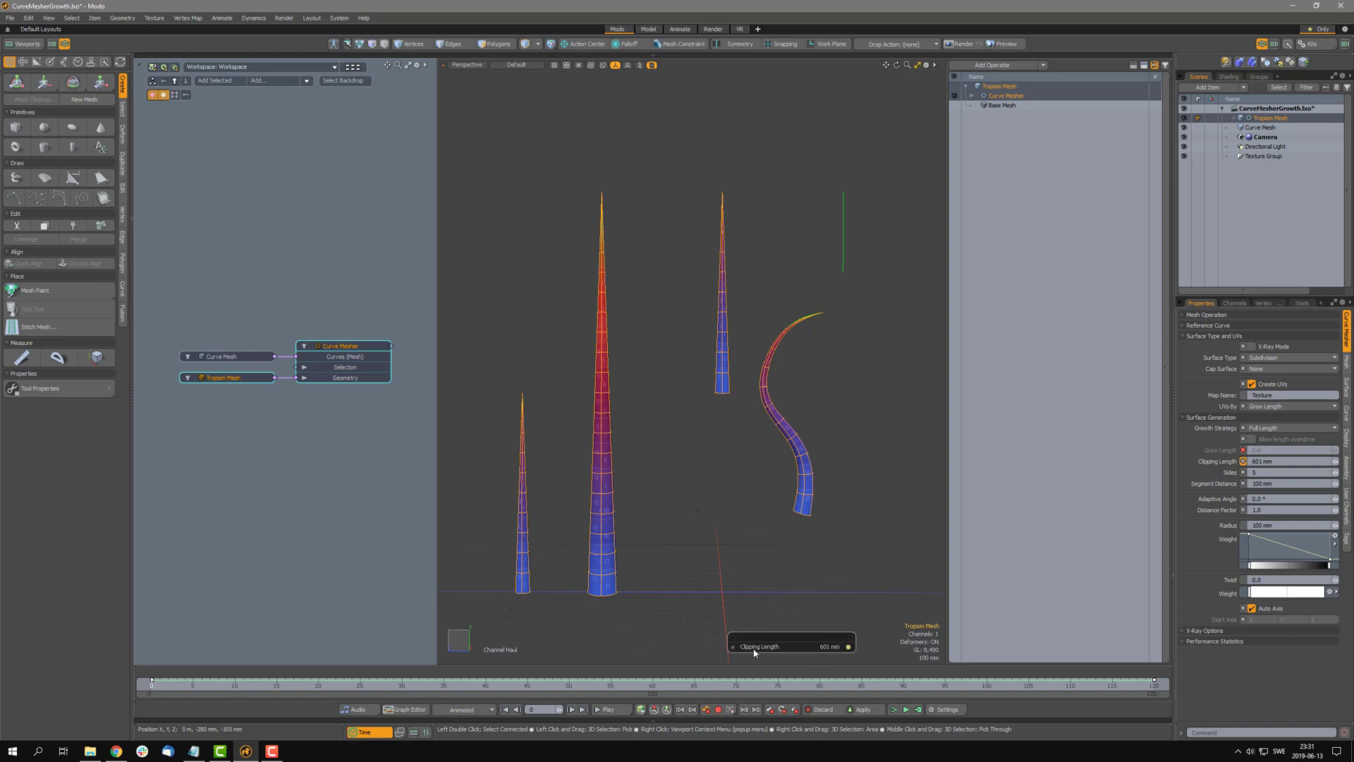
{"action": "left_click_drag", "start_coordinate": [750, 650], "coordinate": [756, 650]}
{"action": "left_click_drag", "start_coordinate": [883, 650], "coordinate": [771, 655]}
{"action": "left_click_drag", "start_coordinate": [772, 650], "coordinate": [903, 641]}
{"action": "left_click_drag", "start_coordinate": [763, 649], "coordinate": [621, 649]}
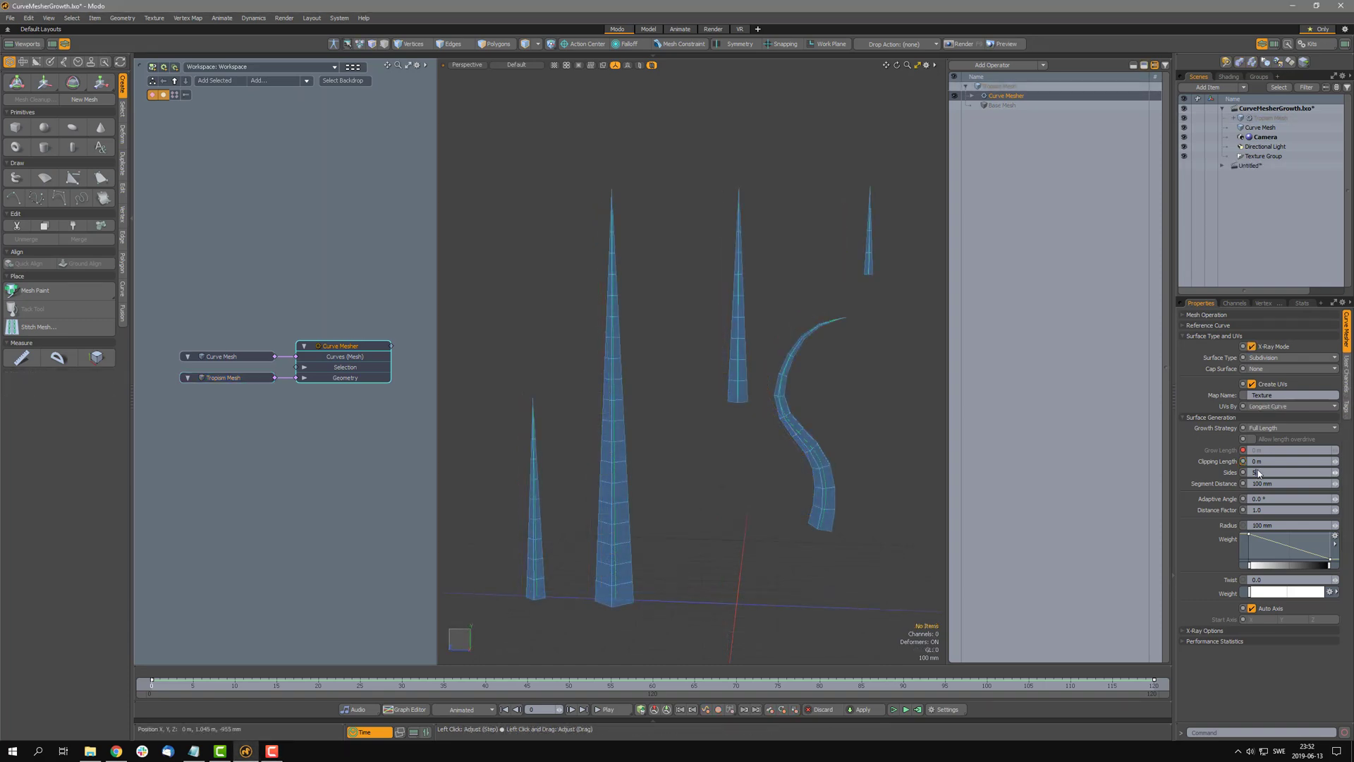
Step: Try a higher side count on the Curve Mesher, then lower Sides to 4 or fewer
{"action": "scroll", "coordinate": [1260, 471], "scroll_direction": "up", "scroll_amount": 5}
{"action": "scroll", "coordinate": [1260, 471], "scroll_direction": "down", "scroll_amount": 3}
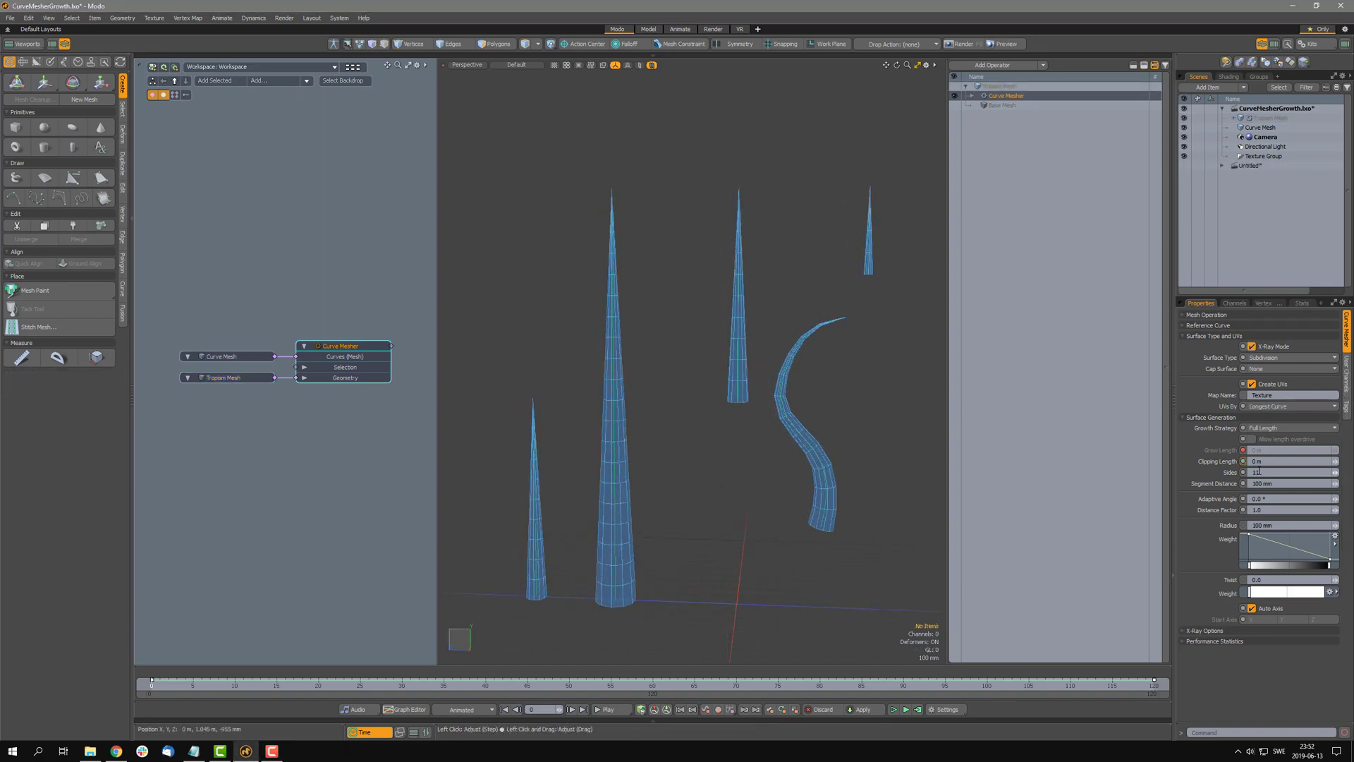
{"action": "scroll", "coordinate": [1260, 471], "scroll_direction": "down", "scroll_amount": 3}
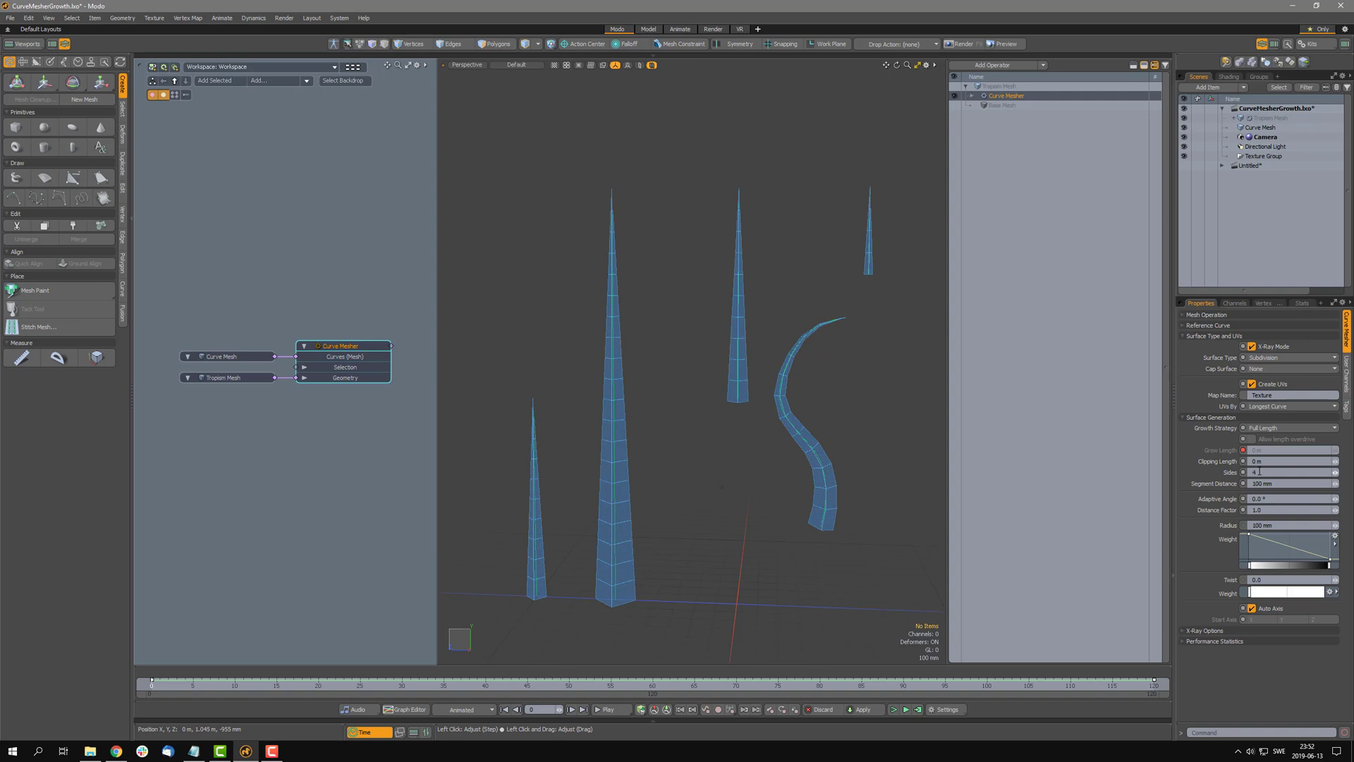
{"action": "scroll", "coordinate": [1259, 471], "scroll_direction": "down", "scroll_amount": 1}
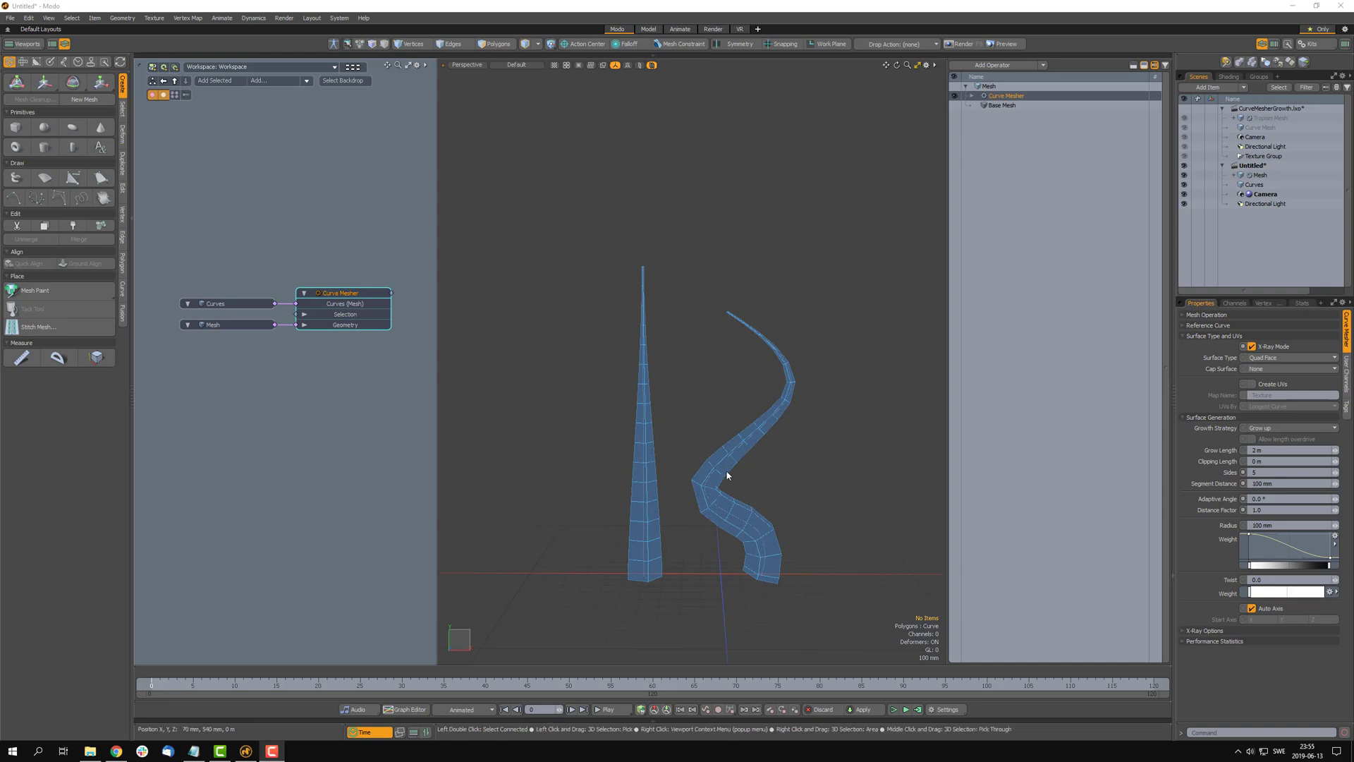
Step: Reduce the Curve Mesher's Segment Distance to 12.4 mm and raise its Adaptive Angle to 4.5°
{"action": "left_click_drag", "start_coordinate": [1335, 483], "coordinate": [1259, 483]}
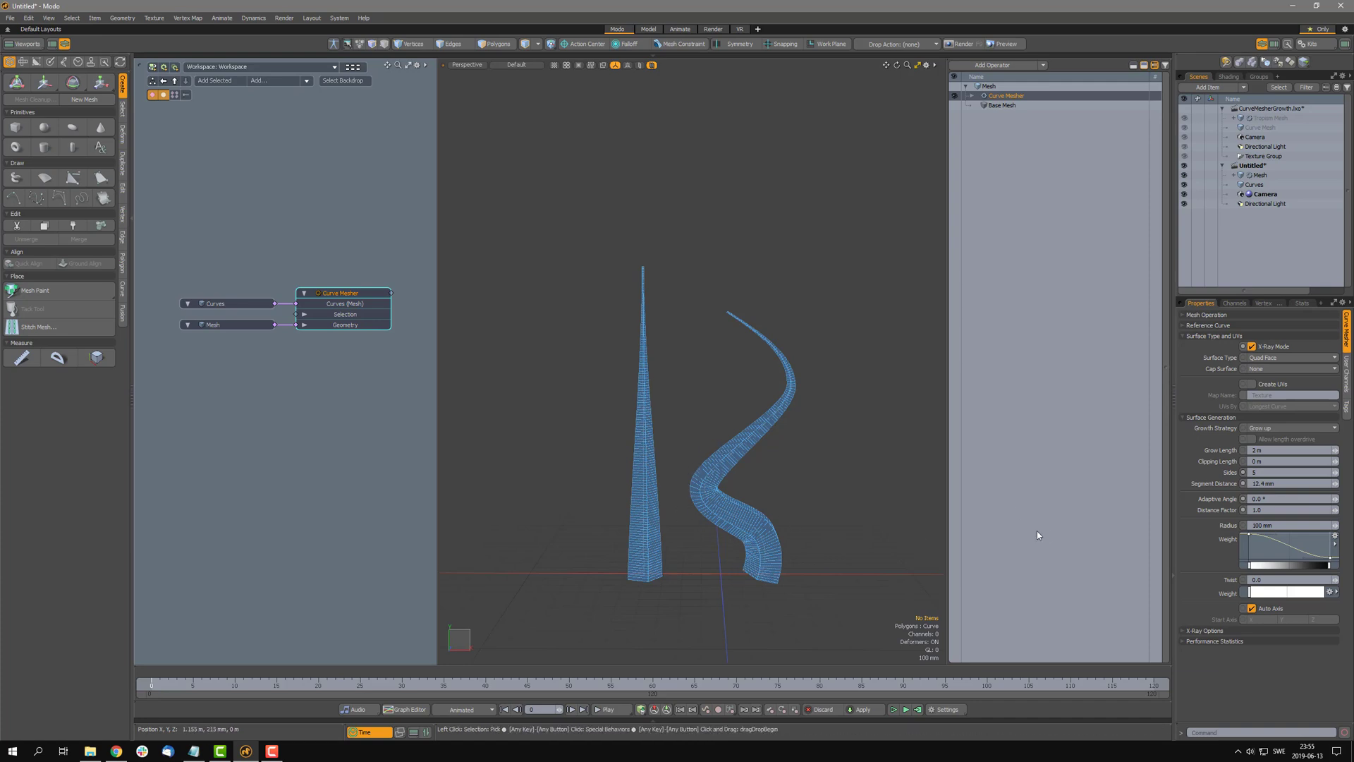
{"action": "left_click", "coordinate": [1275, 499]}
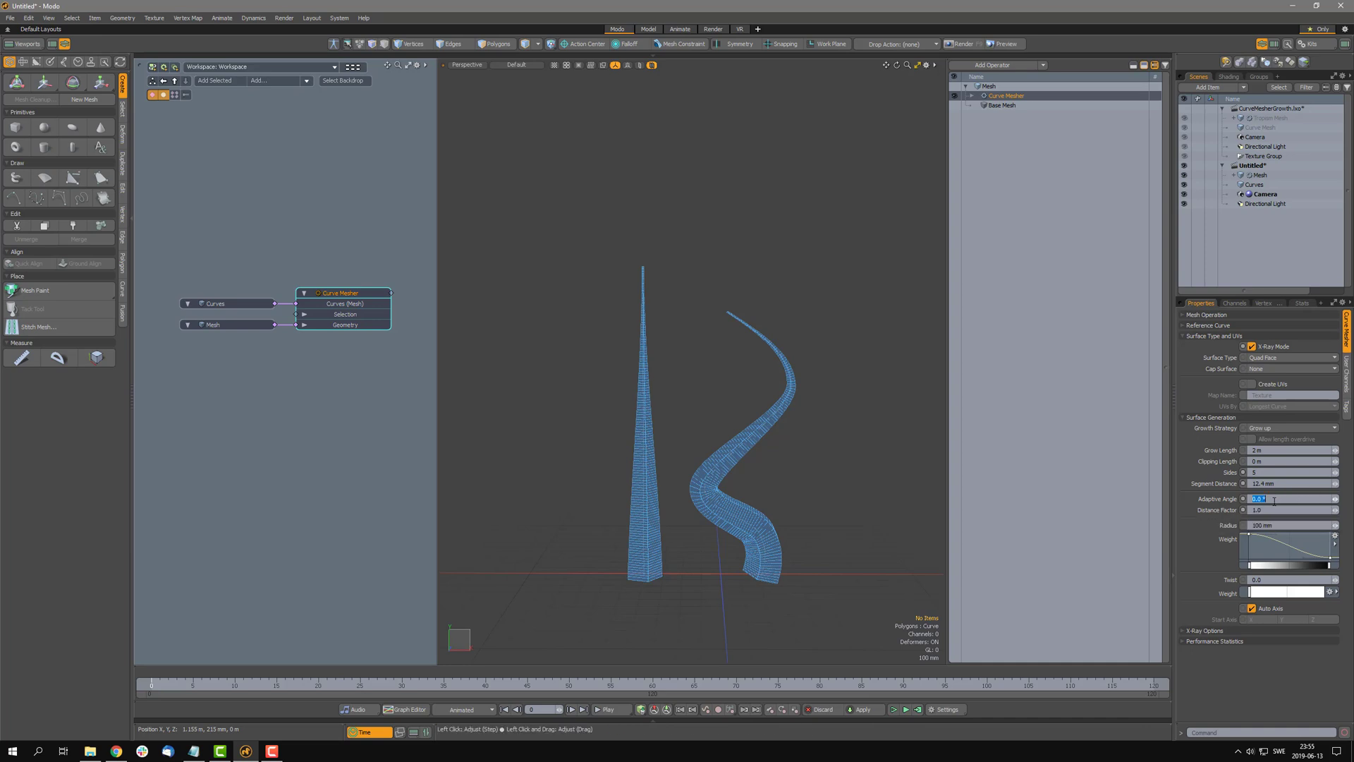
{"action": "type", "text": "0.8"}
{"action": "key", "text": "Return"}
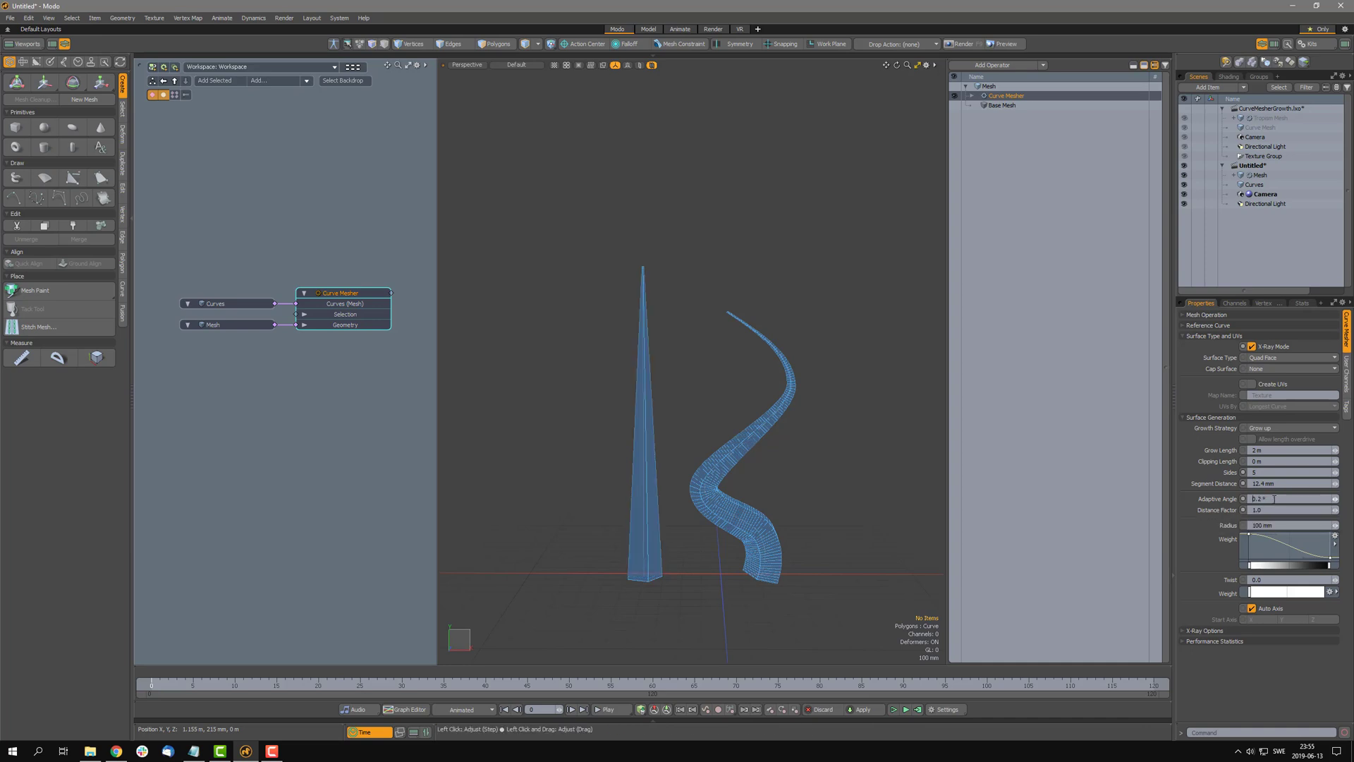
{"action": "scroll", "coordinate": [1275, 499], "scroll_direction": "up", "scroll_amount": 13}
{"action": "scroll", "coordinate": [1274, 500], "scroll_direction": "up", "scroll_amount": 9}
{"action": "scroll", "coordinate": [1274, 500], "scroll_direction": "up", "scroll_amount": 2}
{"action": "scroll", "coordinate": [1275, 499], "scroll_direction": "up", "scroll_amount": 2}
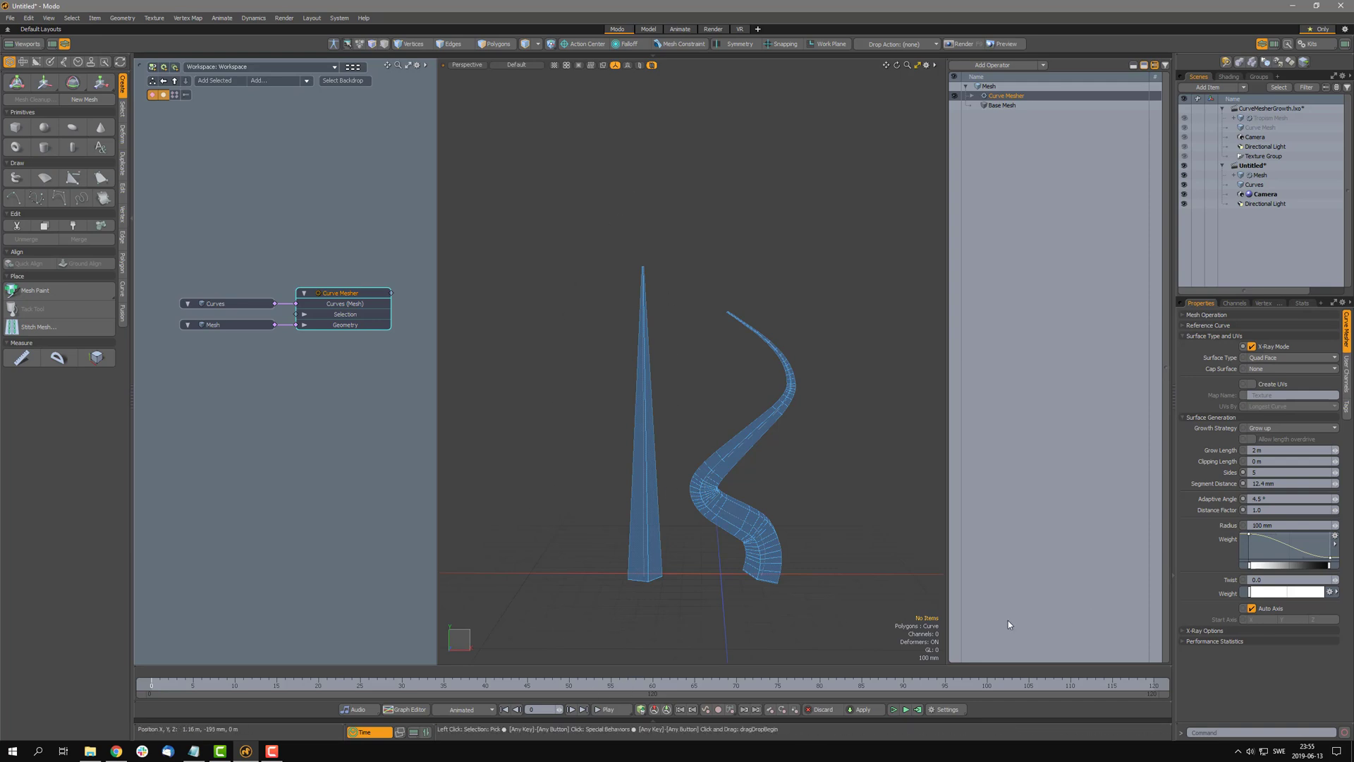
Step: Set the Curve Mesher's Distance Factor to 0.987
{"action": "left_click", "coordinate": [1274, 511]}
{"action": "type", "text": "0.987"}
{"action": "key", "text": "Return"}
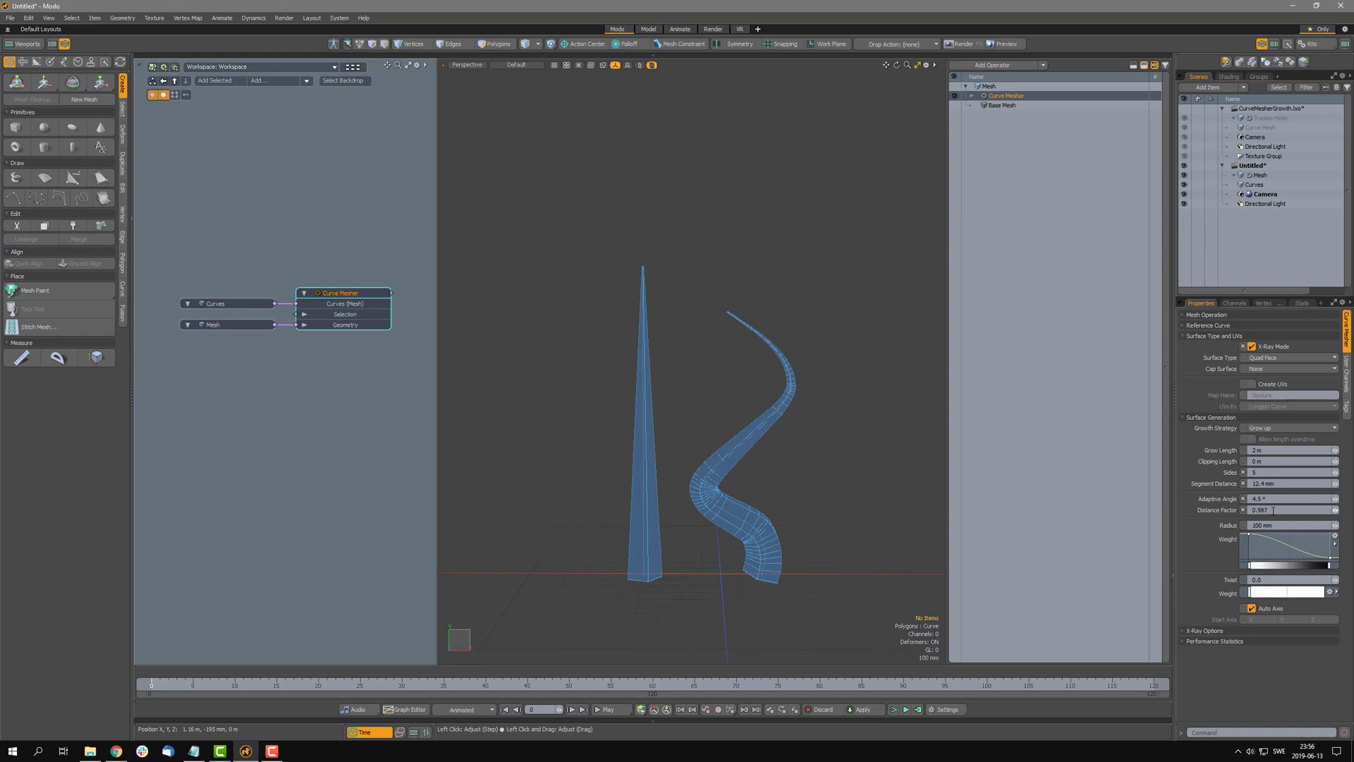
Step: Lower the Curve Mesher's Distance Factor to 0.114
{"action": "left_click_drag", "start_coordinate": [1334, 509], "coordinate": [1305, 509]}
{"action": "mouse_move", "coordinate": [1334, 509]}
{"action": "left_mouse_down"}
{"action": "mouse_move", "coordinate": [1311, 509]}
{"action": "mouse_move", "coordinate": [1331, 510]}
{"action": "left_mouse_up"}
{"action": "left_click_drag", "start_coordinate": [1330, 509], "coordinate": [1330, 518]}
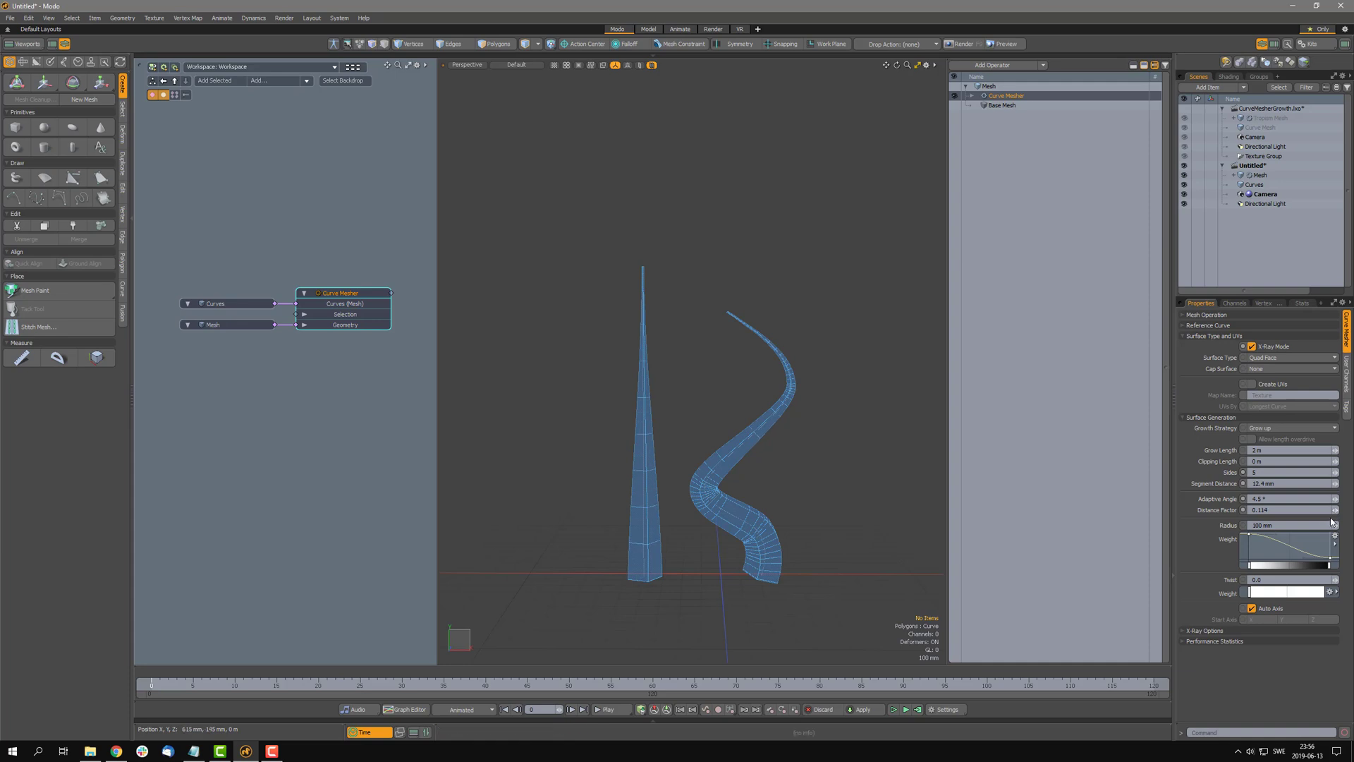
Step: Select the Curves mesh in polygon mode and use the Curve tool to shift the winding curve's lower bend point slightly
{"action": "left_click", "coordinate": [250, 303]}
{"action": "left_click", "coordinate": [485, 44]}
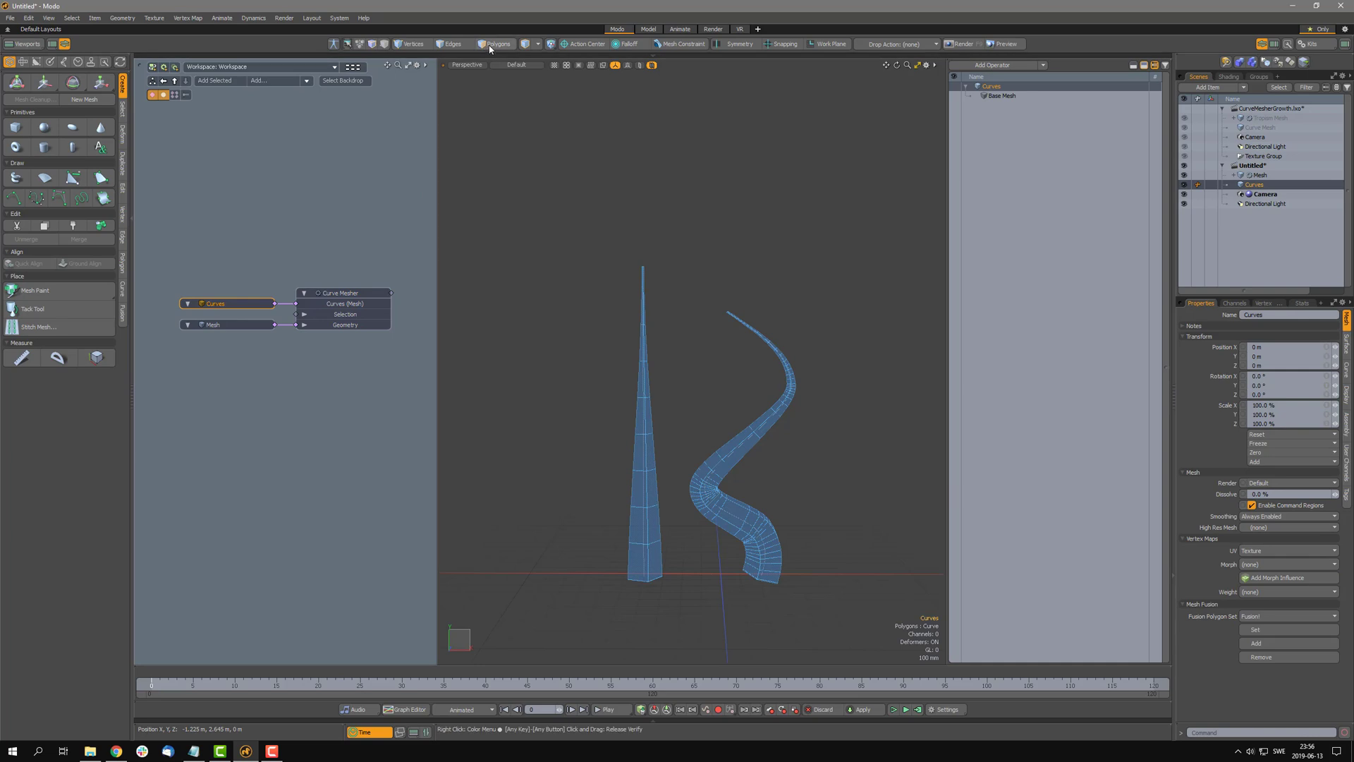
{"action": "key", "text": "c"}
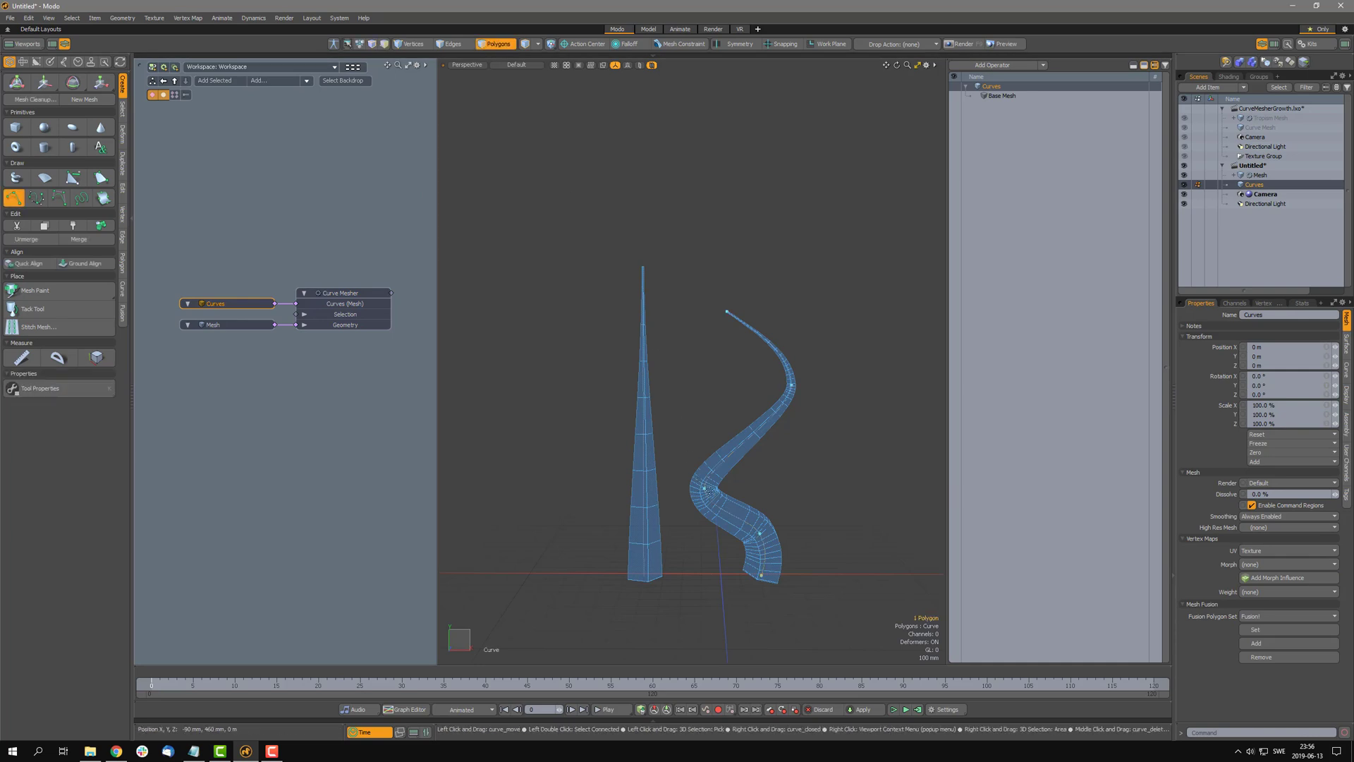
{"action": "mouse_move", "coordinate": [705, 489]}
{"action": "left_mouse_down"}
{"action": "mouse_move", "coordinate": [832, 486]}
{"action": "mouse_move", "coordinate": [818, 476]}
{"action": "mouse_move", "coordinate": [762, 494]}
{"action": "mouse_move", "coordinate": [688, 464]}
{"action": "mouse_move", "coordinate": [737, 483]}
{"action": "mouse_move", "coordinate": [871, 480]}
{"action": "mouse_move", "coordinate": [697, 473]}
{"action": "mouse_move", "coordinate": [751, 508]}
{"action": "mouse_move", "coordinate": [871, 469]}
{"action": "mouse_move", "coordinate": [856, 503]}
{"action": "mouse_move", "coordinate": [748, 494]}
{"action": "mouse_move", "coordinate": [687, 508]}
{"action": "mouse_move", "coordinate": [674, 495]}
{"action": "mouse_move", "coordinate": [832, 466]}
{"action": "mouse_move", "coordinate": [705, 487]}
{"action": "mouse_move", "coordinate": [723, 498]}
{"action": "left_mouse_up"}
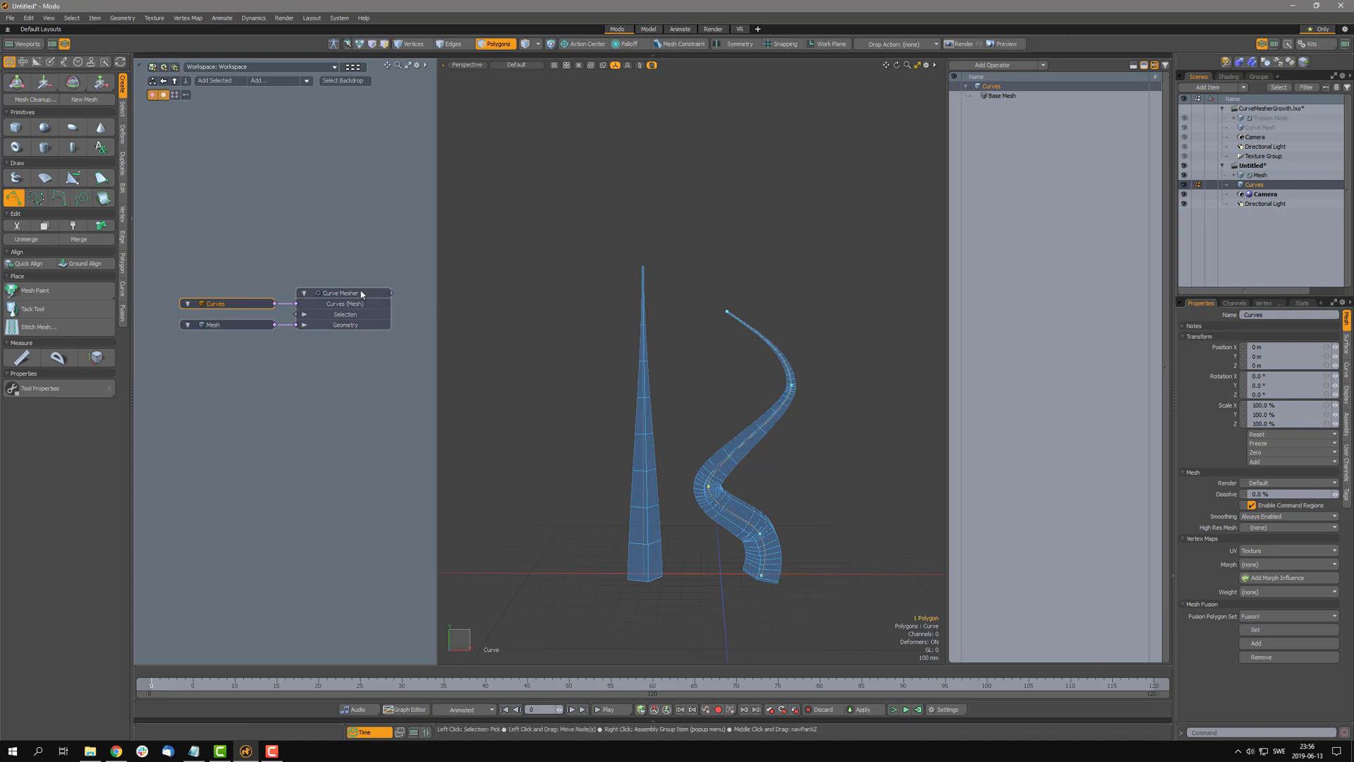
Step: Try 15 sides on the Curve Mesher, then reduce Sides back to 5
{"action": "left_click", "coordinate": [340, 293]}
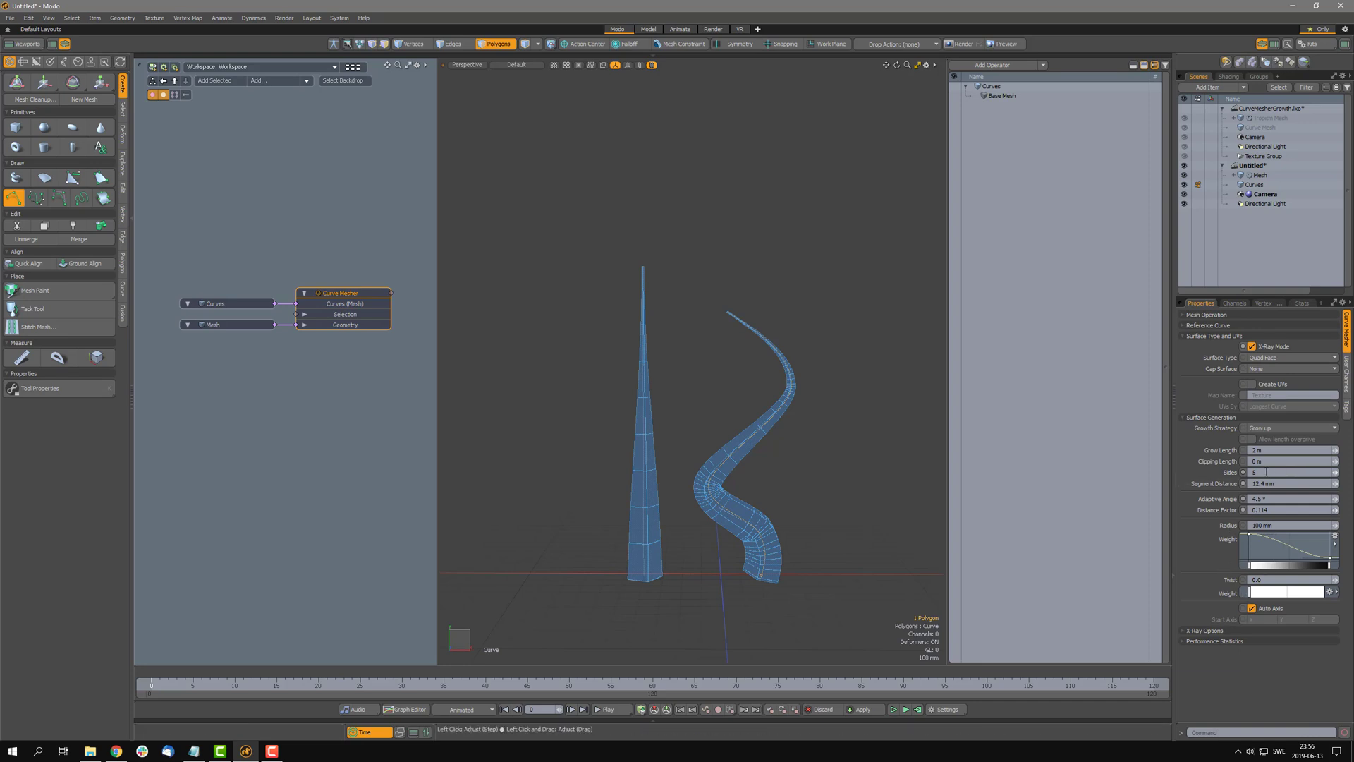
{"action": "type", "text": "15"}
{"action": "key", "text": "Return"}
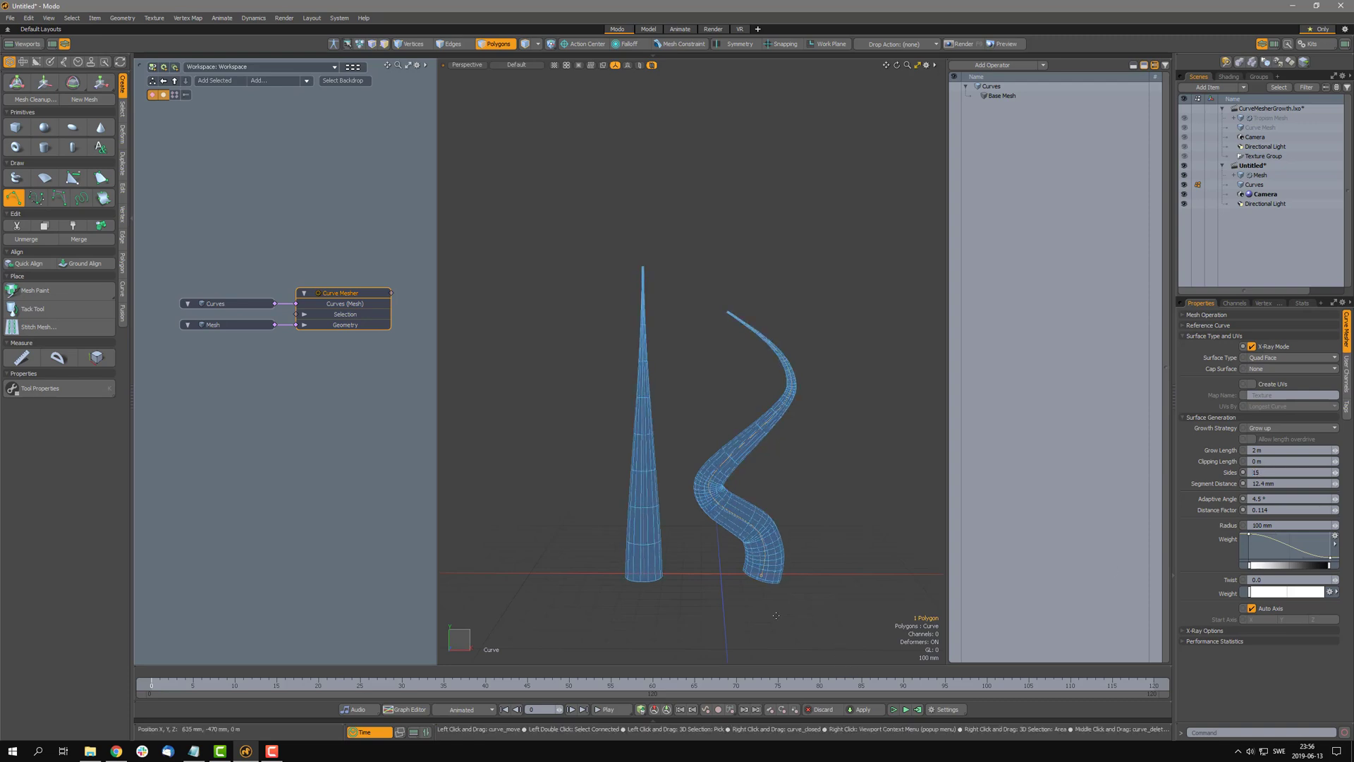
{"action": "scroll", "coordinate": [1267, 471], "scroll_direction": "down", "scroll_amount": 6}
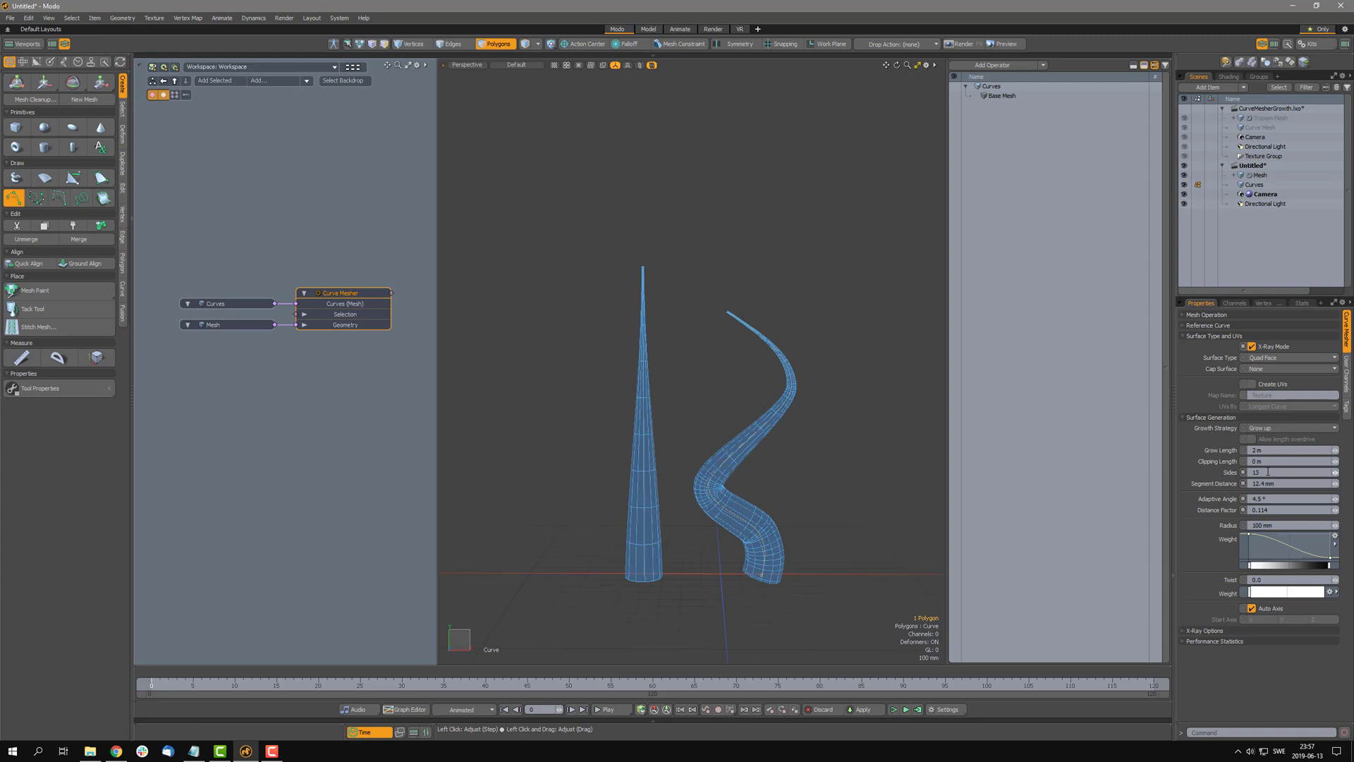
{"action": "scroll", "coordinate": [1267, 471], "scroll_direction": "down", "scroll_amount": 4}
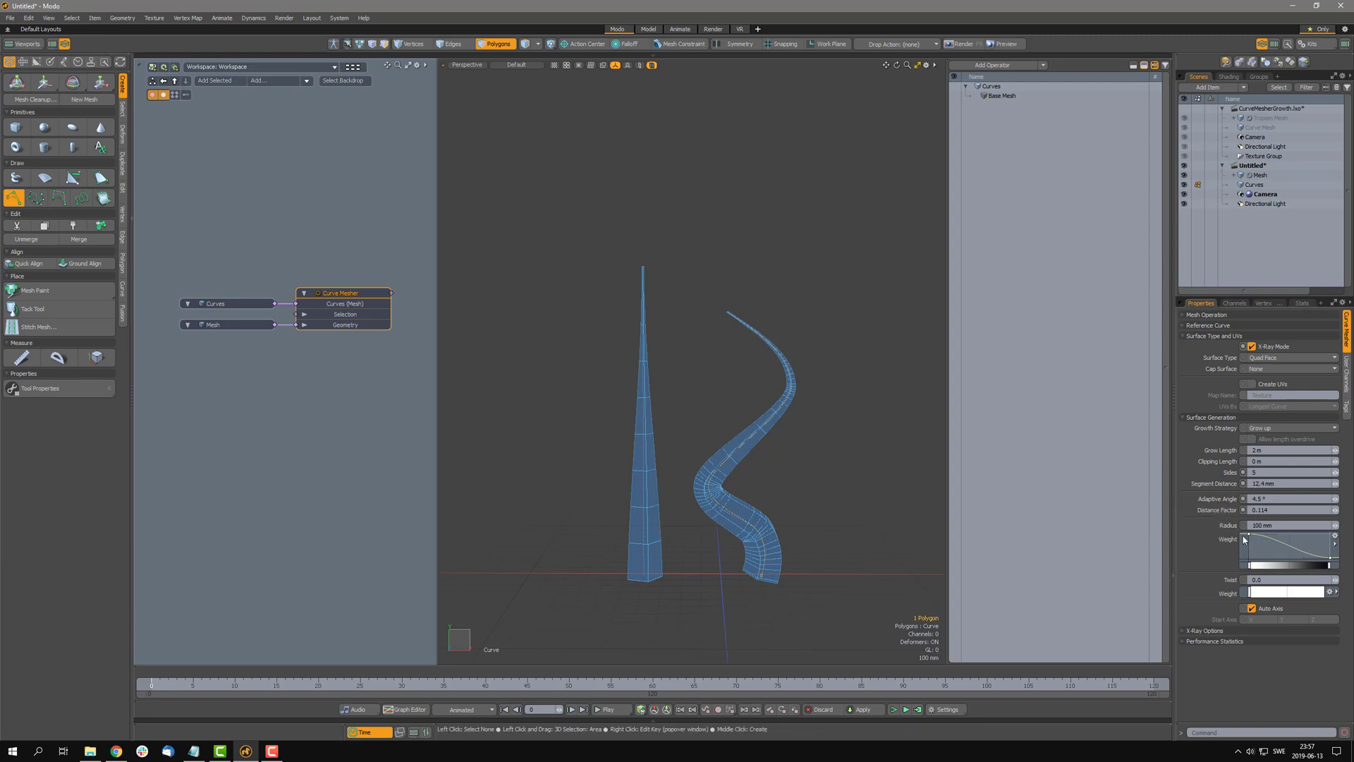
Step: Reduce the Curve Mesher's Radius to 92.9 mm and raise its Twist to 0.716
{"action": "left_click_drag", "start_coordinate": [1335, 526], "coordinate": [1211, 526]}
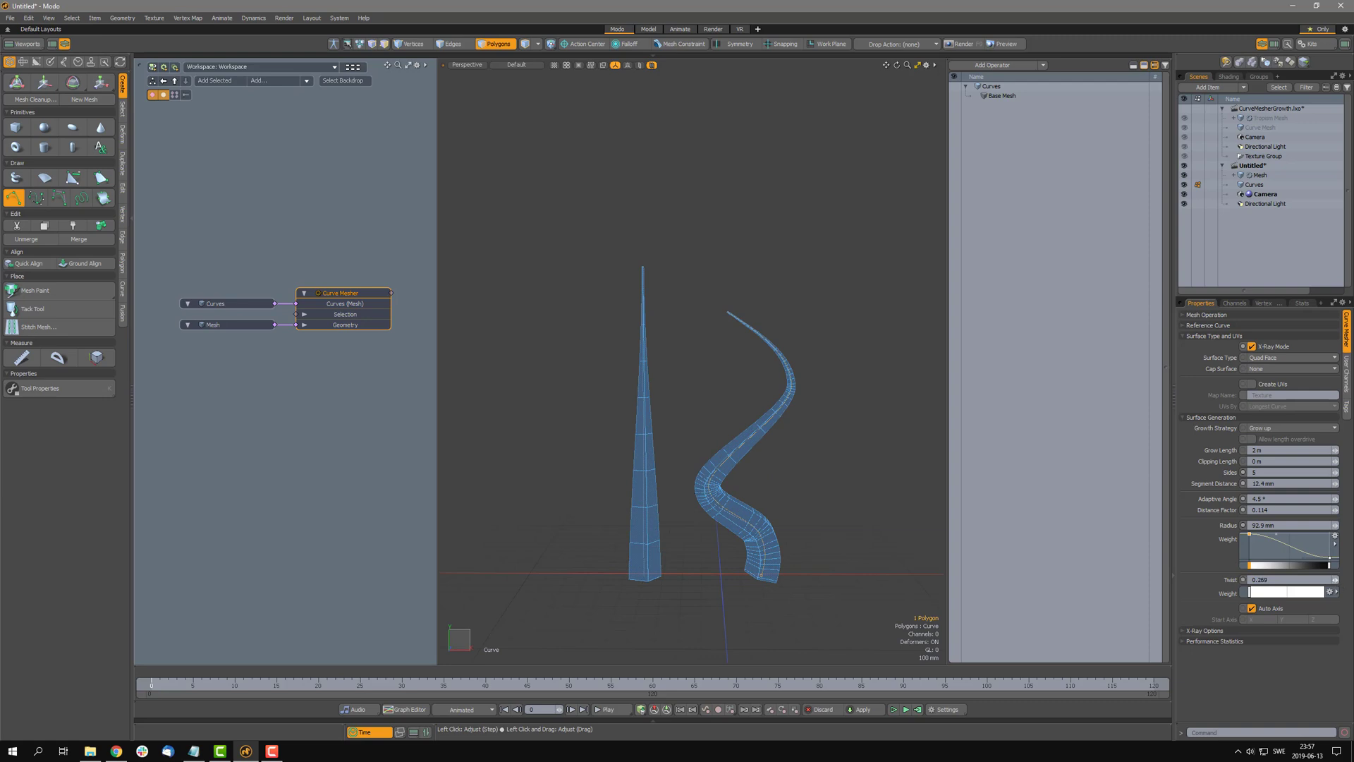
{"action": "left_click_drag", "start_coordinate": [1334, 579], "coordinate": [1353, 579]}
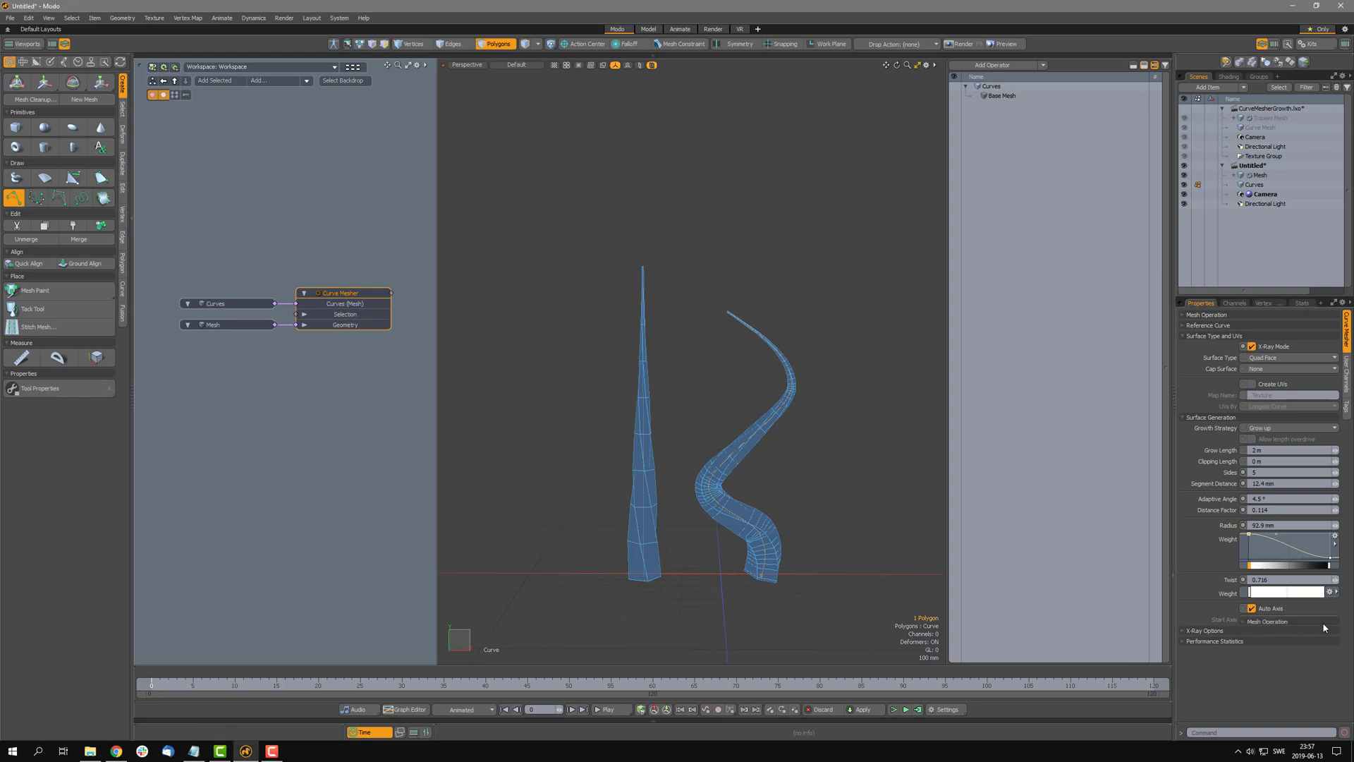
Step: Expand the Twist Weight gradient and lower its starting key so the twist increases along the curve
{"action": "left_click", "coordinate": [1335, 592]}
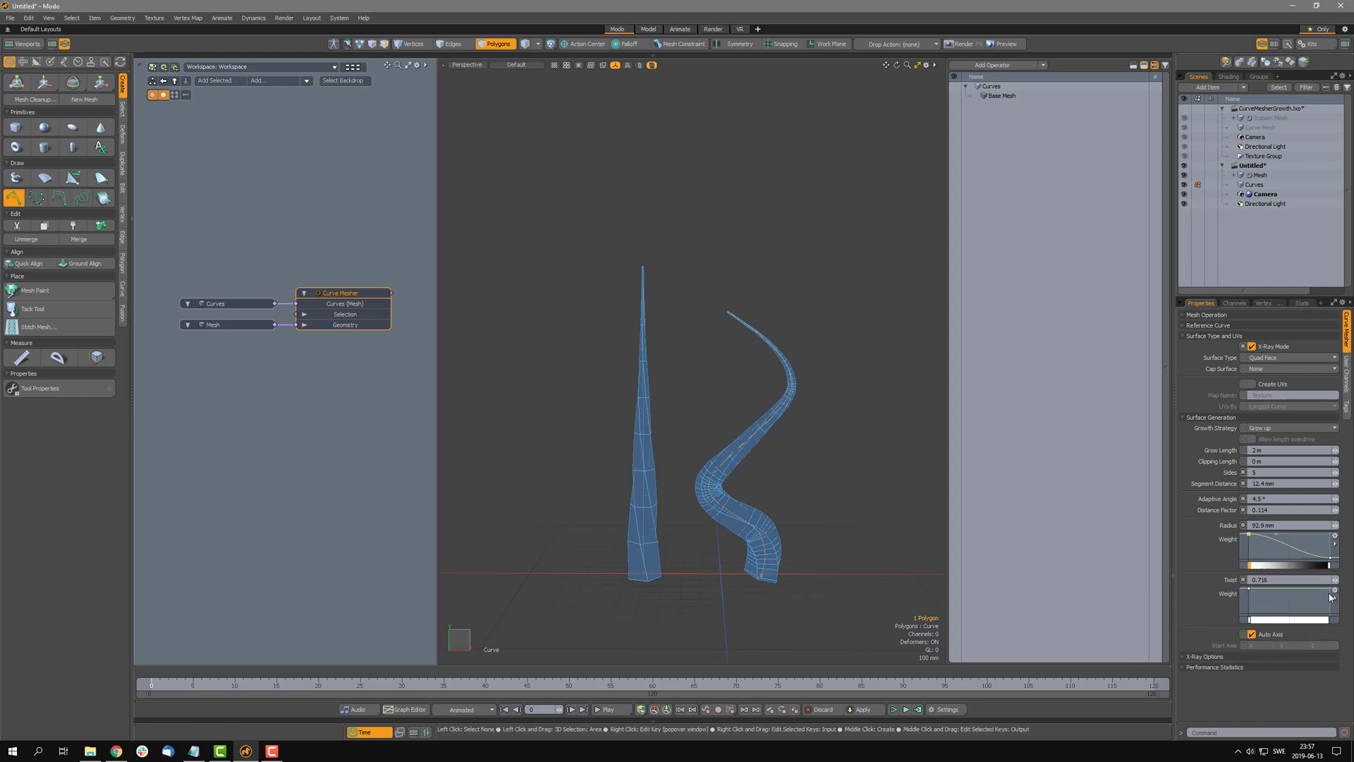
{"action": "mouse_move", "coordinate": [1330, 598]}
{"action": "left_mouse_down"}
{"action": "mouse_move", "coordinate": [1341, 617]}
{"action": "mouse_move", "coordinate": [1337, 586]}
{"action": "left_mouse_up"}
{"action": "left_click", "coordinate": [1249, 589]}
{"action": "mouse_move", "coordinate": [1249, 595]}
{"action": "left_mouse_down"}
{"action": "mouse_move", "coordinate": [1230, 615]}
{"action": "mouse_move", "coordinate": [1205, 592]}
{"action": "mouse_move", "coordinate": [1249, 608]}
{"action": "left_mouse_up"}
Step: Pull the winding curve's lower bend point around to test the twisted mesh, and toggle the Curve Mesher's Auto Axis
{"action": "left_click", "coordinate": [711, 486]}
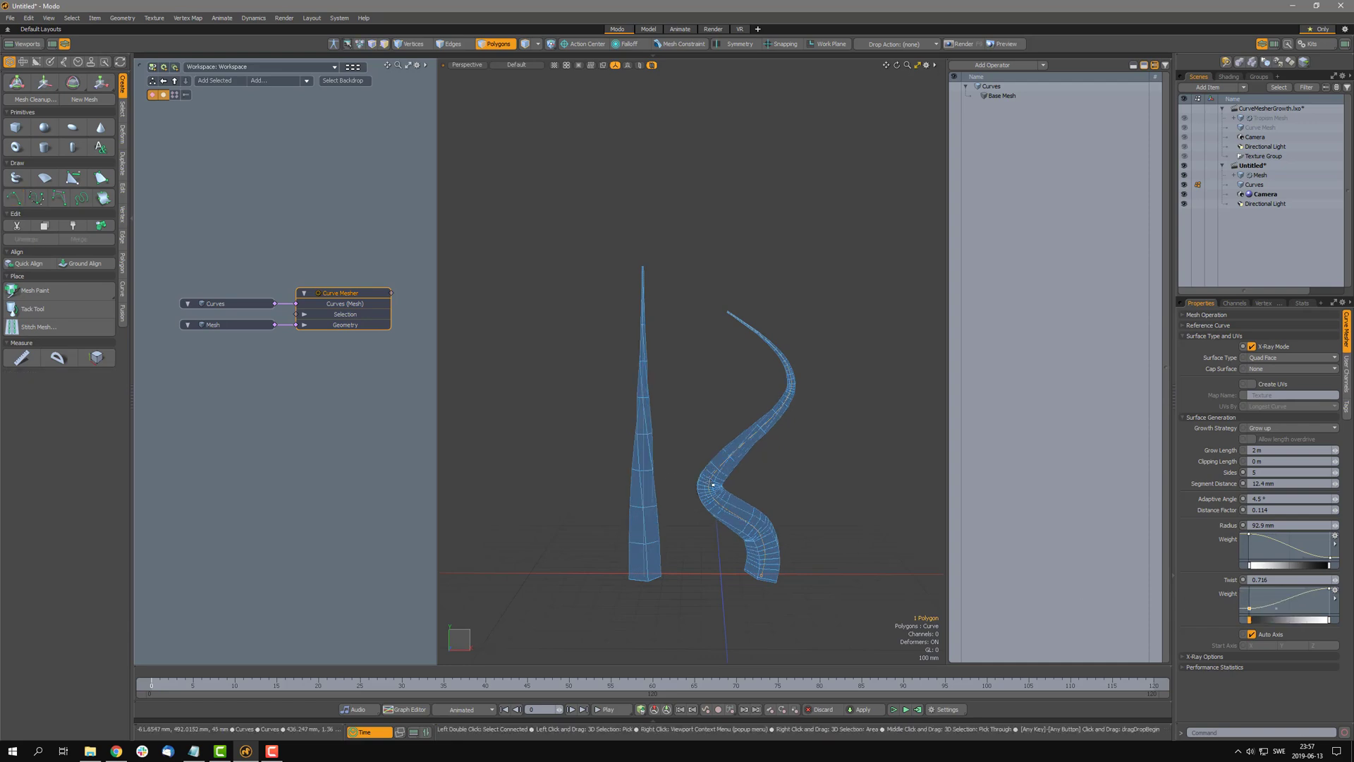
{"action": "left_click_drag", "start_coordinate": [710, 488], "coordinate": [911, 460]}
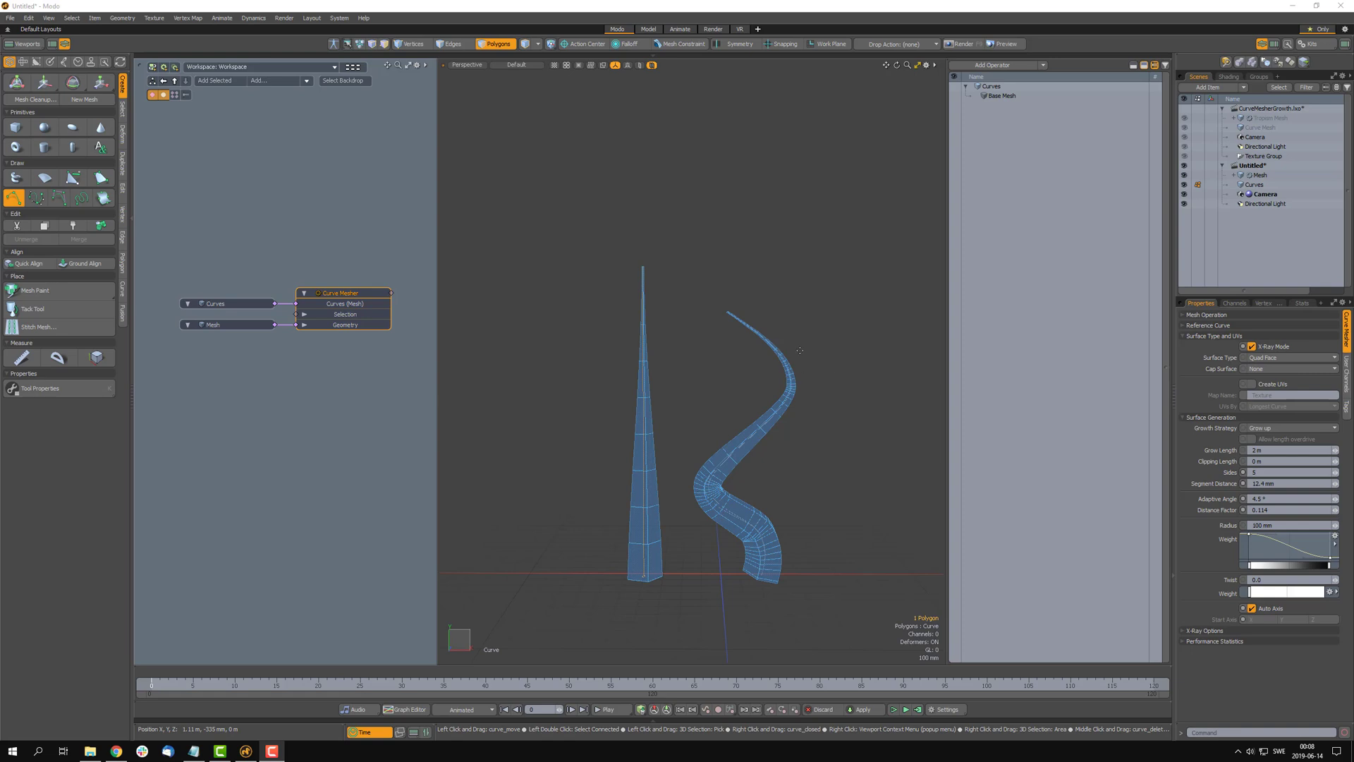
{"action": "left_click", "coordinate": [1252, 608]}
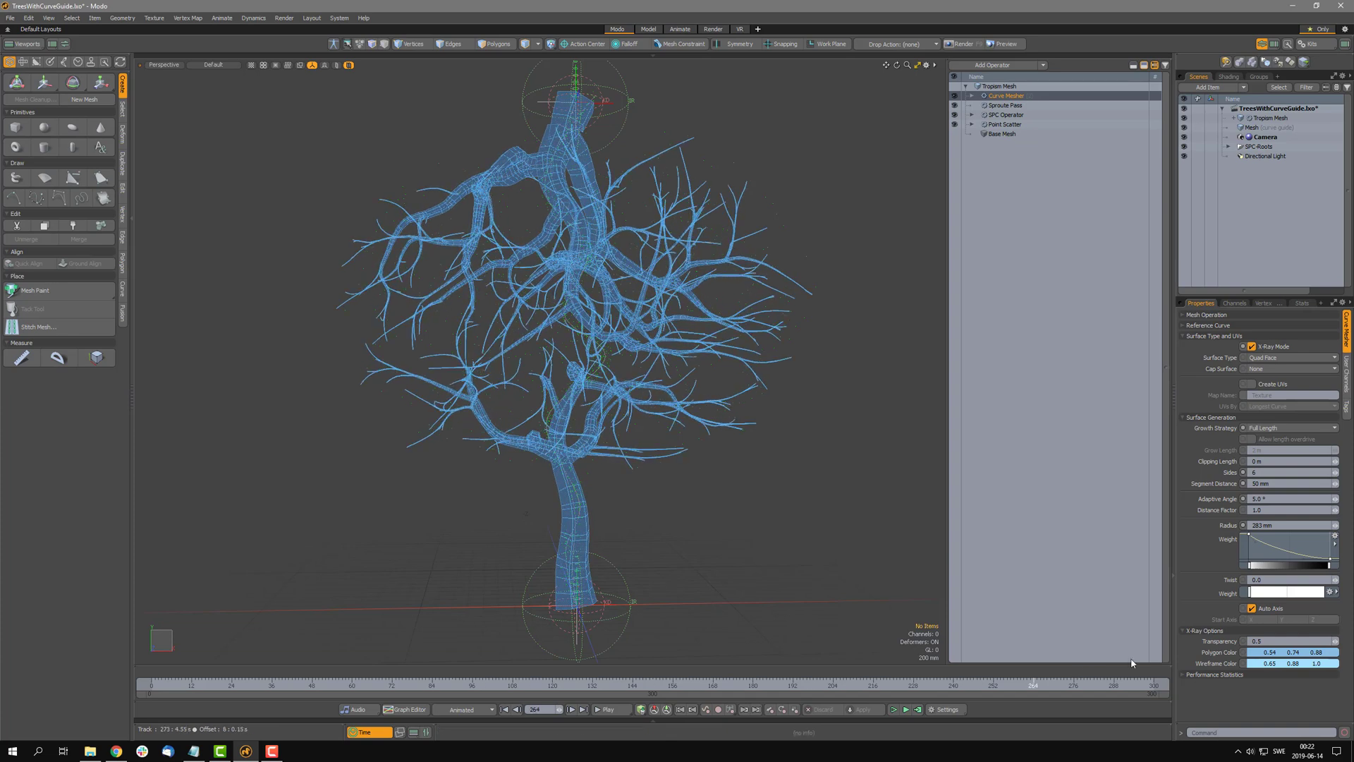
Step: Change the tree Curve Mesher's X-Ray Polygon Color to a light red of 0.88, 0.62, 0.59
{"action": "left_click", "coordinate": [1260, 652]}
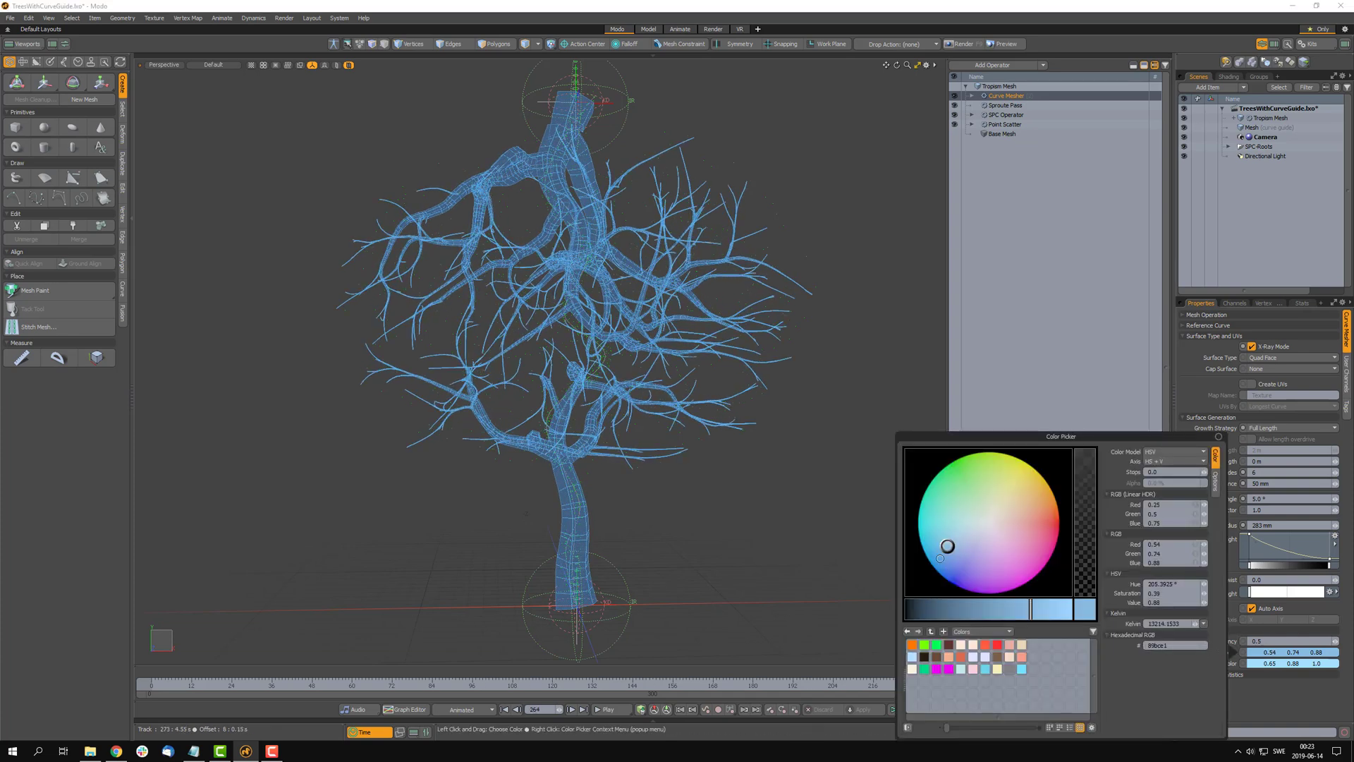
{"action": "left_click", "coordinate": [1046, 536]}
{"action": "left_click_drag", "start_coordinate": [1037, 503], "coordinate": [1060, 521]}
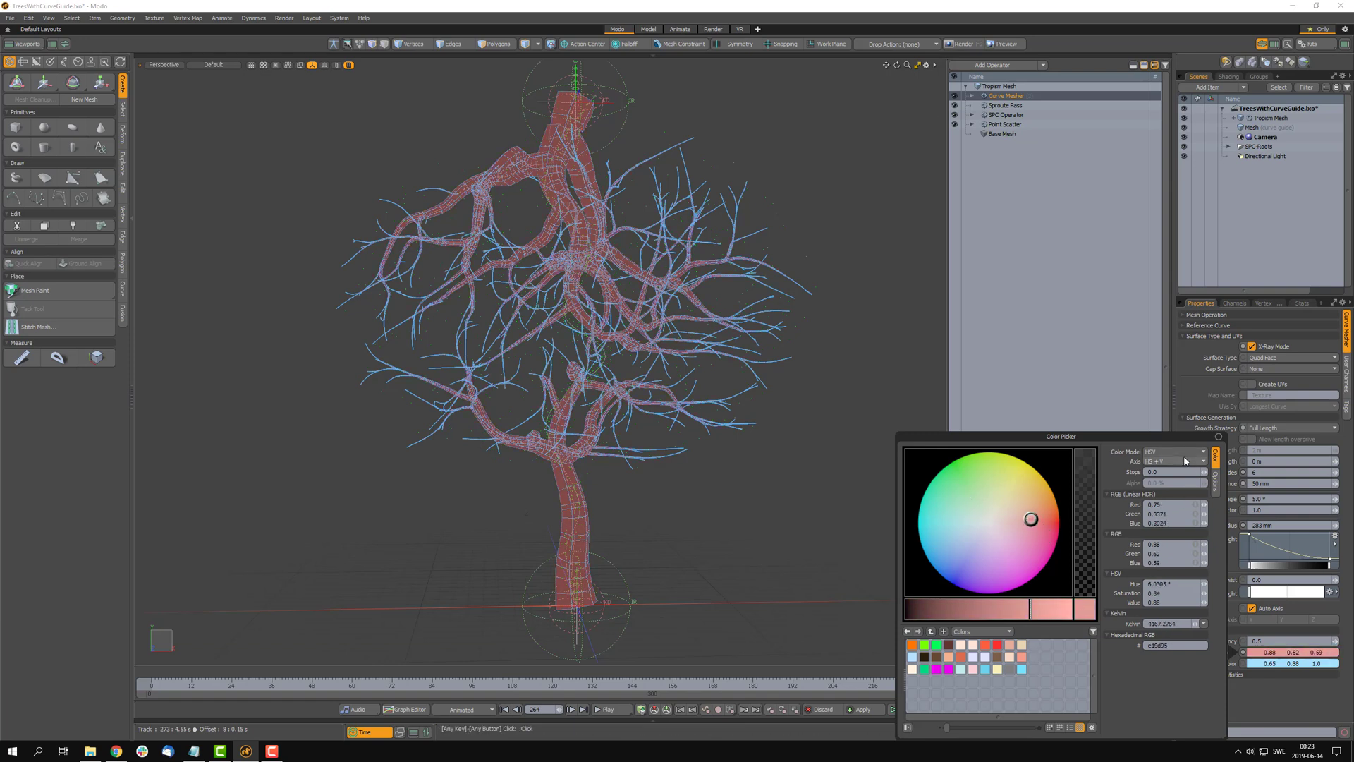
{"action": "left_click", "coordinate": [1218, 437]}
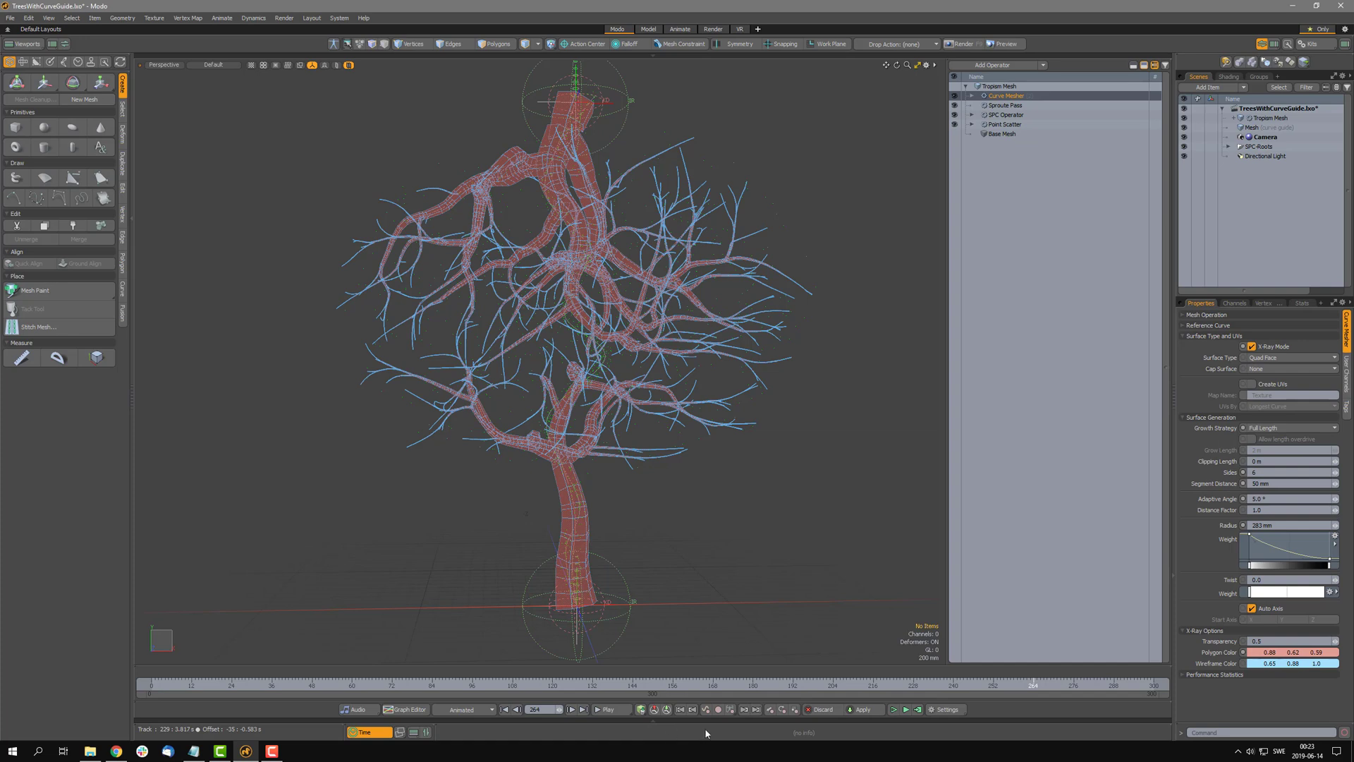
Step: Show the Curve Mesher's performance statistics in the viewport, hide them again, and collapse the Performance Statistics and X-Ray Options sections
{"action": "left_click", "coordinate": [1214, 678]}
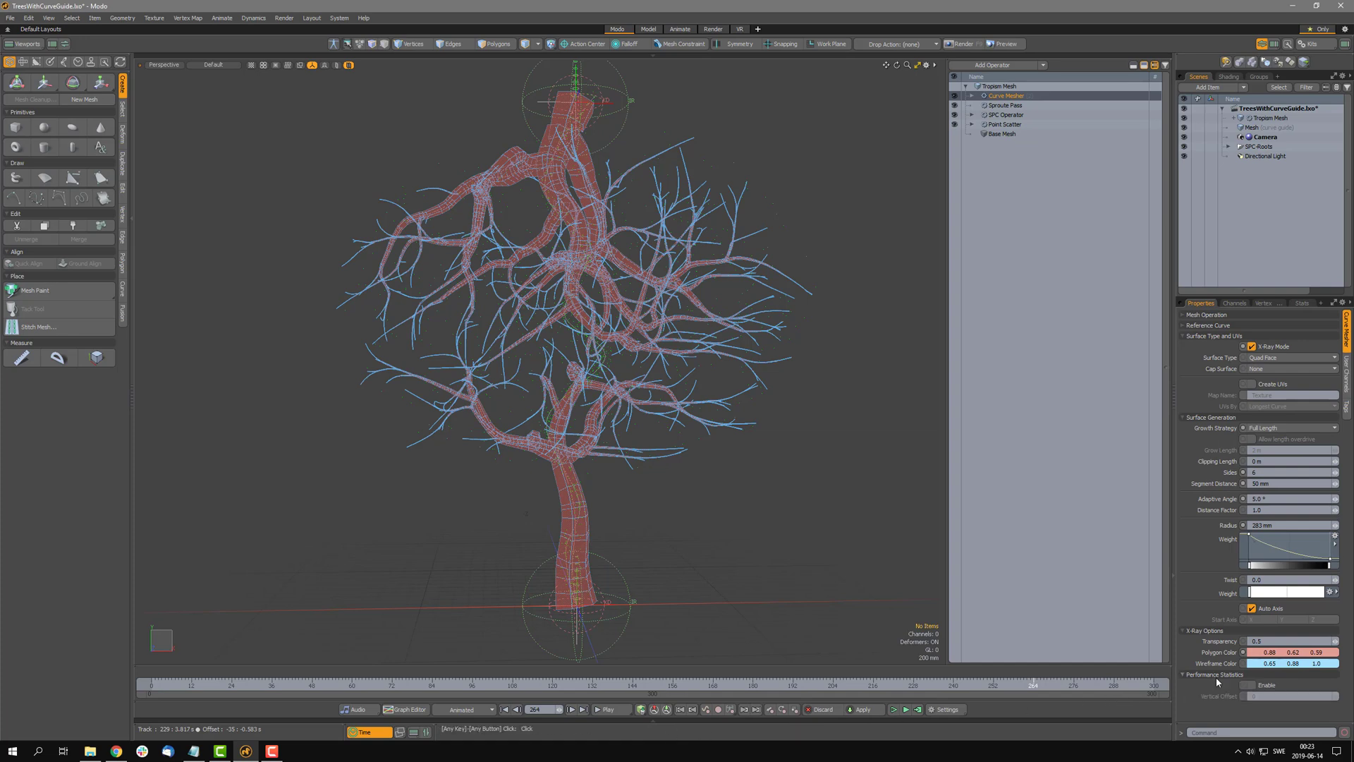
{"action": "left_click", "coordinate": [1250, 685]}
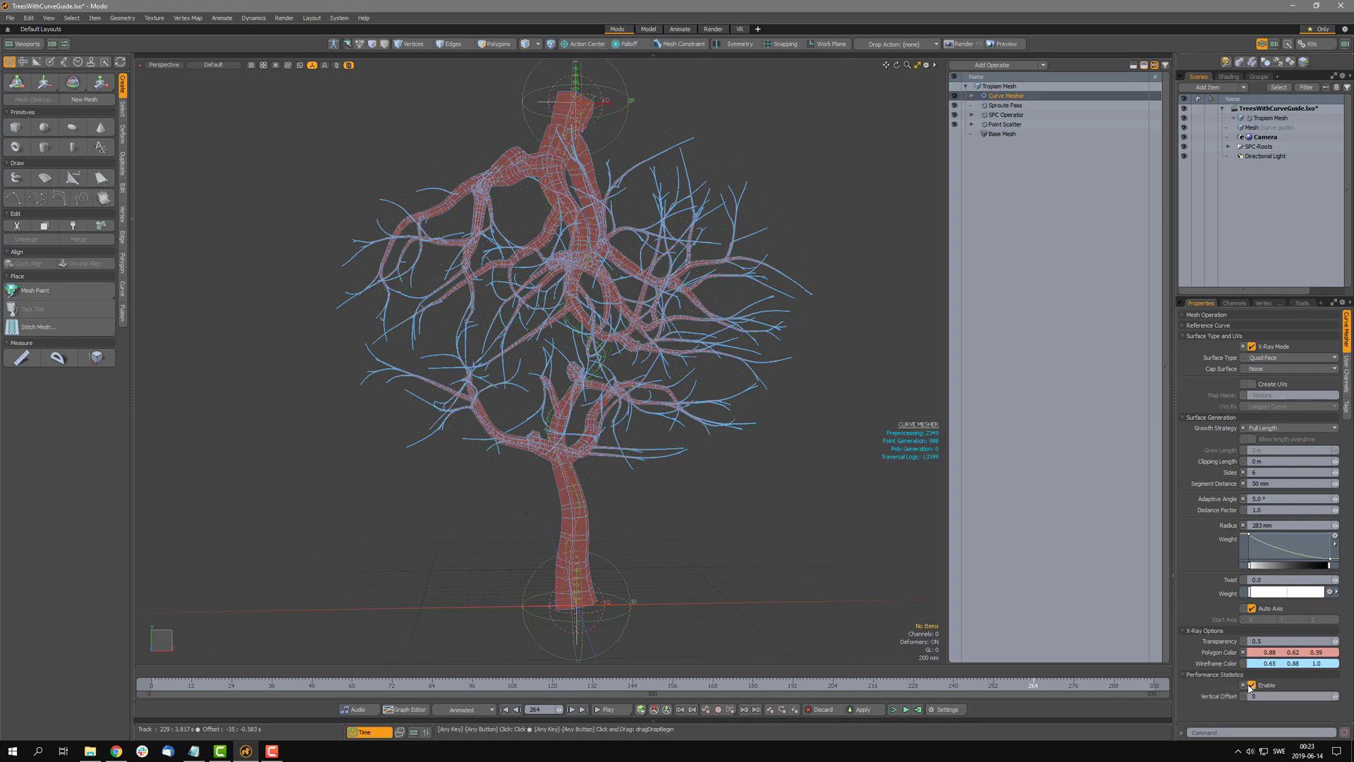
{"action": "left_click", "coordinate": [1220, 674]}
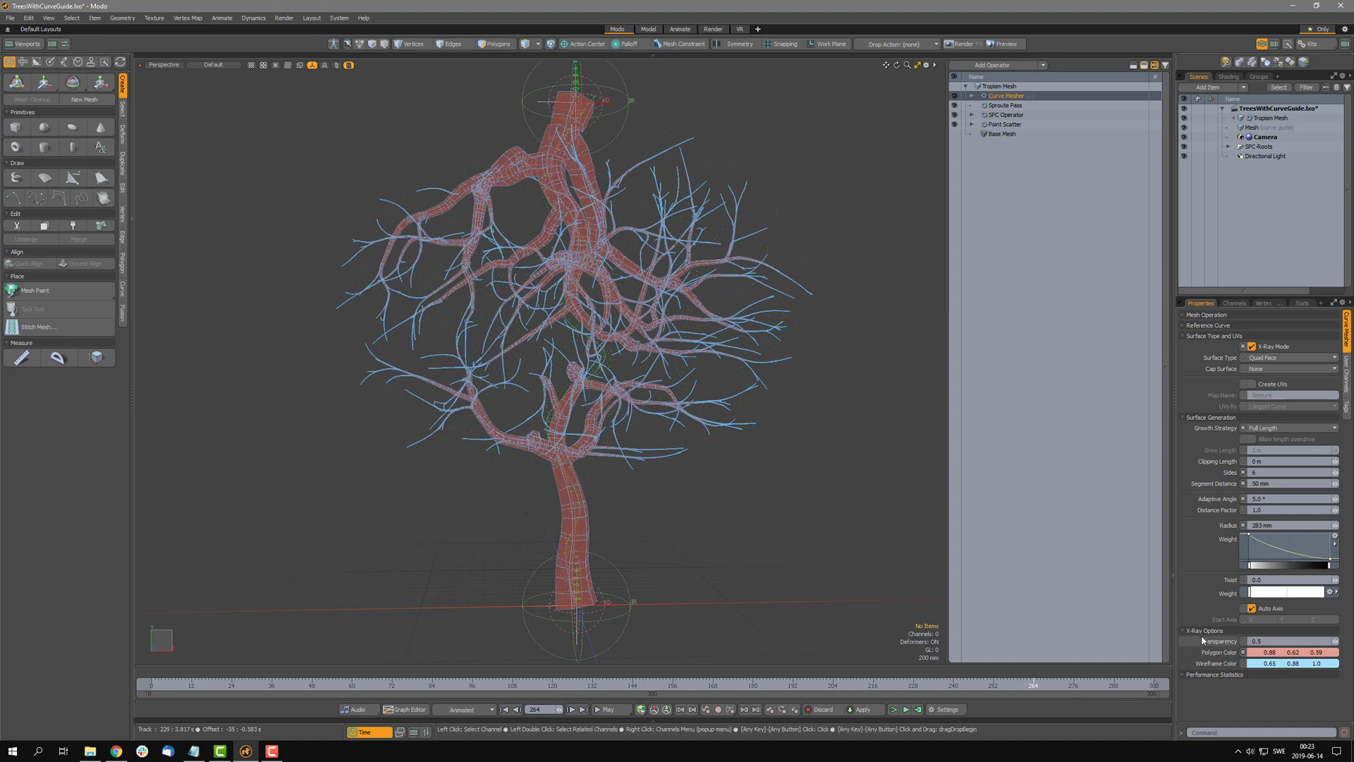
{"action": "left_click", "coordinate": [1206, 630]}
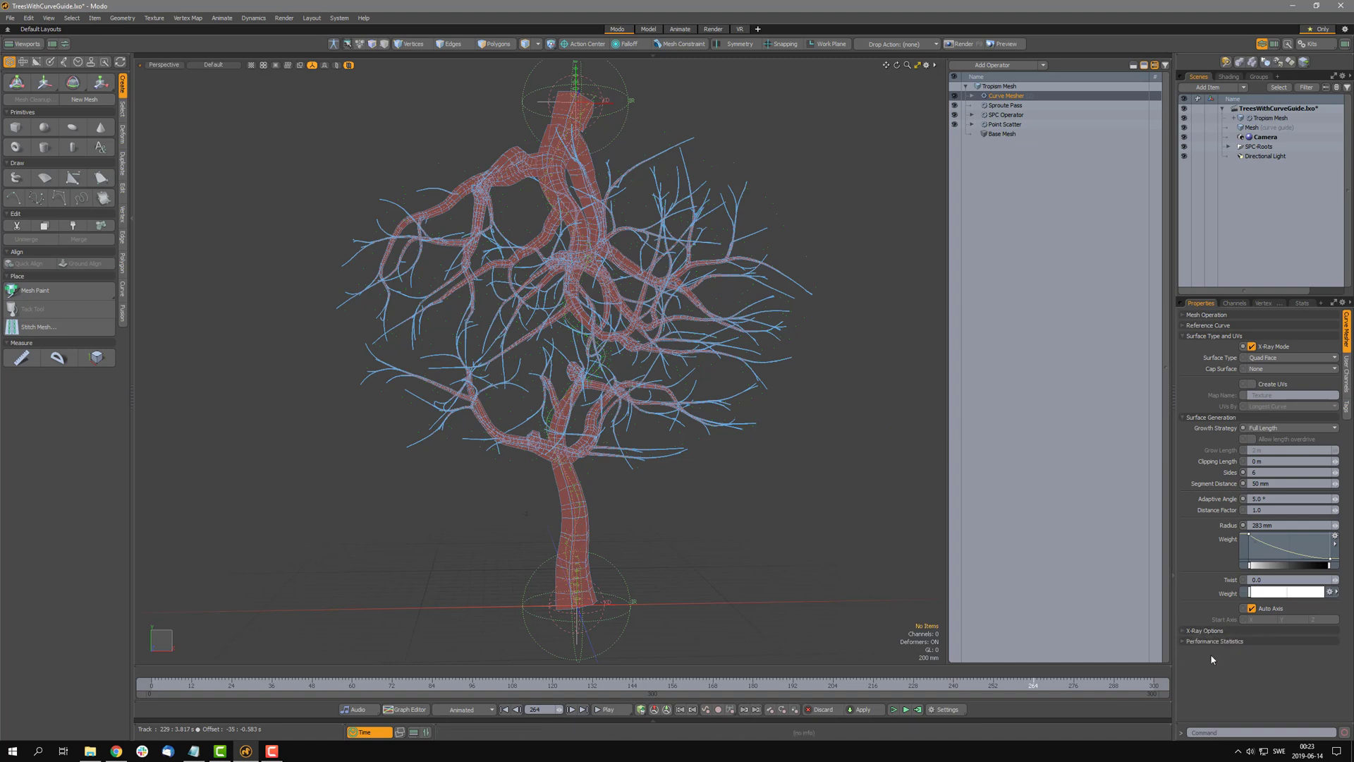